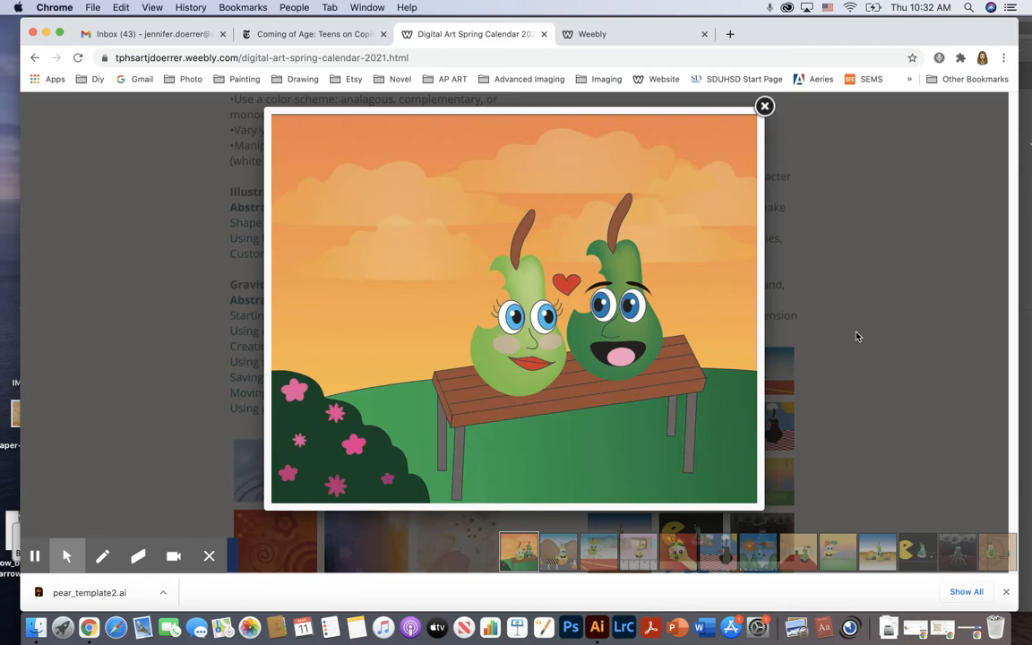
- Look through the example pear character illustrations in the assignment gallery, from the pear couple to the hallway scene, and close the viewer
mouse_move(742, 318)
left_click(737, 309)
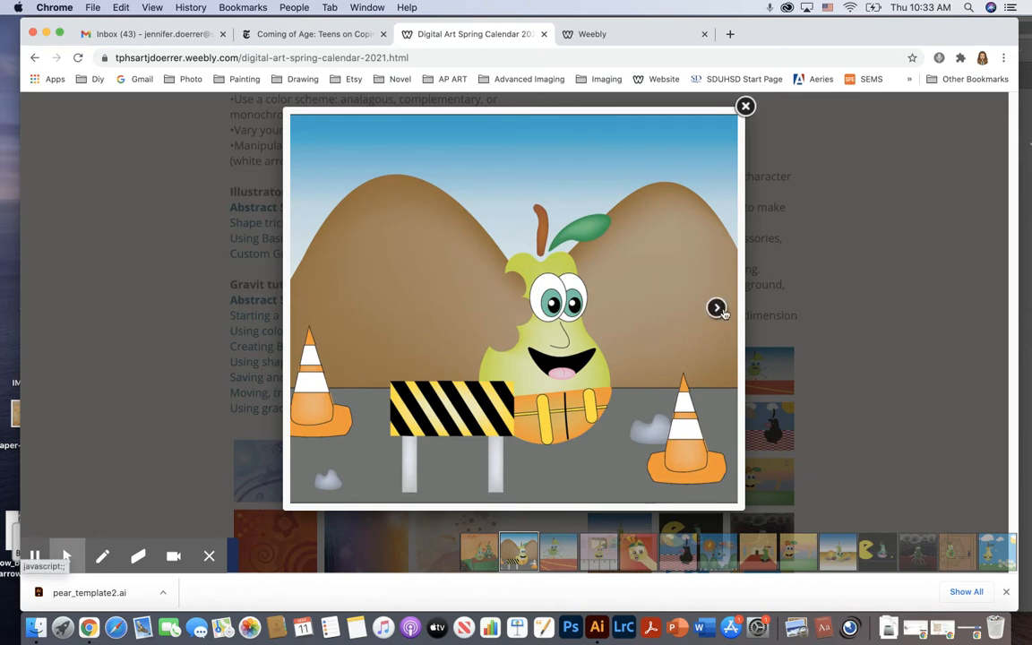
left_click(717, 308)
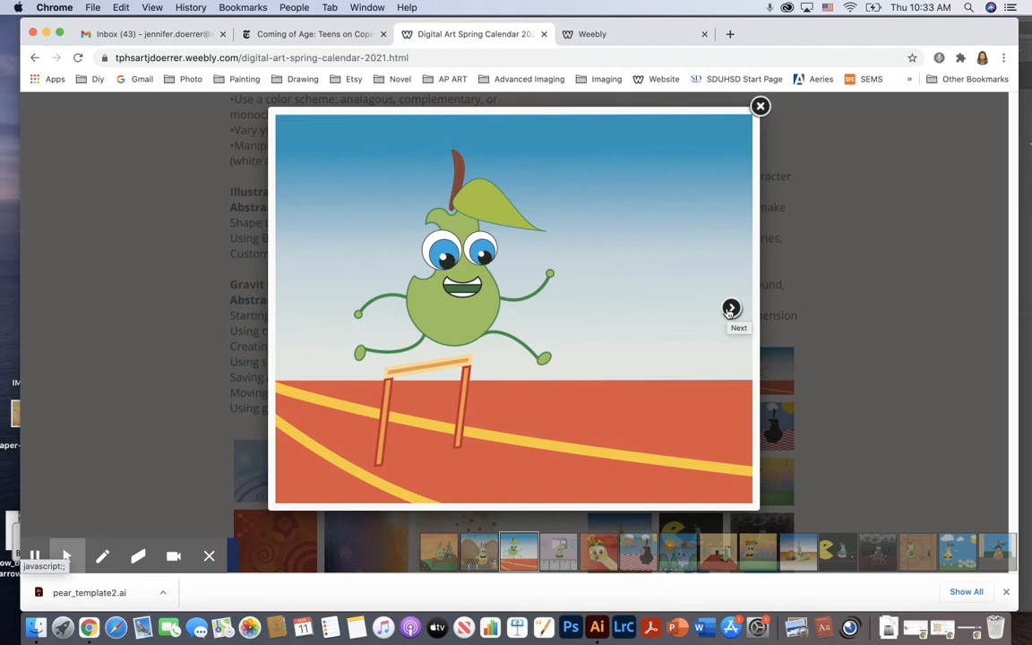
left_click(730, 309)
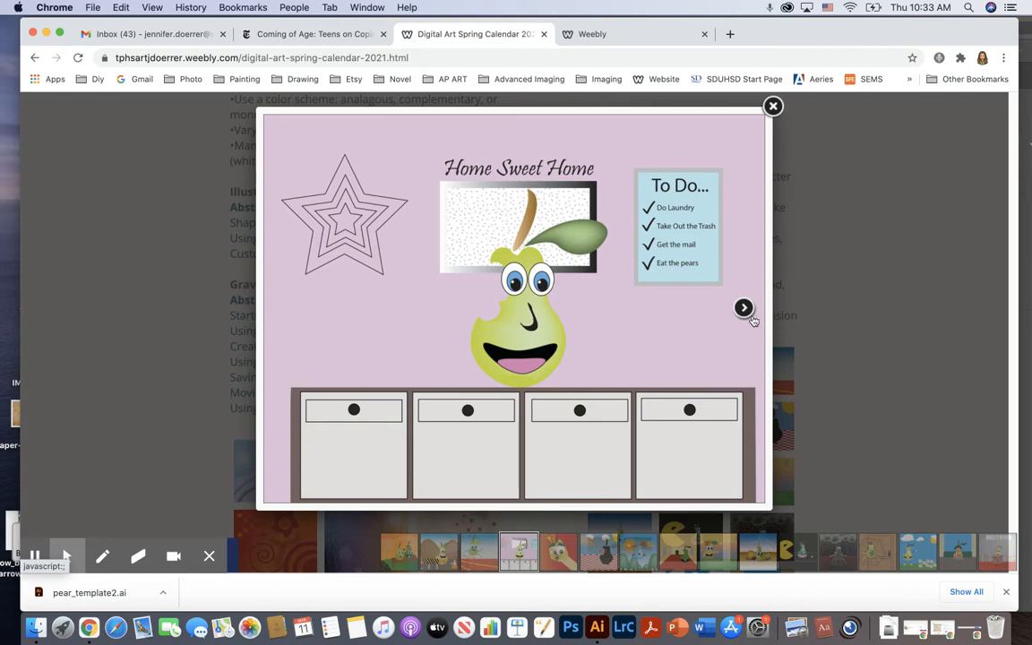
left_click(745, 309)
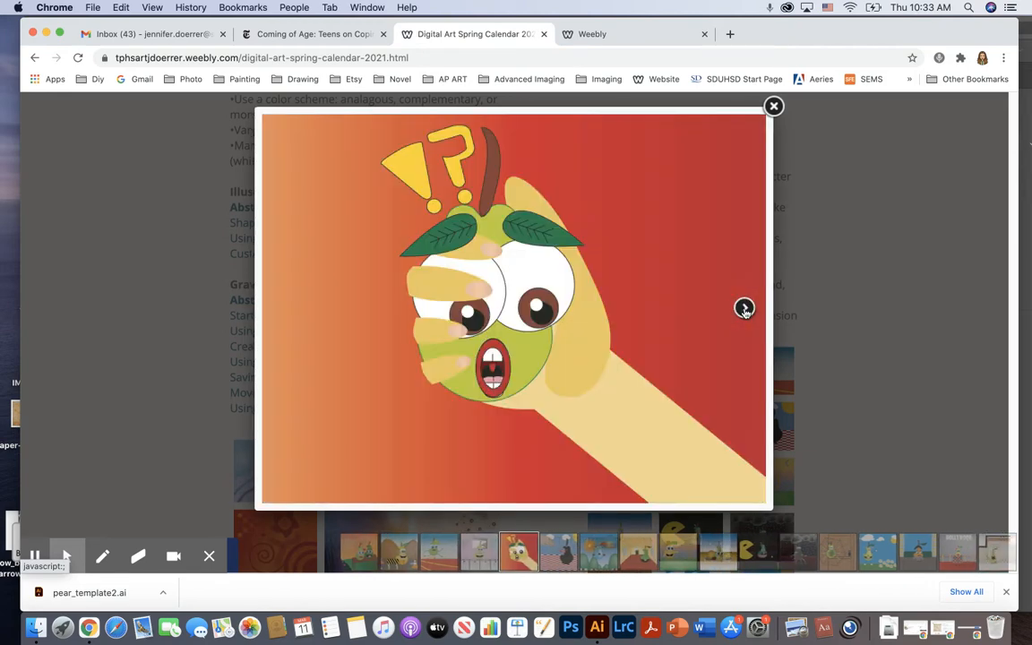
left_click(744, 309)
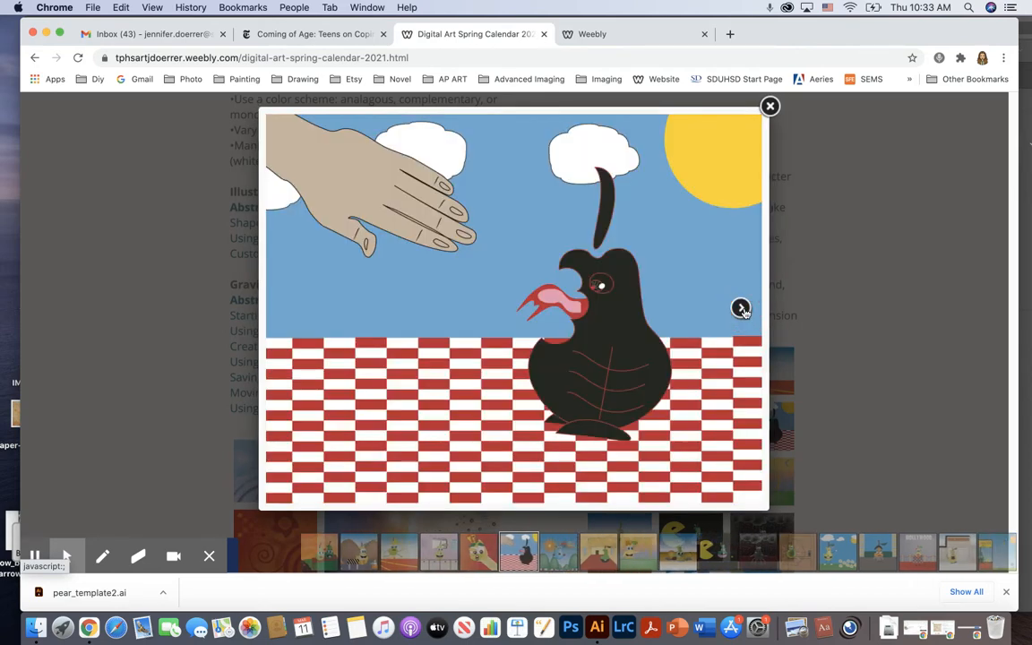
left_click(742, 309)
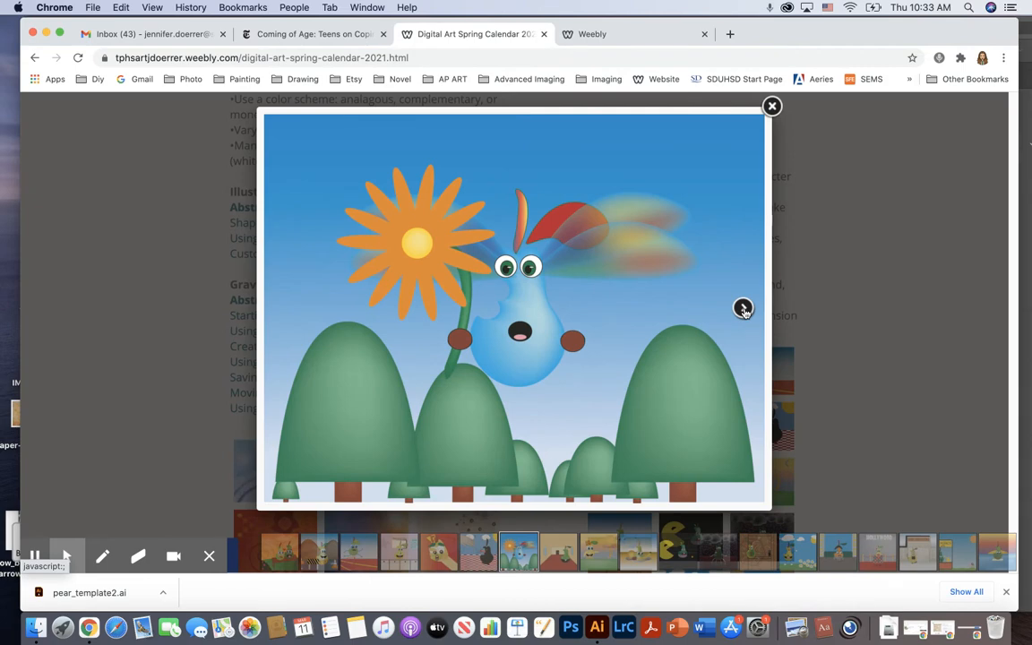
left_click(743, 309)
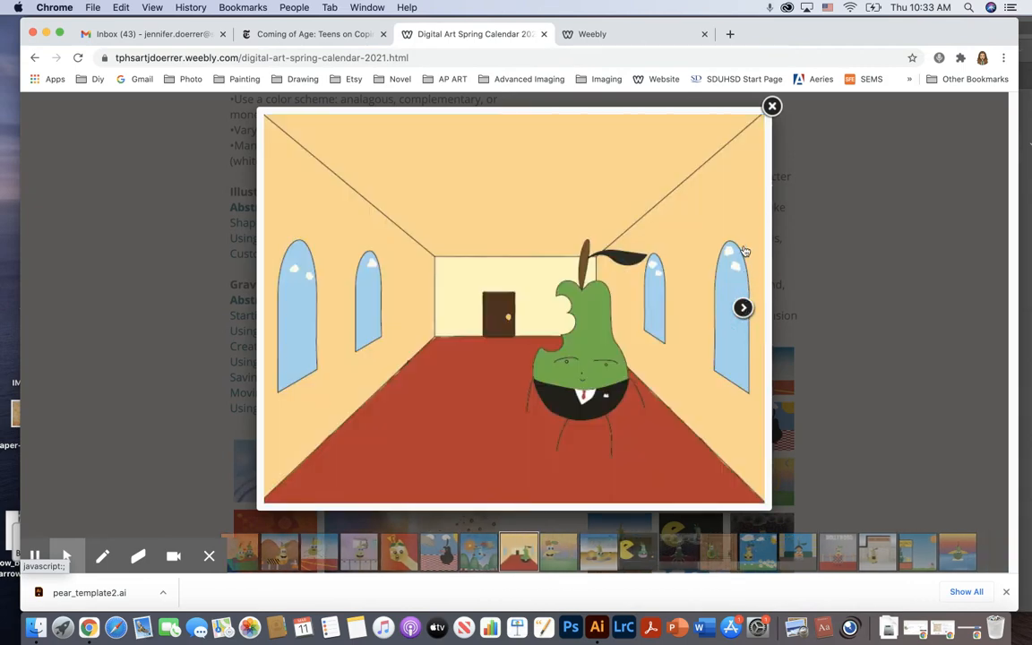
left_click(771, 106)
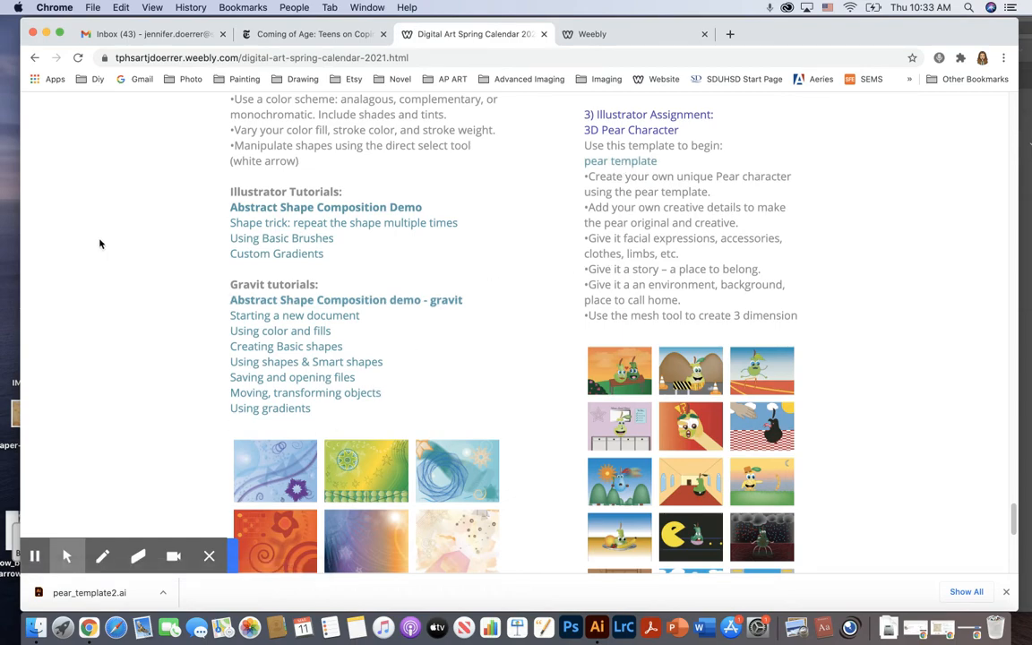
- Switch to pear_template2.ai in Illustrator and replace Layer 2 with a new empty layer above the Template layer
left_click(46, 34)
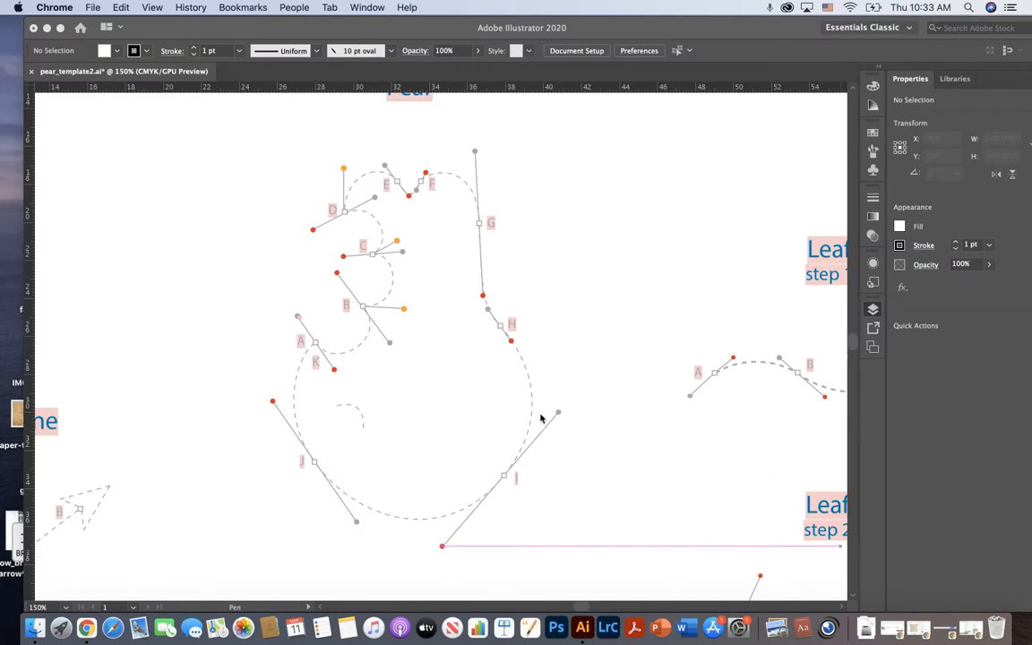
left_click(542, 391)
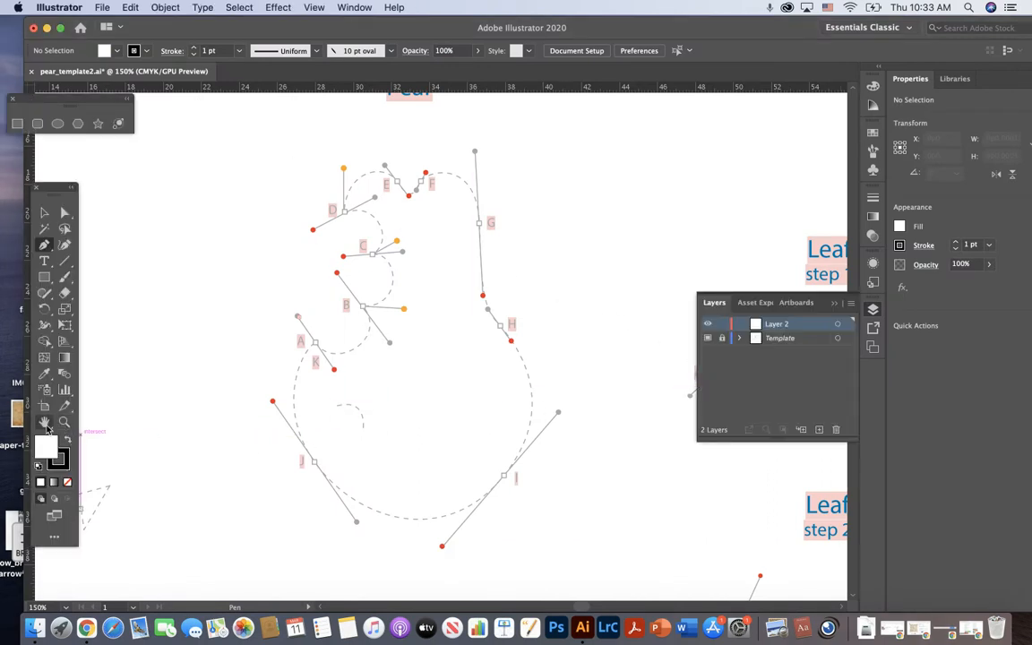
double_click(43, 422)
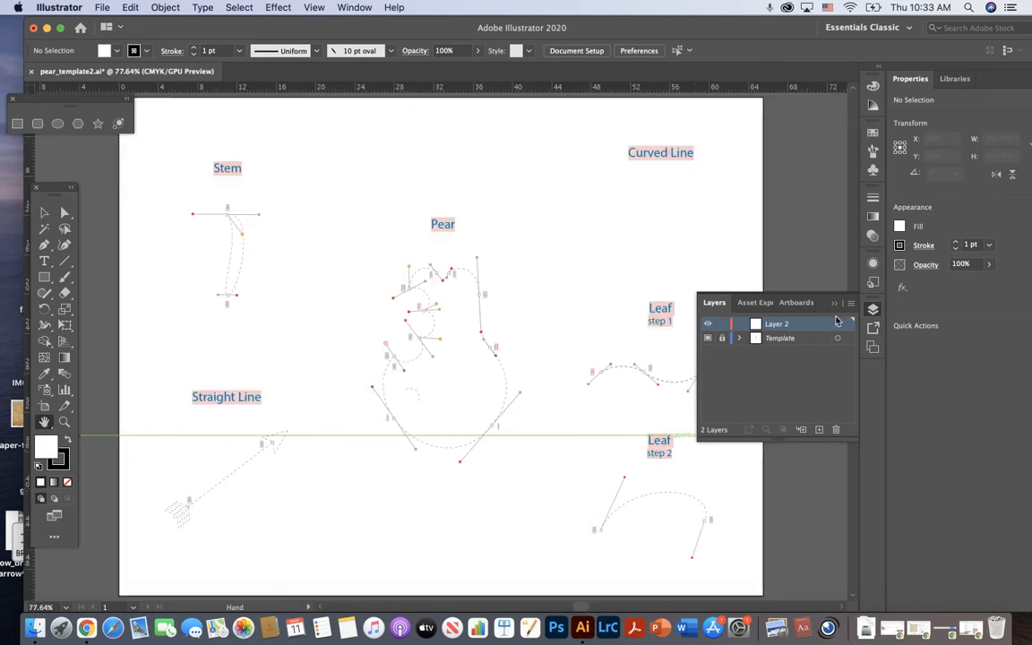
left_click_drag(822, 324, 838, 430)
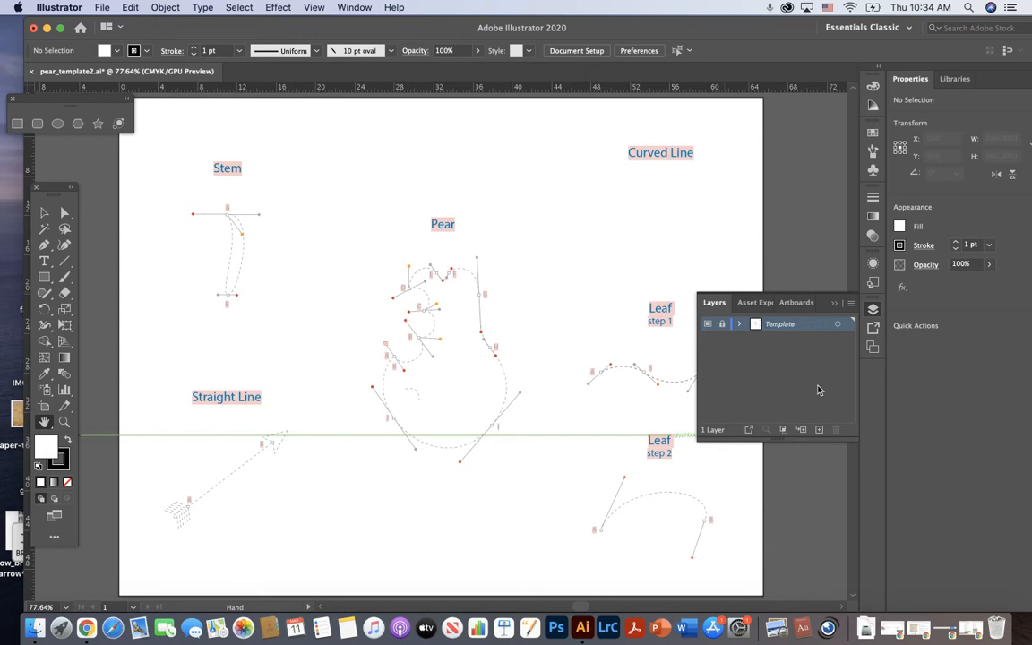
left_click(819, 430)
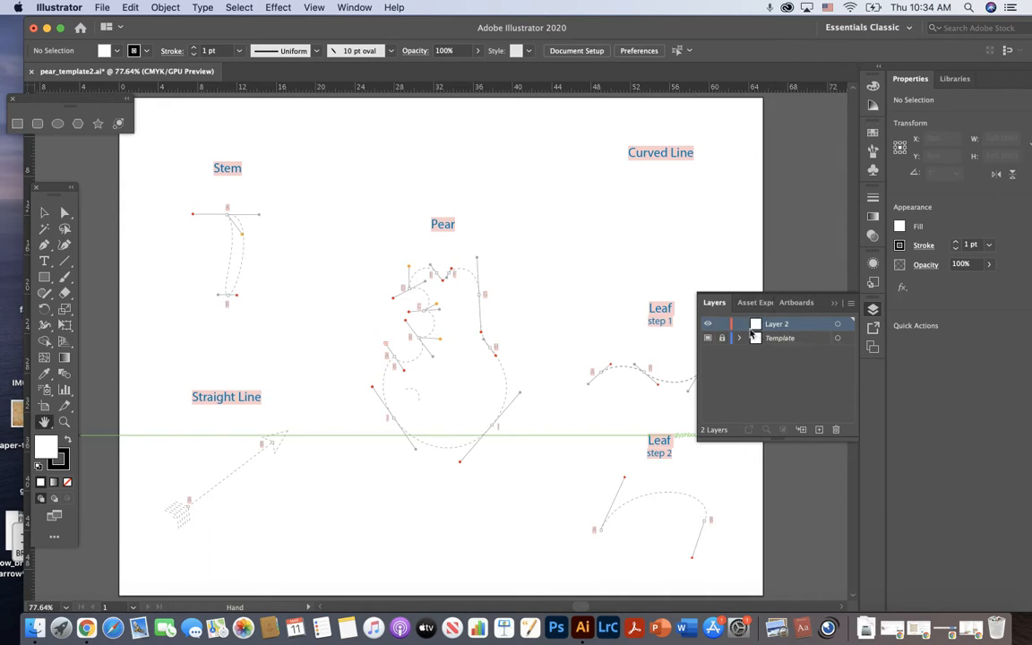
- Trace the pear's lowest bite curve from anchor A to anchor B with the Pen tool, pulling handles to the red guide dots
left_click(64, 421)
left_click(460, 402)
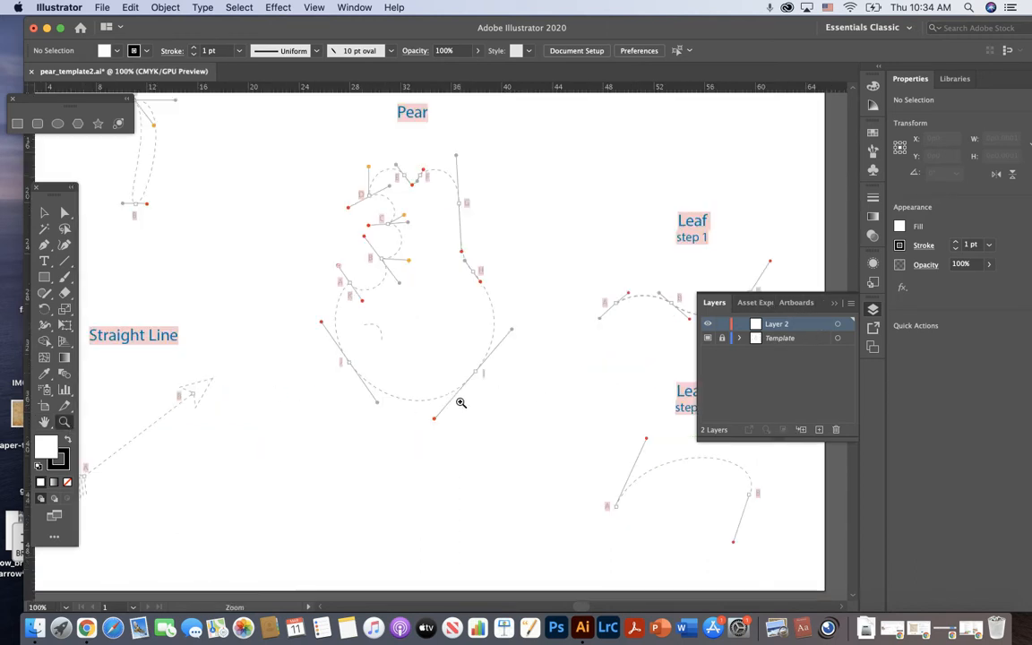
scroll(457, 402, "up", 2)
left_click(434, 403)
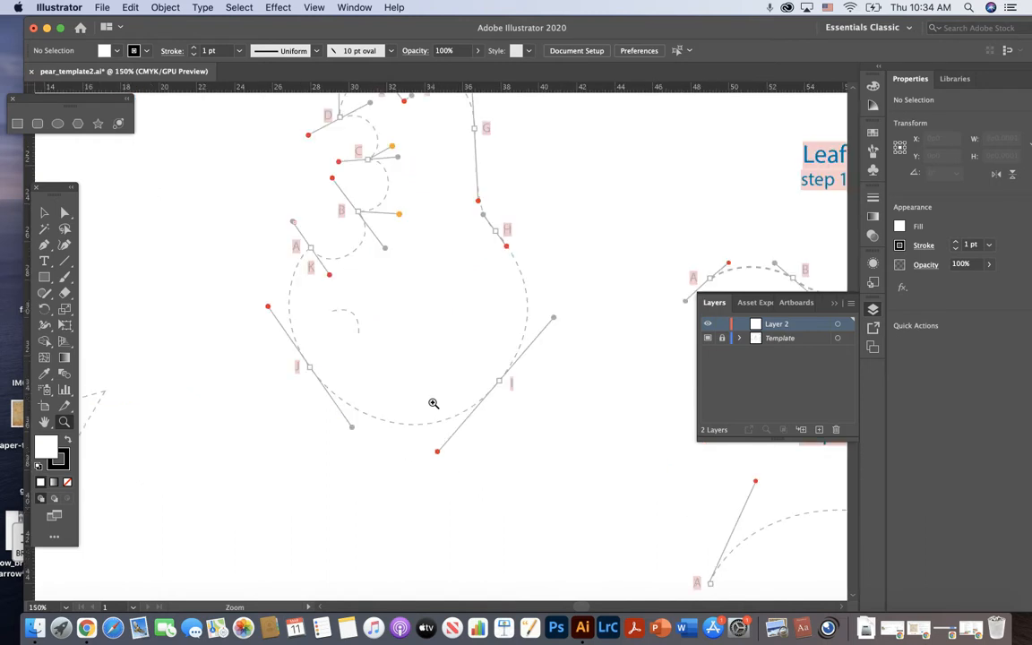
scroll(434, 403, "up", 2)
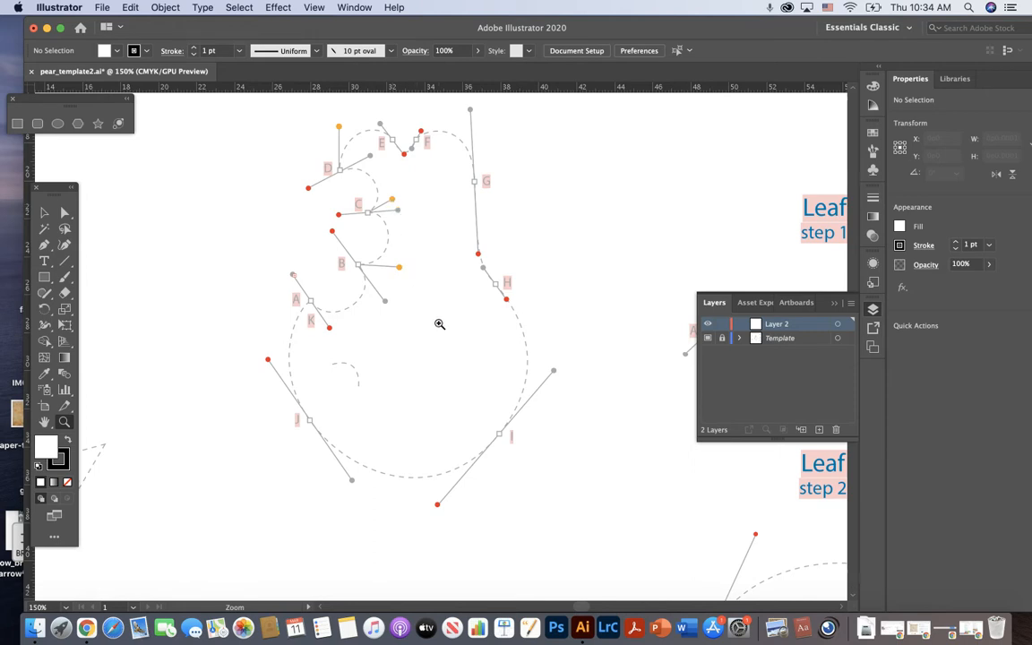
key("v")
left_click_drag(41, 186, 68, 186)
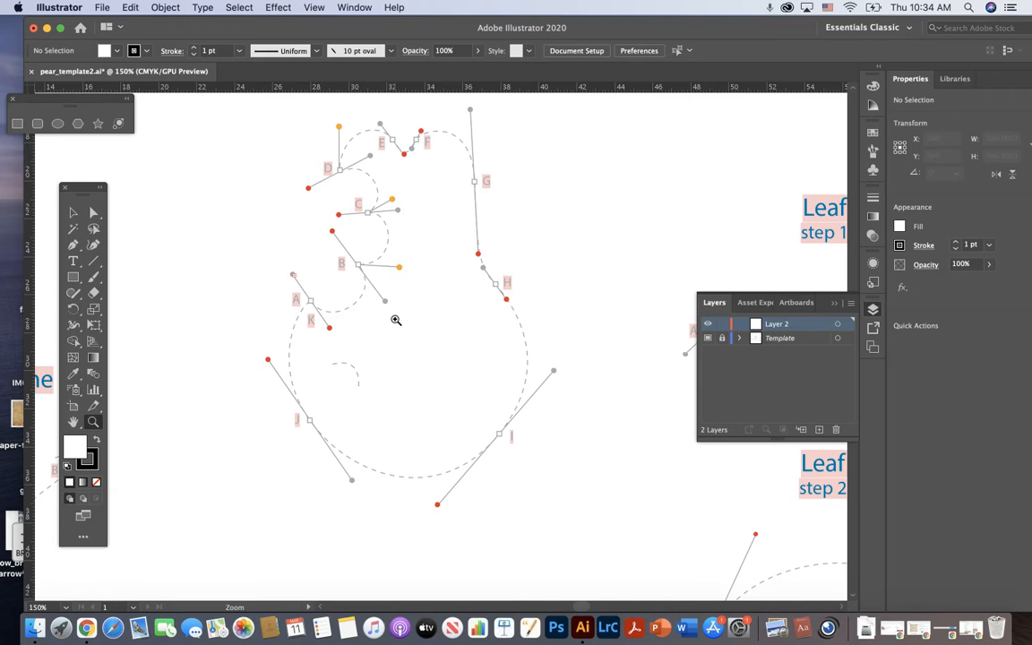
left_click(73, 247)
left_click_drag(311, 301, 332, 333)
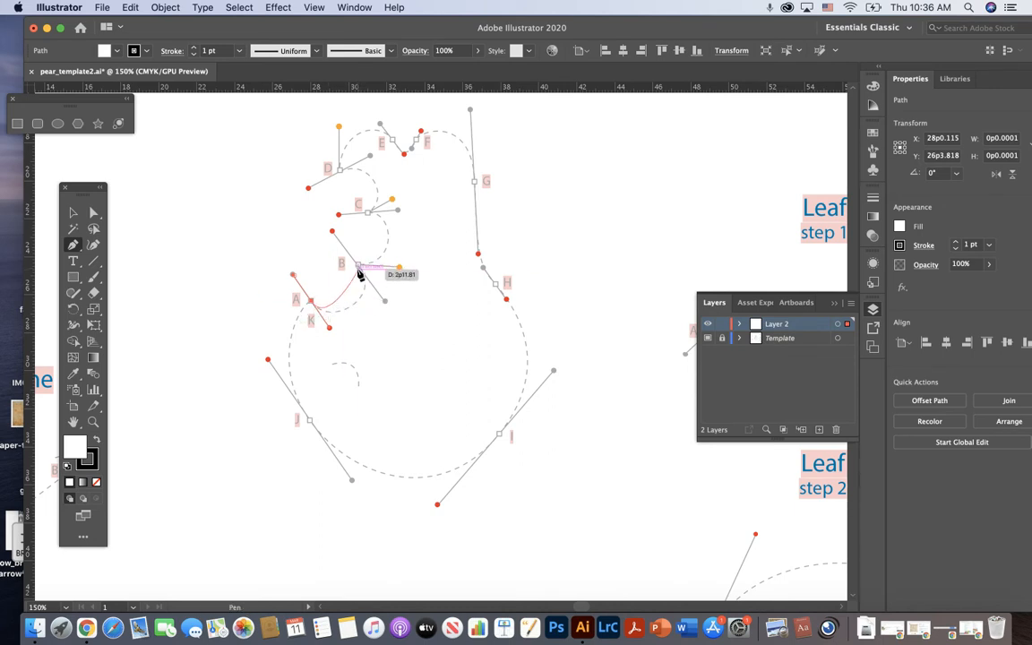
left_click_drag(360, 272, 332, 235)
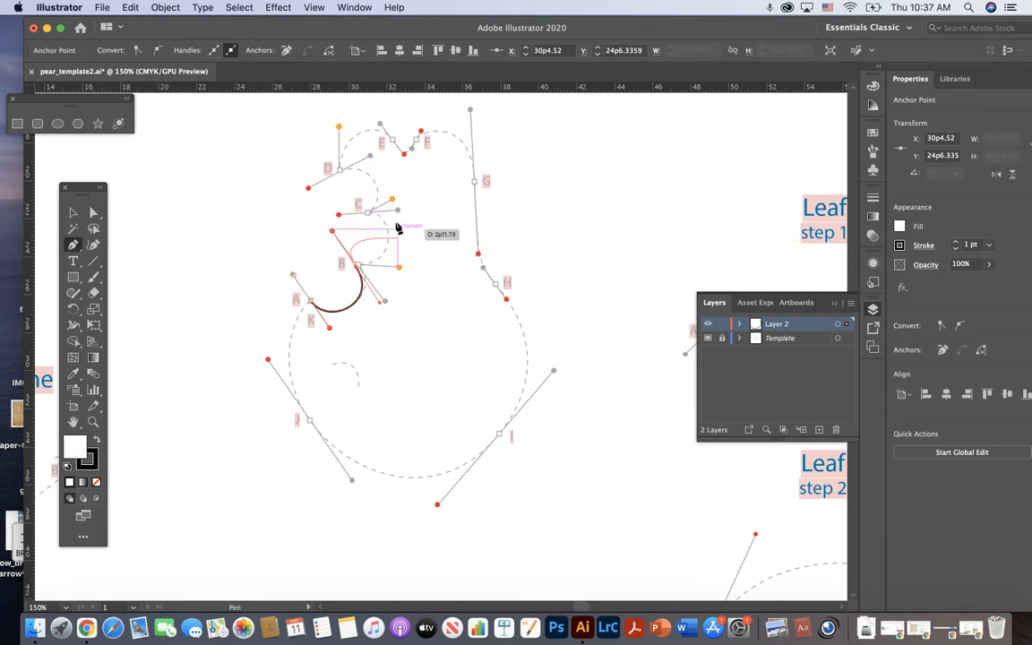
- Redirect anchor B's outgoing handle to its orange guide dot and trace the middle bite curve to anchor C
left_click(332, 233)
key("alt")
left_click_drag(332, 231, 333, 231)
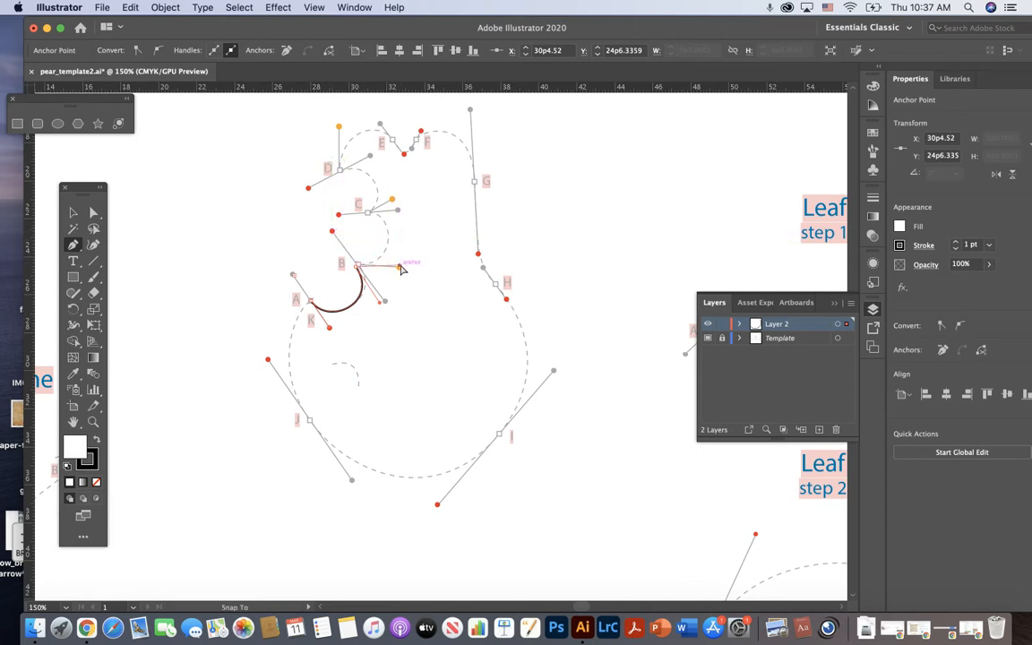
left_click_drag(400, 269, 403, 274)
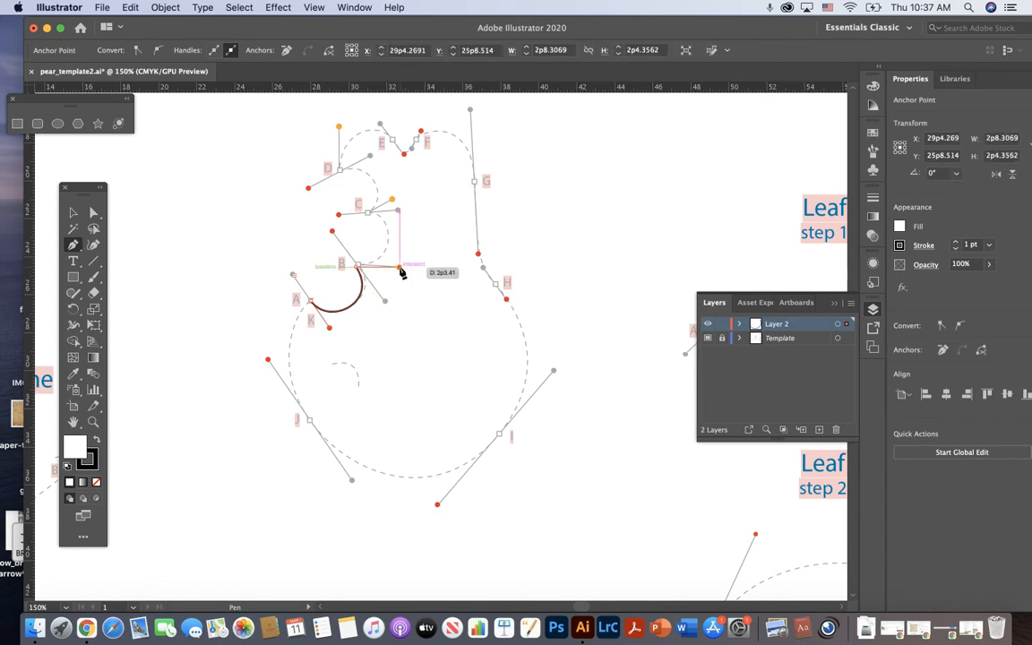
mouse_move(403, 273)
left_mouse_down()
mouse_move(437, 271)
mouse_move(399, 287)
mouse_move(404, 272)
left_mouse_up()
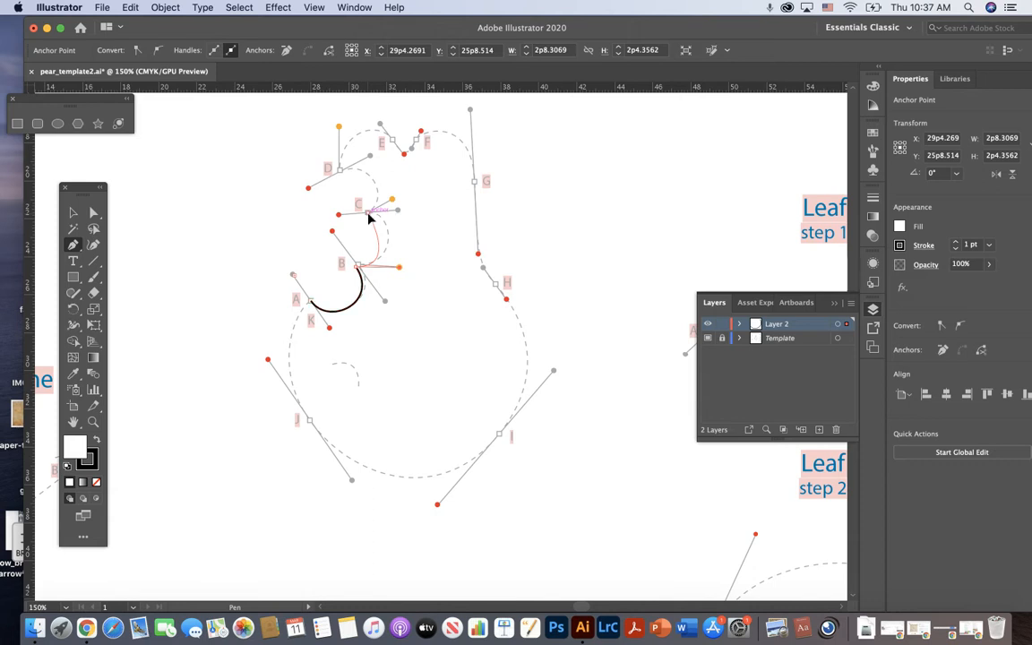
left_click_drag(365, 218, 340, 221)
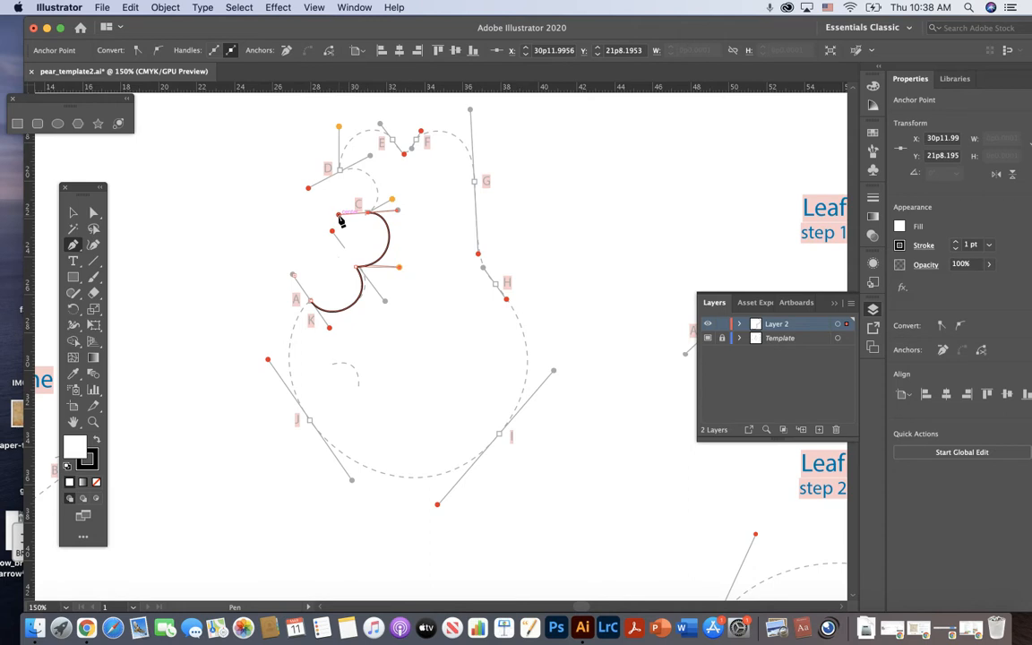
- Redirect anchor C's outgoing handle to its orange guide dot and trace the upper bite curve to anchor D
mouse_move(340, 219)
left_mouse_down()
mouse_move(341, 166)
mouse_move(338, 220)
mouse_move(412, 195)
mouse_move(340, 220)
left_mouse_up()
key("alt")
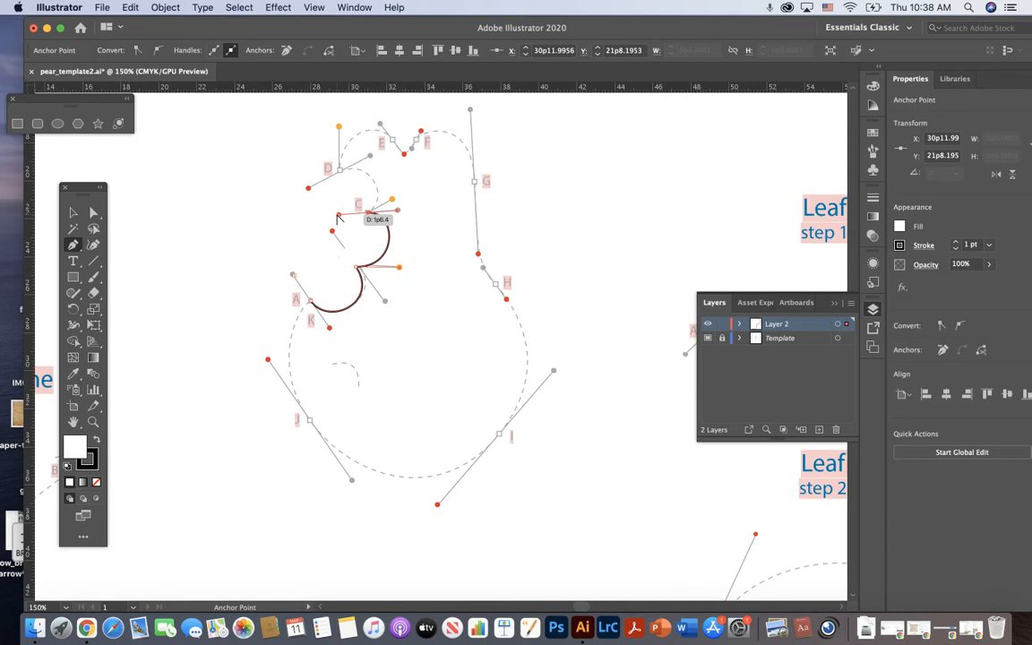
left_click_drag(339, 218, 391, 198)
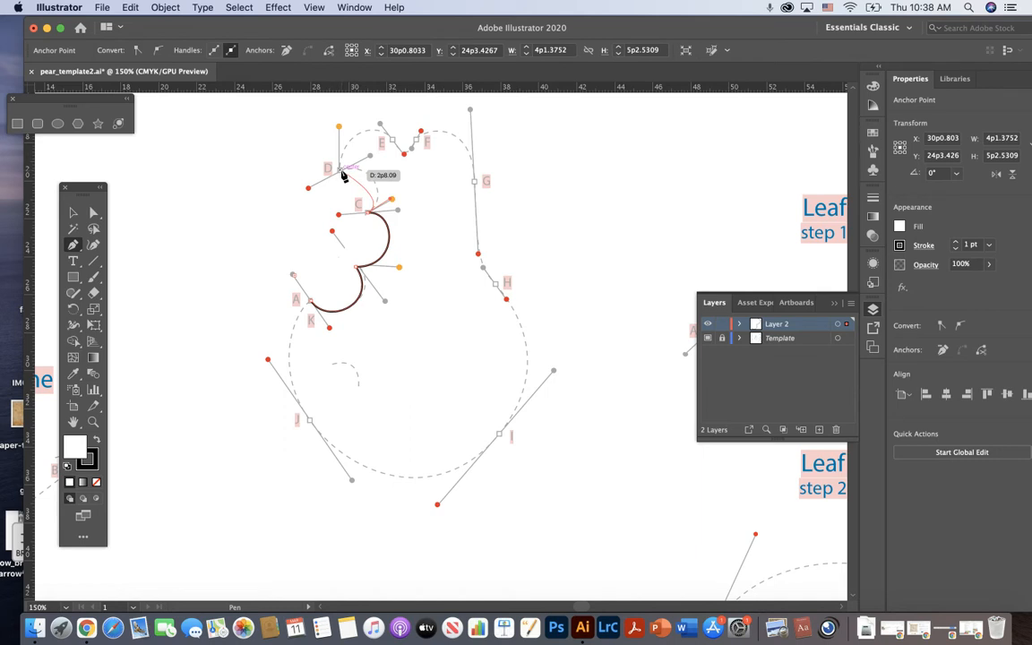
left_click_drag(341, 170, 310, 190)
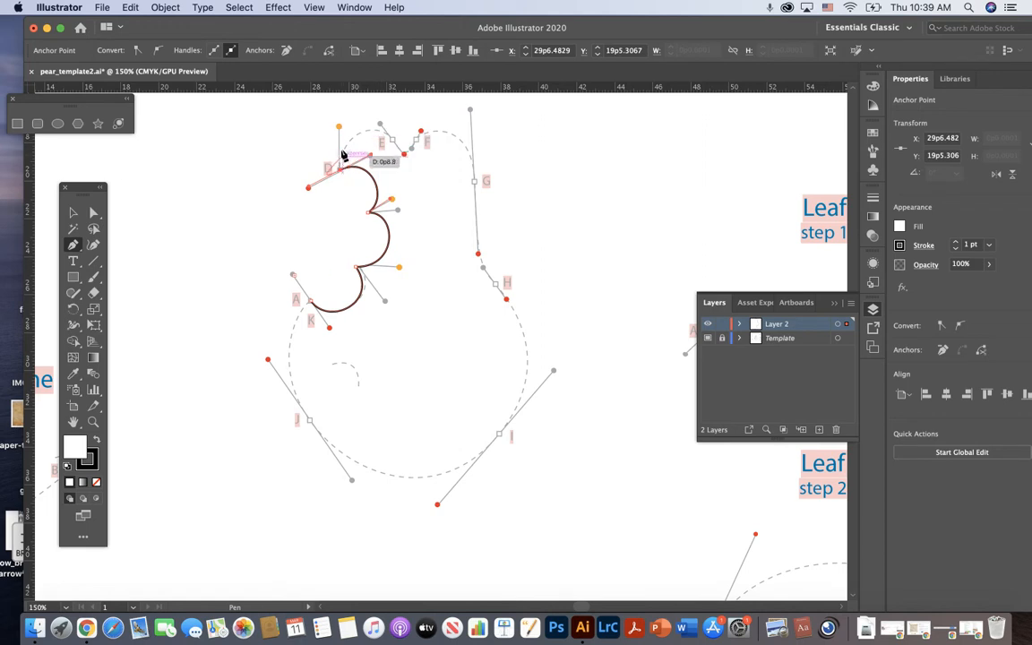
- Try to redirect anchor D's outgoing handle to its orange guide dot, and undo the stray path started at the red dot
left_click_drag(379, 128, 394, 146)
left_click_drag(325, 175, 309, 188)
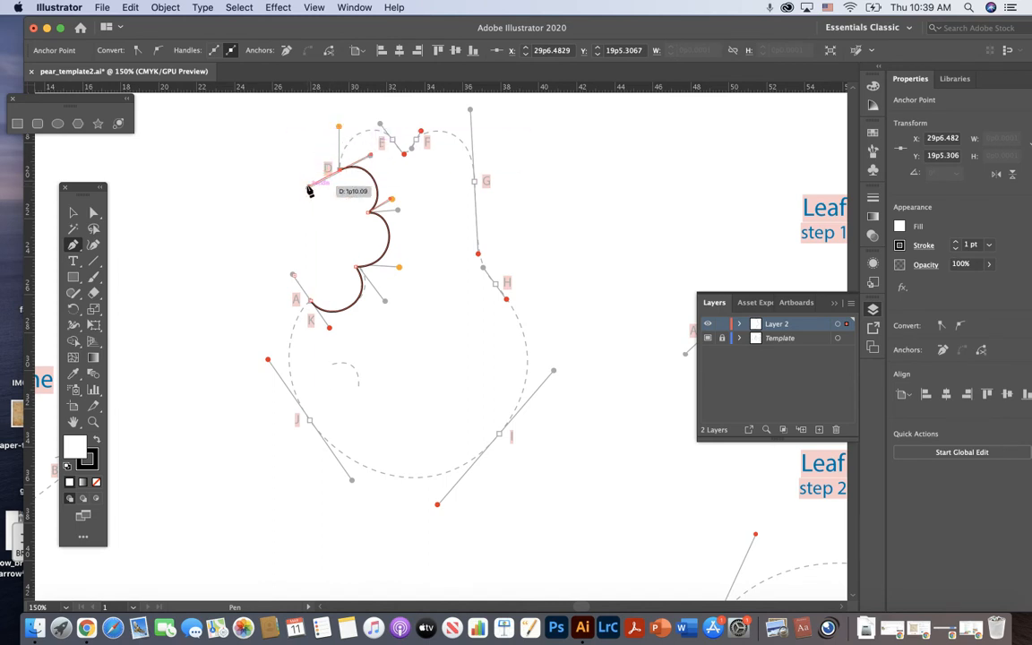
left_click_drag(307, 192, 308, 193)
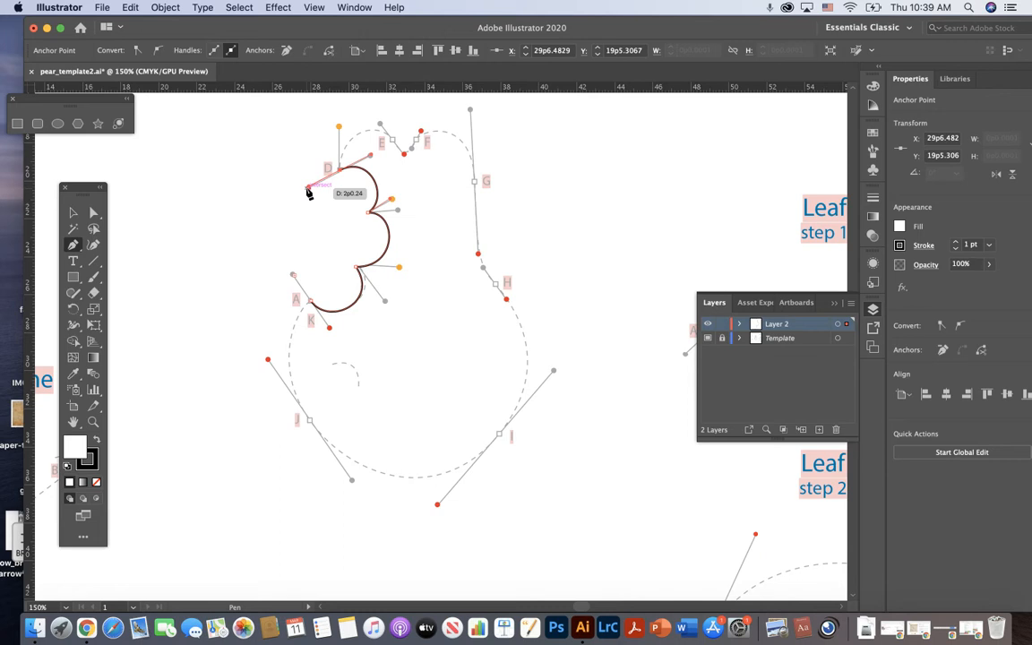
key("alt")
left_click_drag(307, 192, 341, 132)
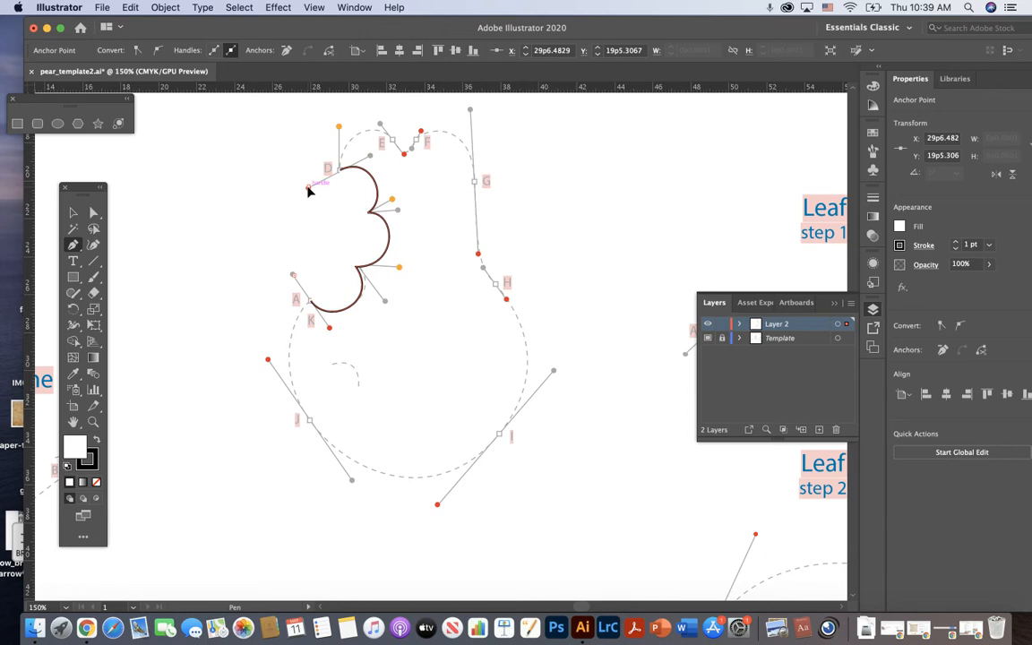
left_click_drag(308, 189, 320, 159)
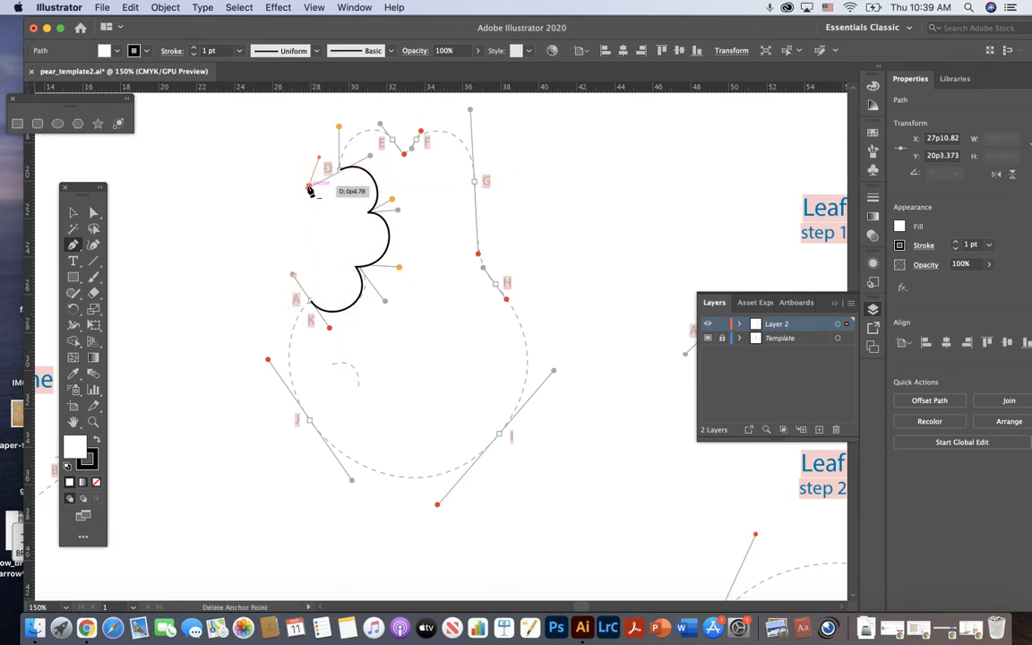
left_click(309, 190)
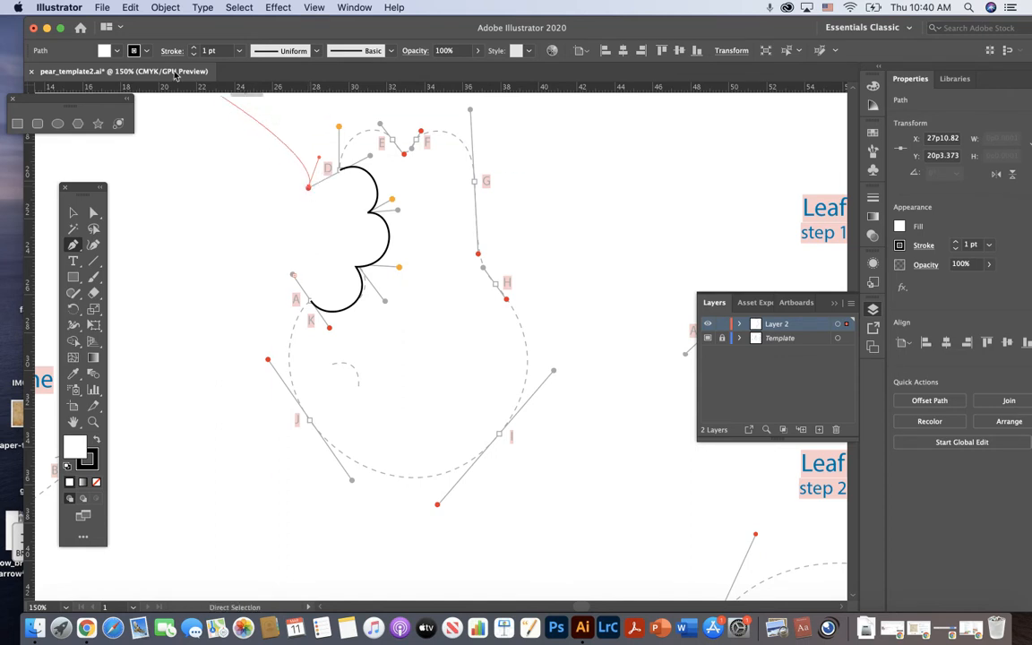
left_click(131, 7)
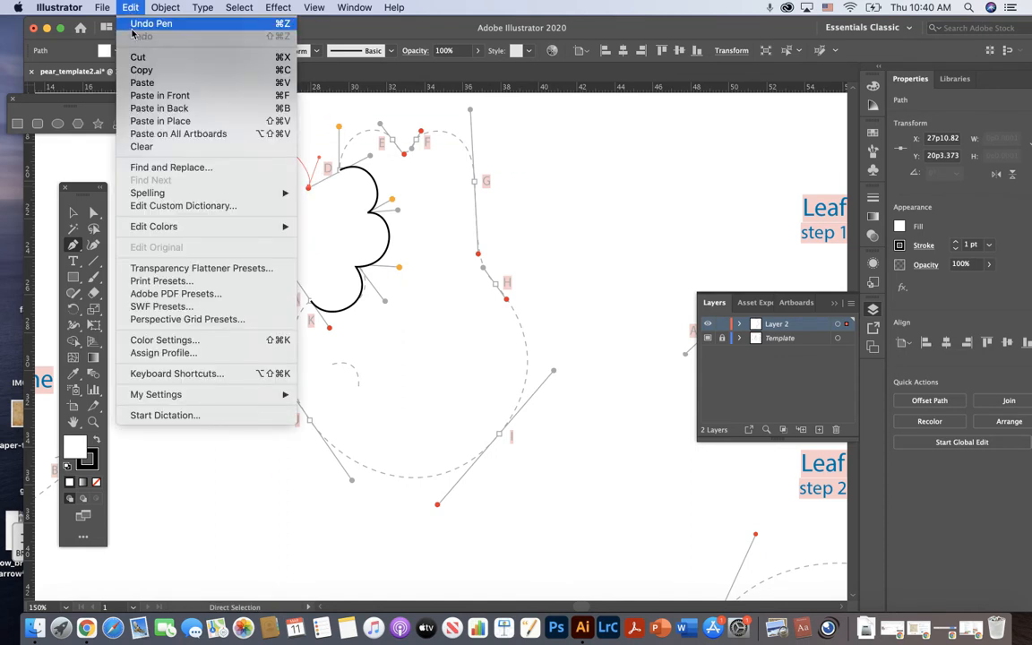
left_click(133, 29)
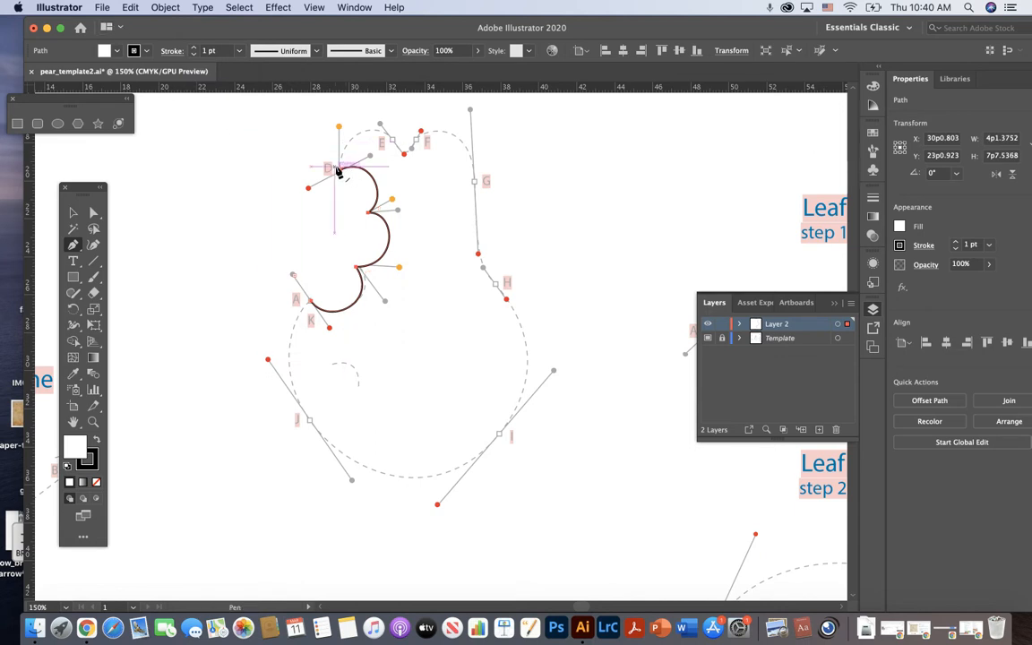
- Try to continue the pear outline from anchor D to anchor E, and undo the last Pen action
left_click_drag(342, 169, 307, 191)
left_click_drag(389, 142, 403, 154)
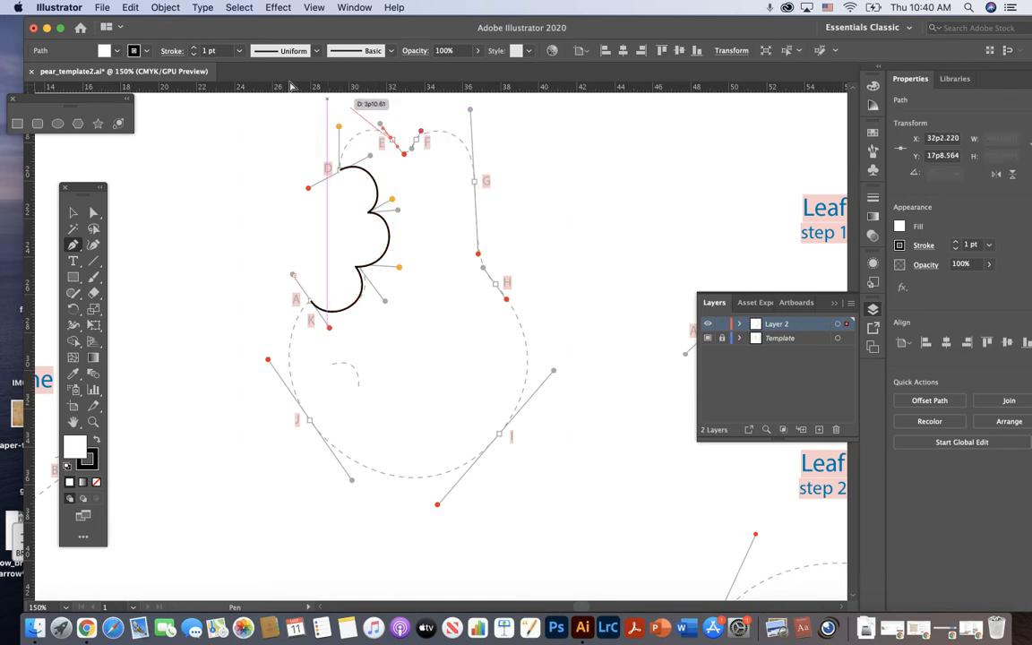
left_click(130, 8)
left_click(135, 27)
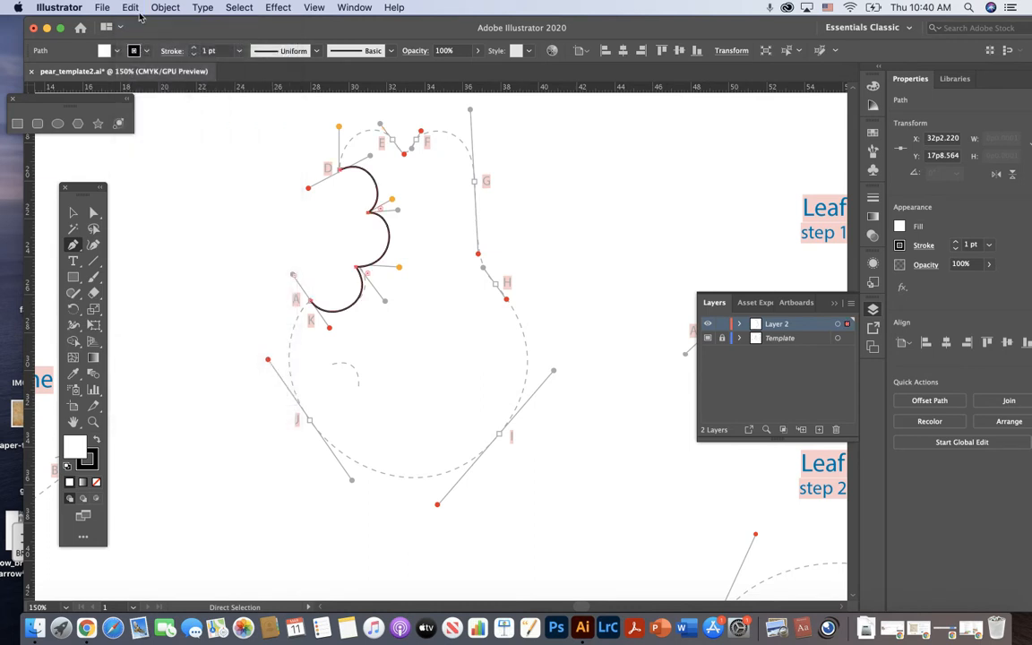
- Undo the upper bite curve and retrace it from anchor C to anchor D, pulling the handle to the red guide dot
left_click(130, 7)
left_click(134, 24)
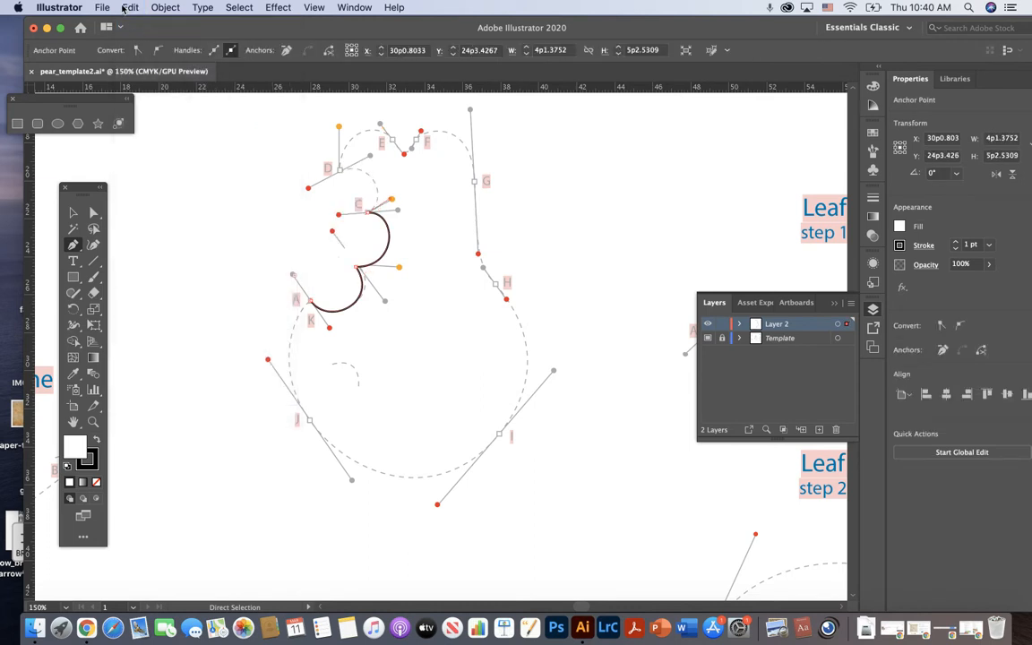
left_click_drag(368, 211, 341, 175)
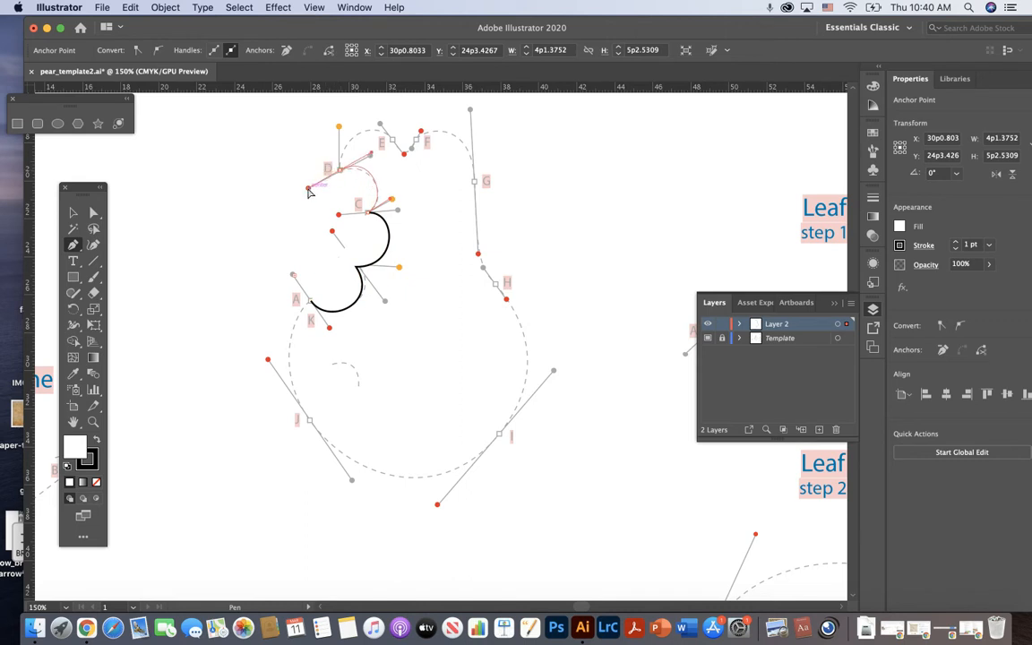
left_click_drag(308, 189, 309, 189)
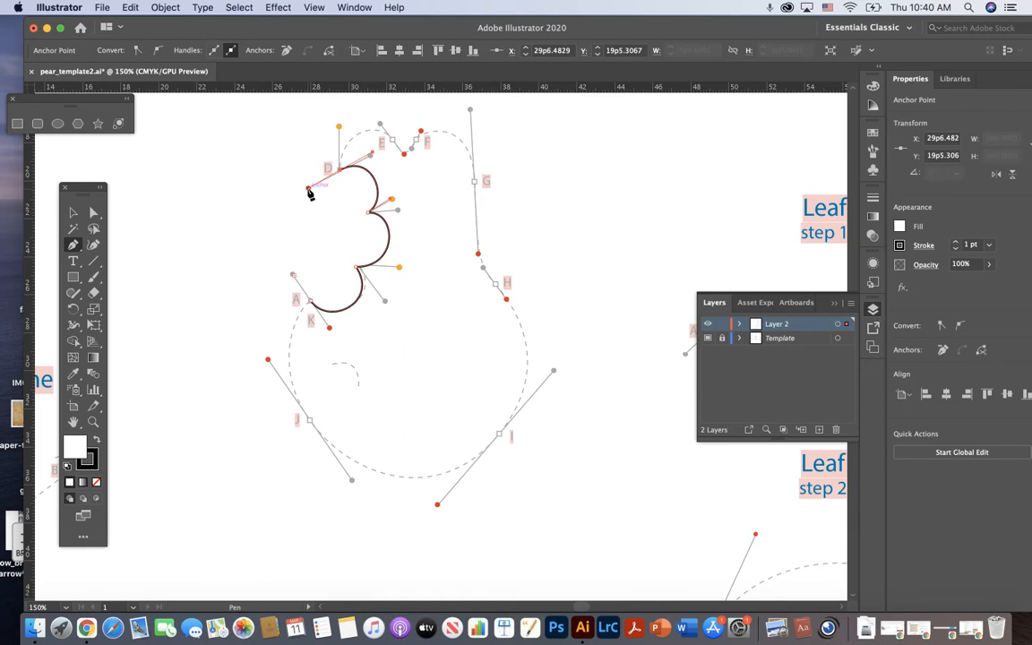
- Redirect anchor D's outgoing handle to its orange guide dot and trace the curve to anchor E, matching its red guide dot
key("alt")
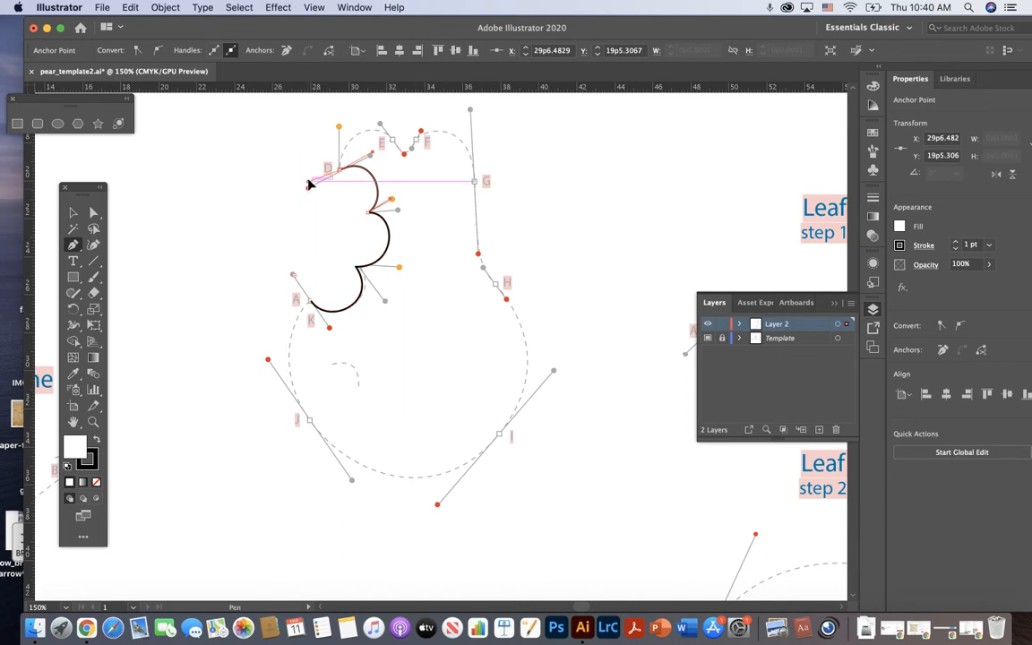
left_click_drag(340, 132, 339, 128)
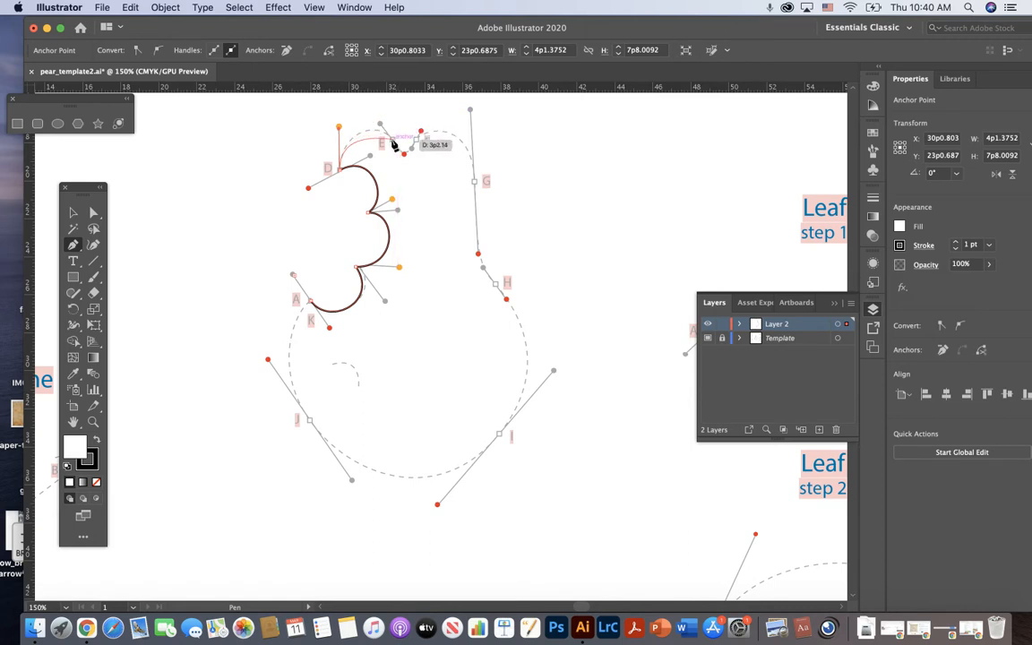
left_click_drag(392, 141, 405, 158)
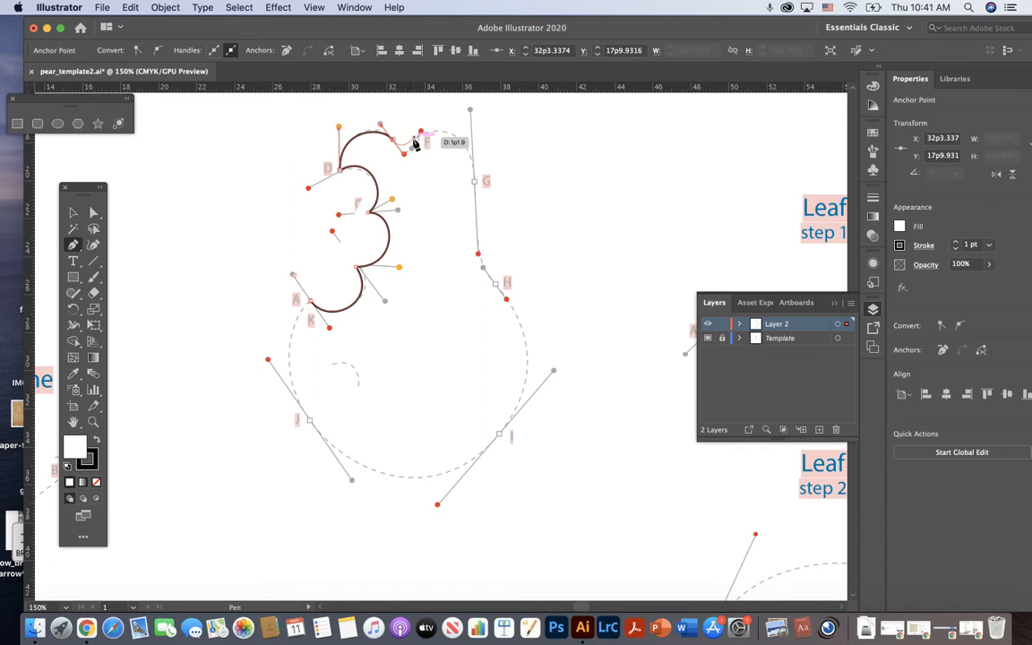
- Continue the pear outline through anchors F and G, extending each handle to its red guide dot
left_click_drag(414, 143, 422, 133)
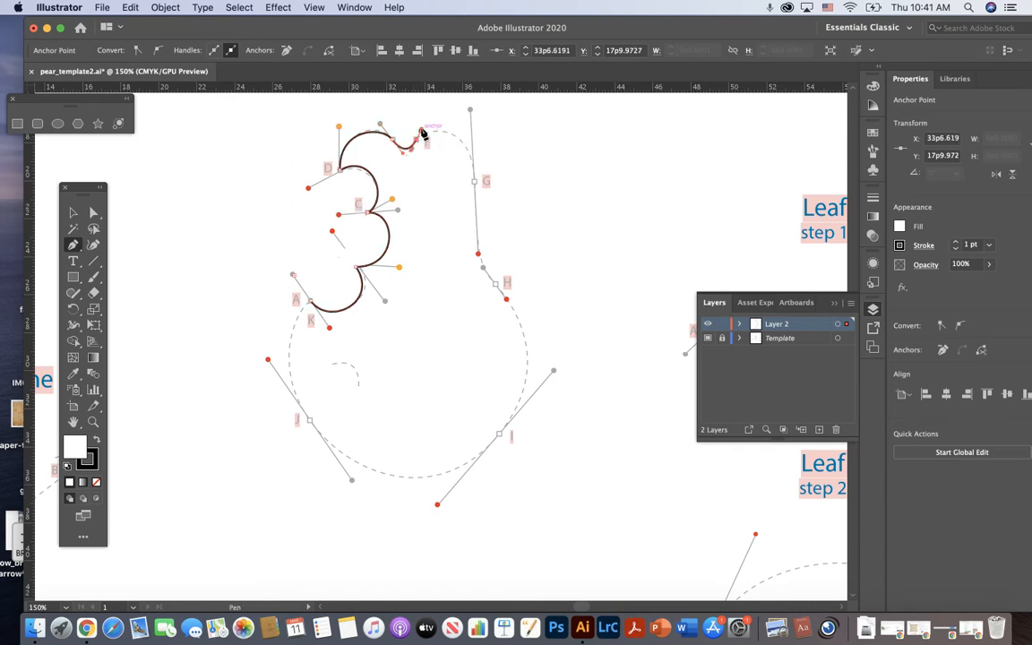
left_click(476, 185, "super")
left_click_drag(475, 185, 479, 258)
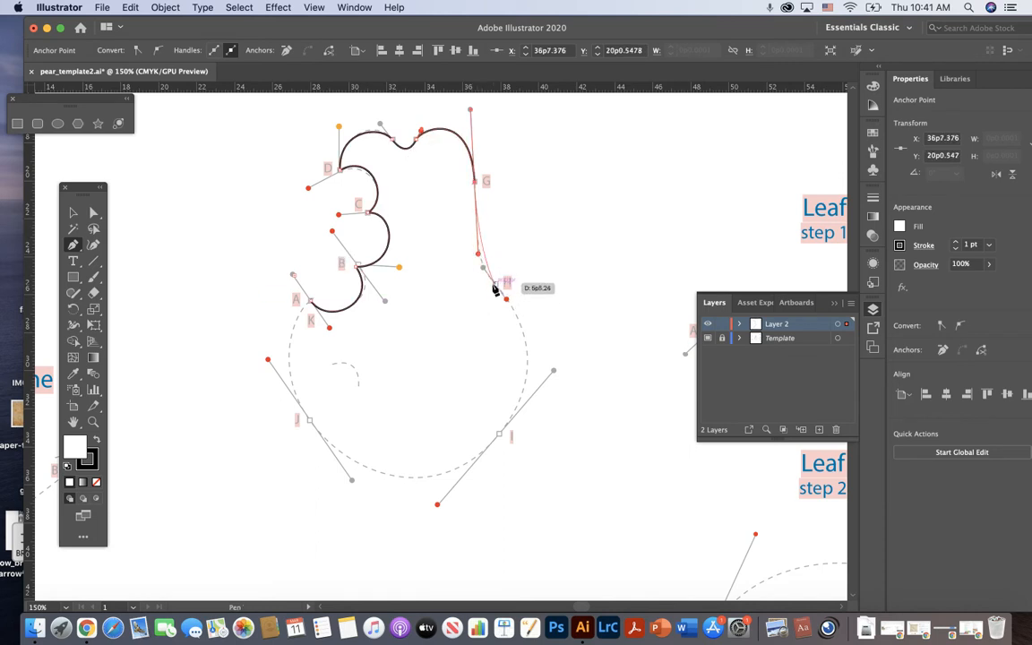
- Trace the pear body through anchors H, I and J with handles on the red guide dots, and close the path at anchor A
left_click_drag(497, 288, 507, 299)
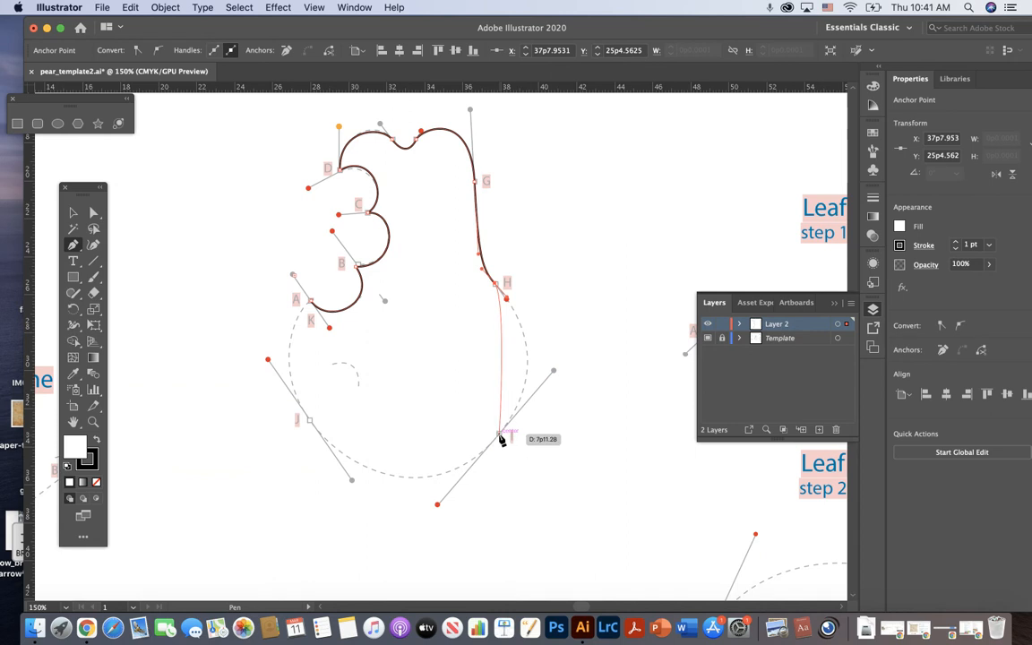
left_click_drag(500, 436, 437, 508)
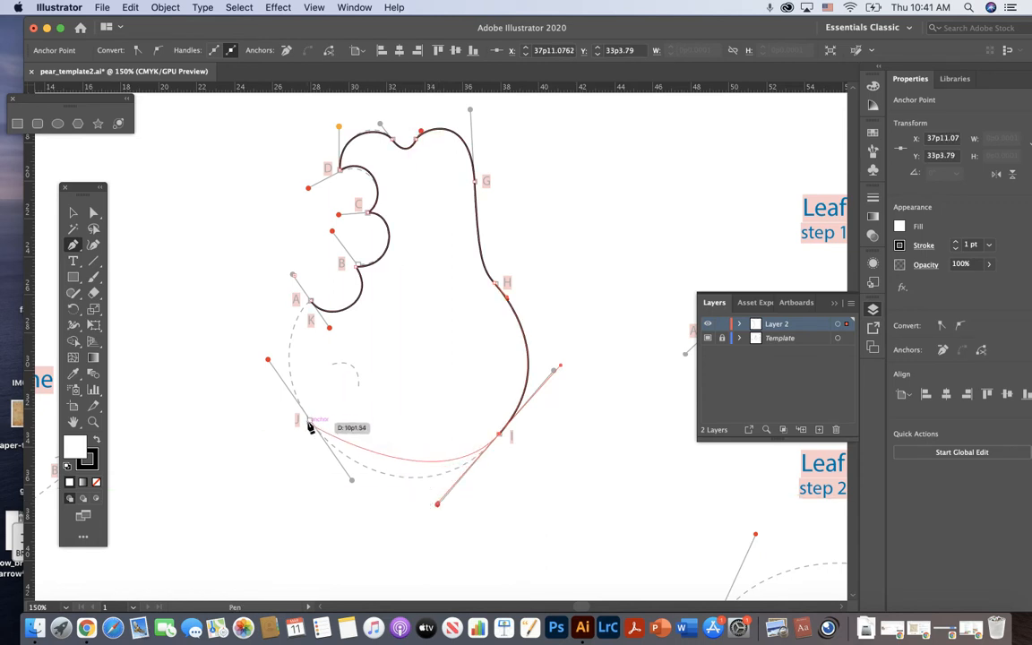
left_click_drag(306, 421, 269, 362)
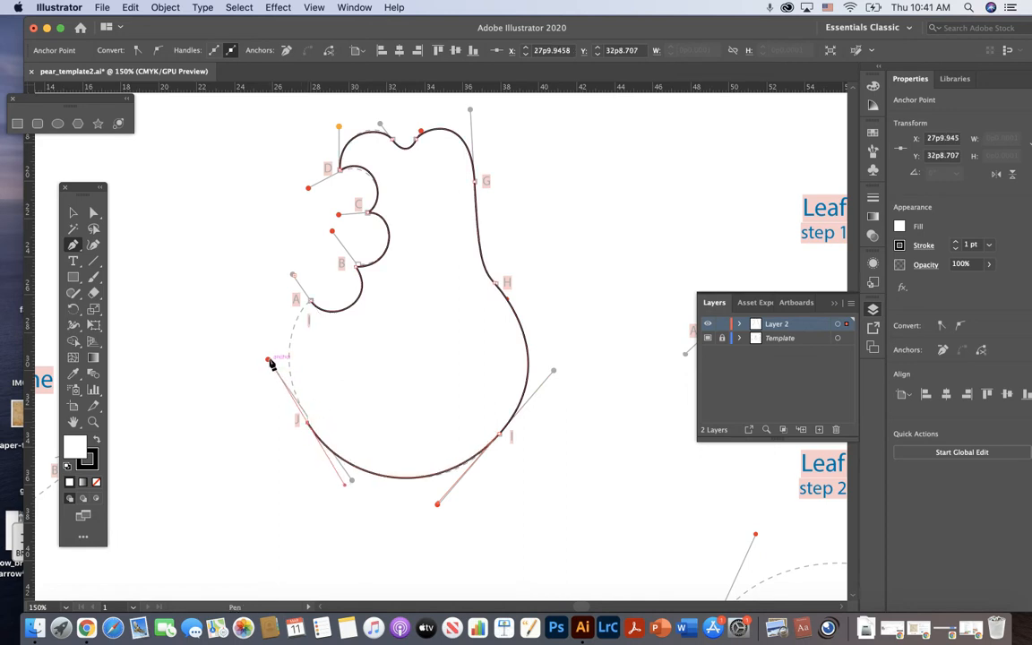
left_click(310, 305)
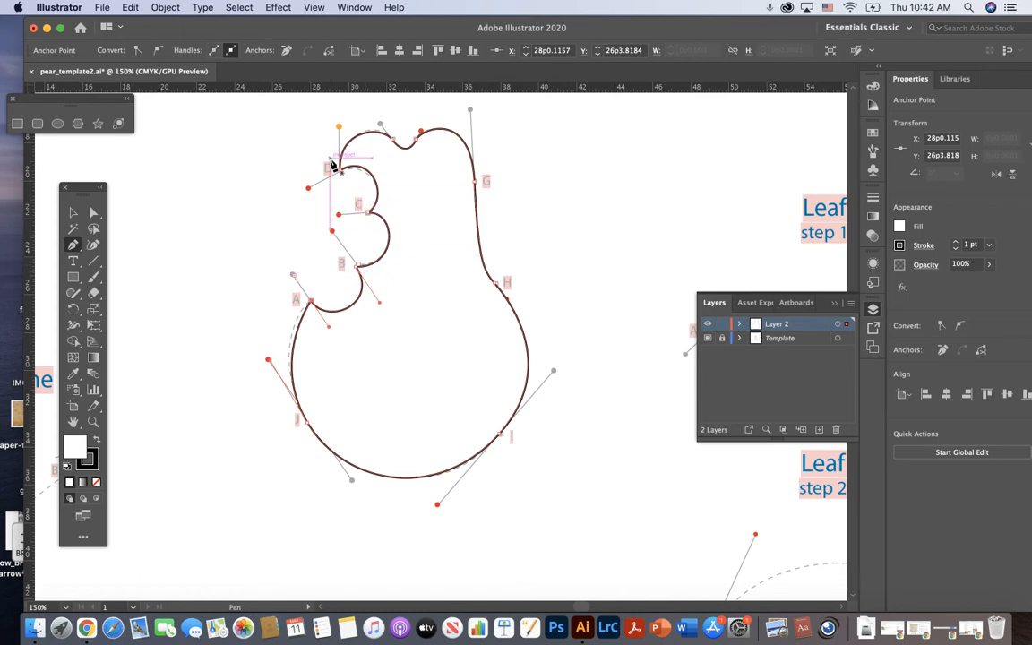
- Fill the closed pear shape with the yellow-green swatch and deselect it
left_click(74, 213)
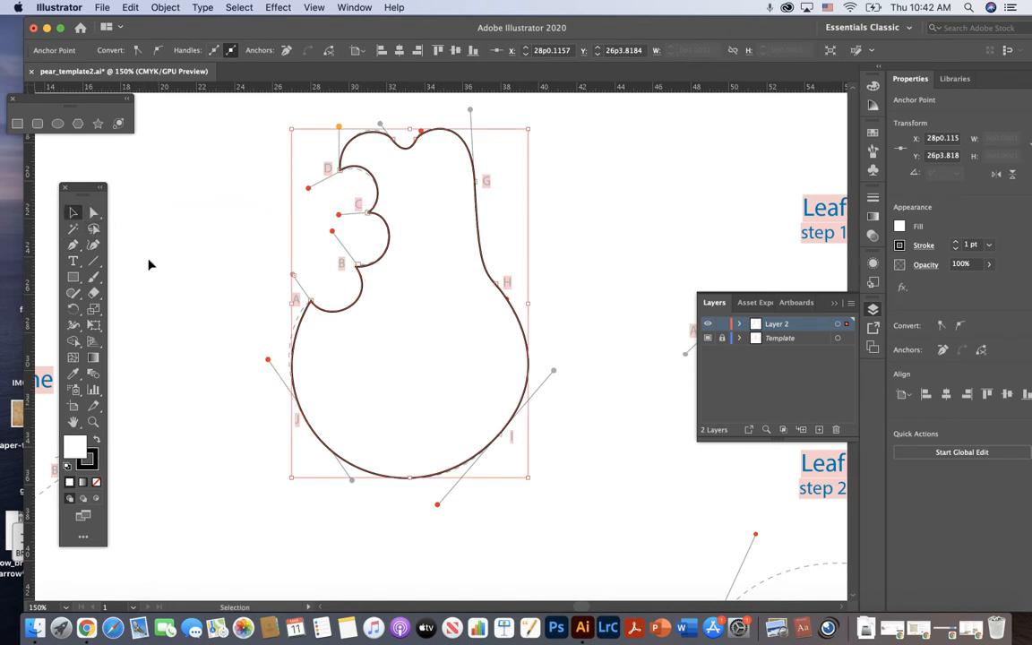
left_click(447, 333)
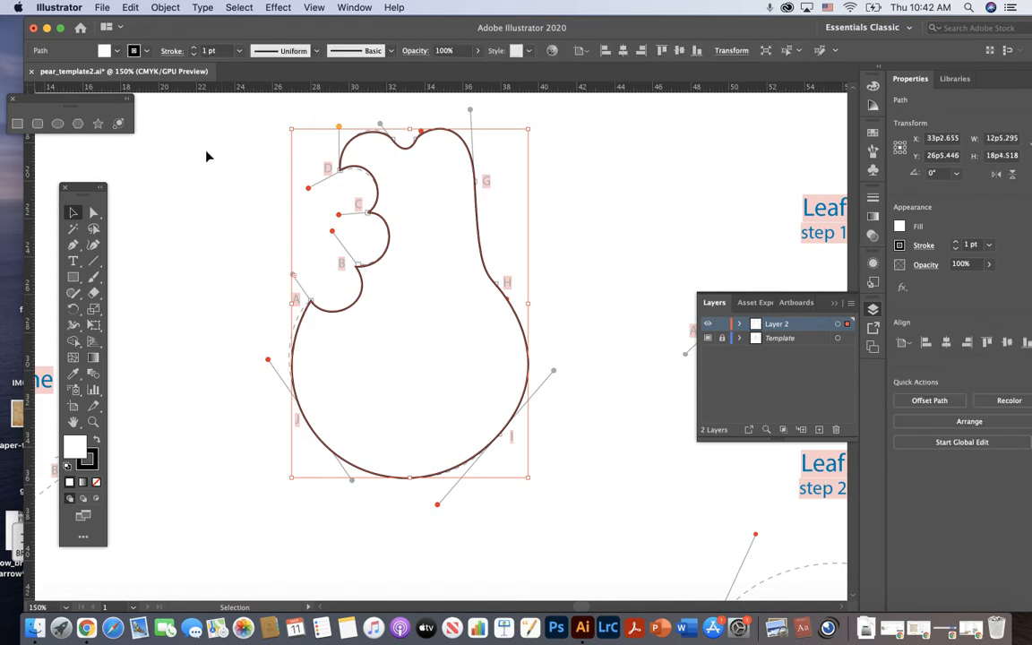
left_click(115, 54)
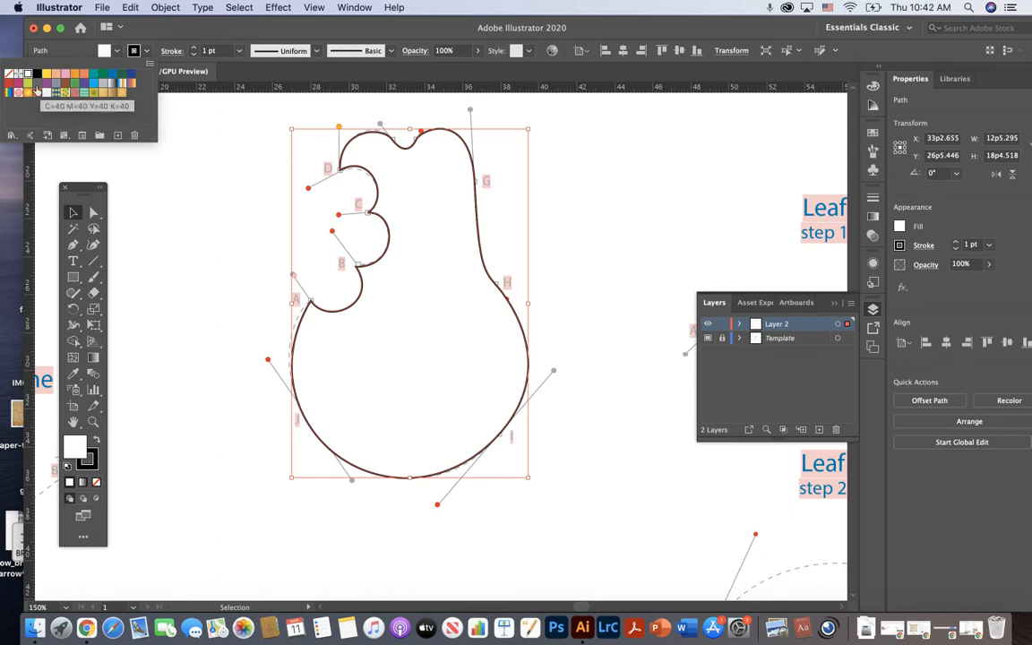
left_click(28, 87)
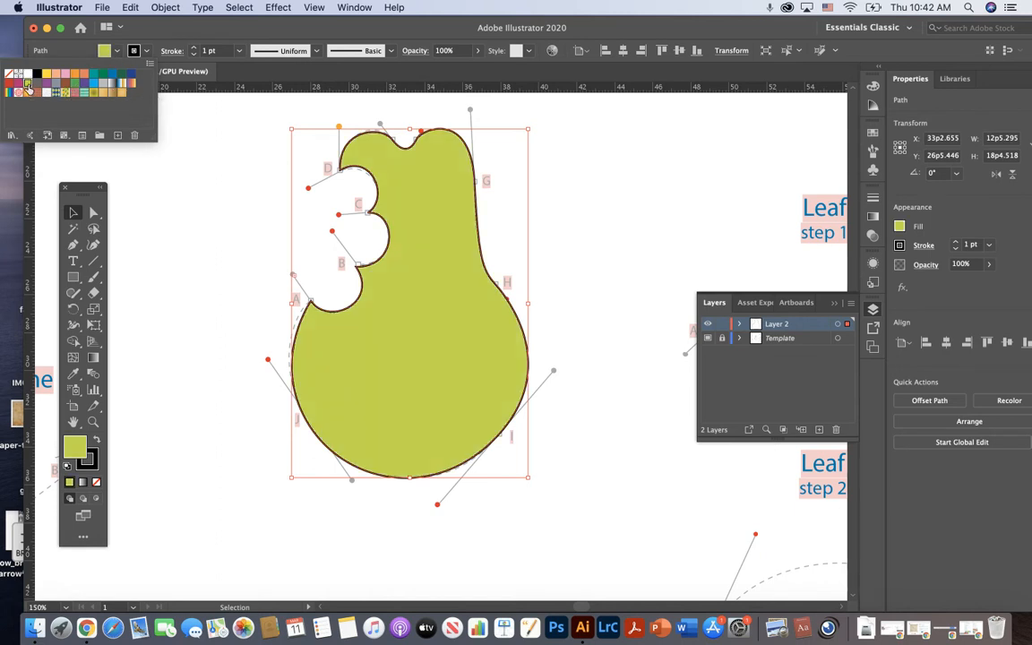
left_click(221, 202)
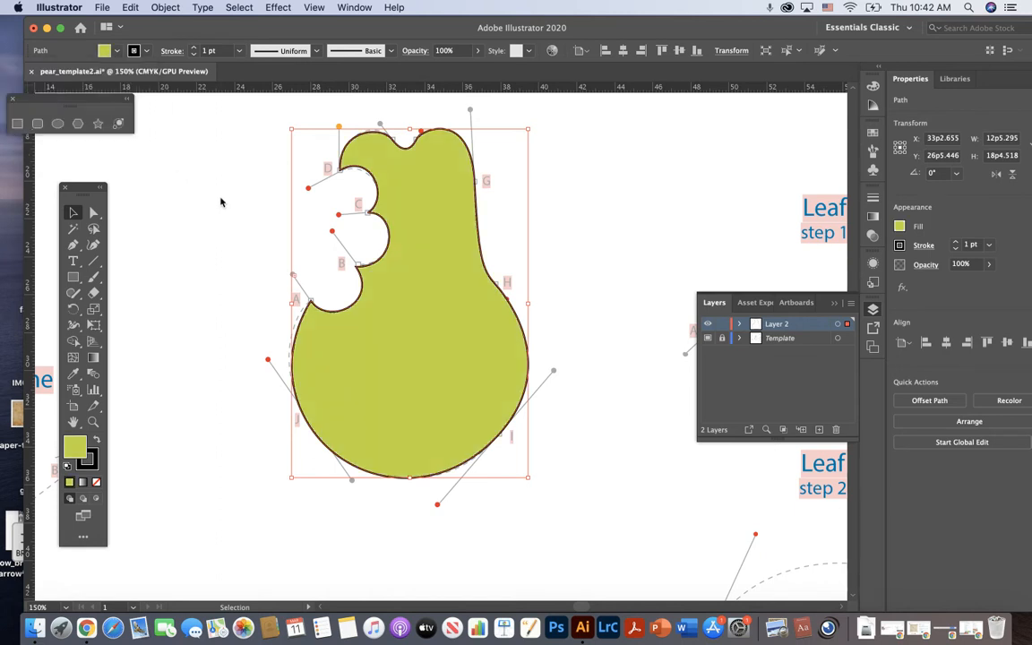
left_click(564, 258)
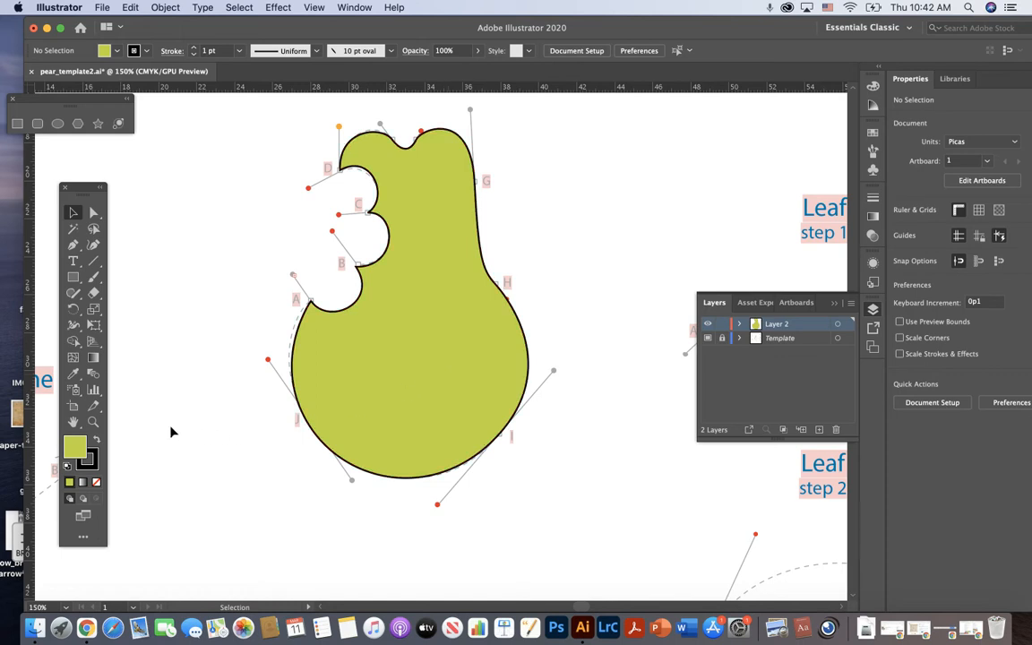
- Add a gradient mesh point inside the pear's lower body, right of centre, and switch to the Direct Selection tool
left_click(73, 359)
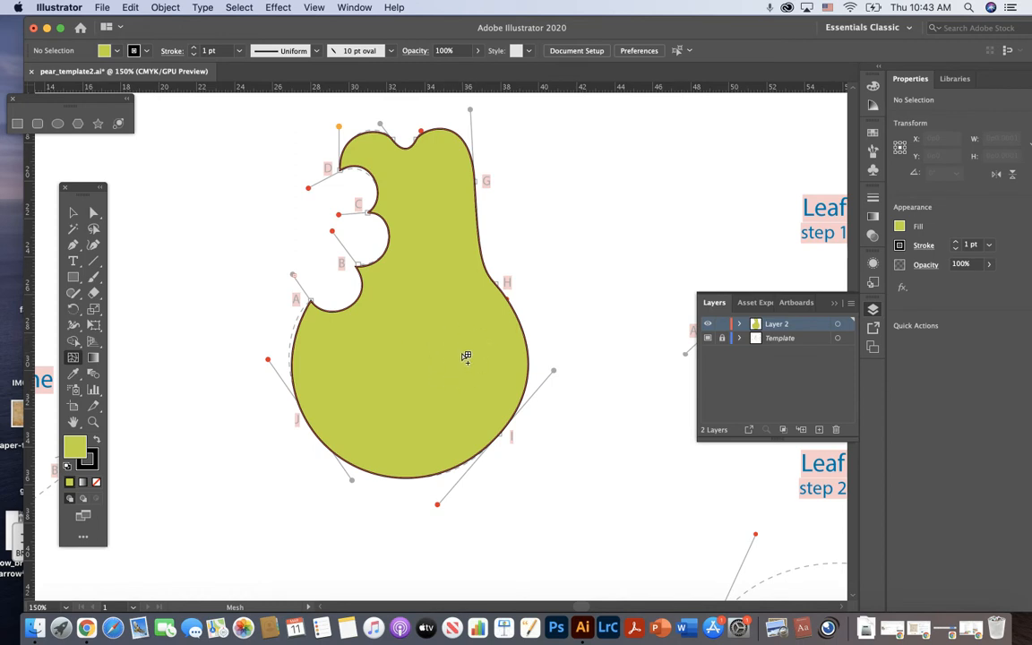
left_click(461, 353)
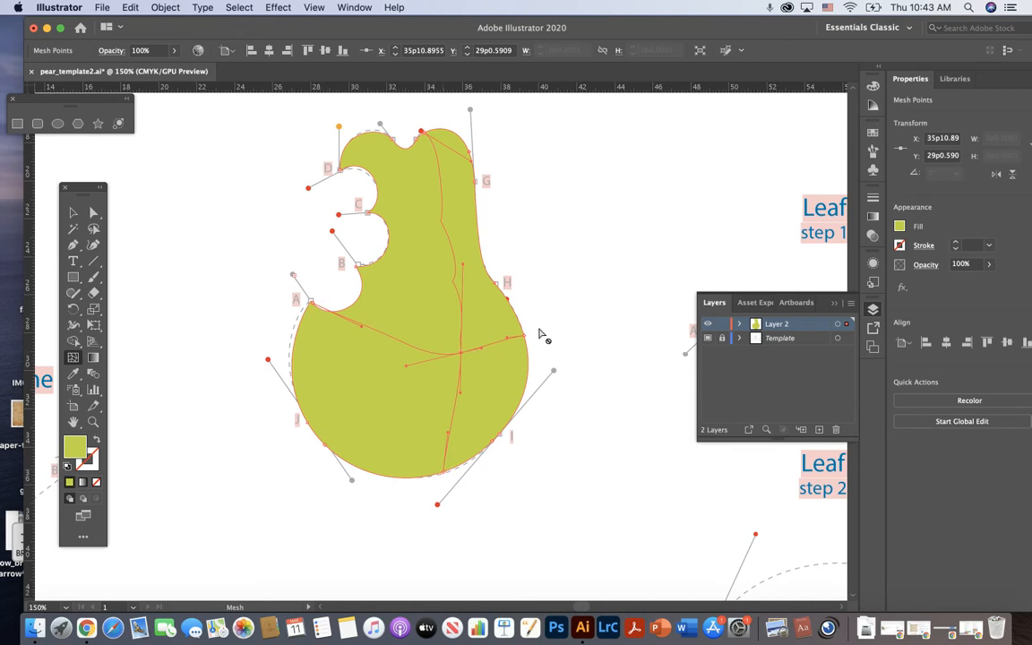
left_click(460, 352)
left_click(94, 215)
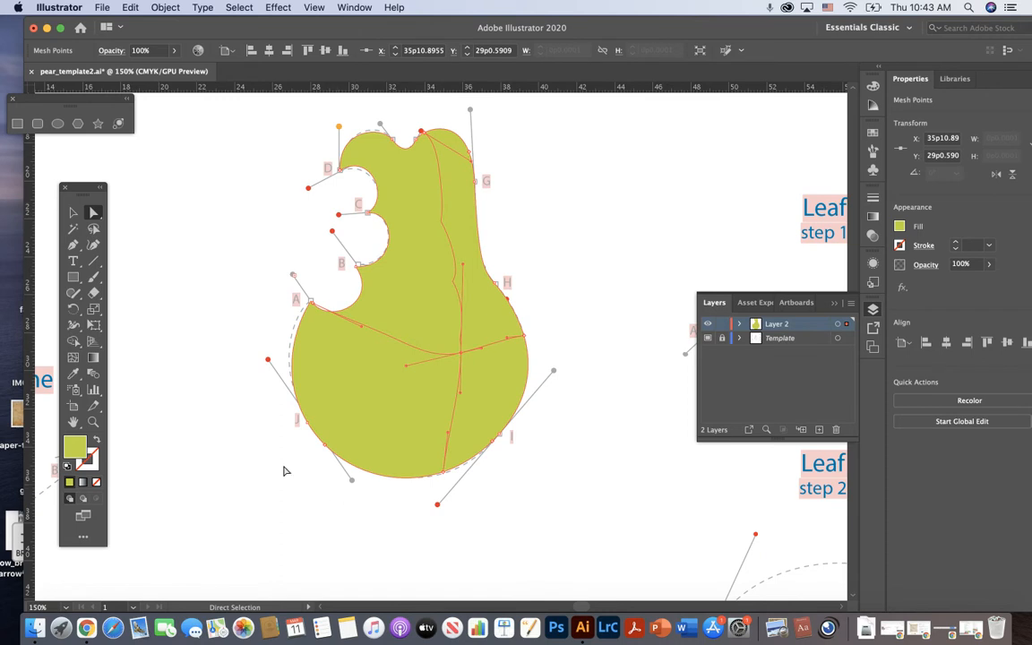
- Set the mesh point's fill to the pale yellow-green E0EA81 and deselect the pear
double_click(75, 446)
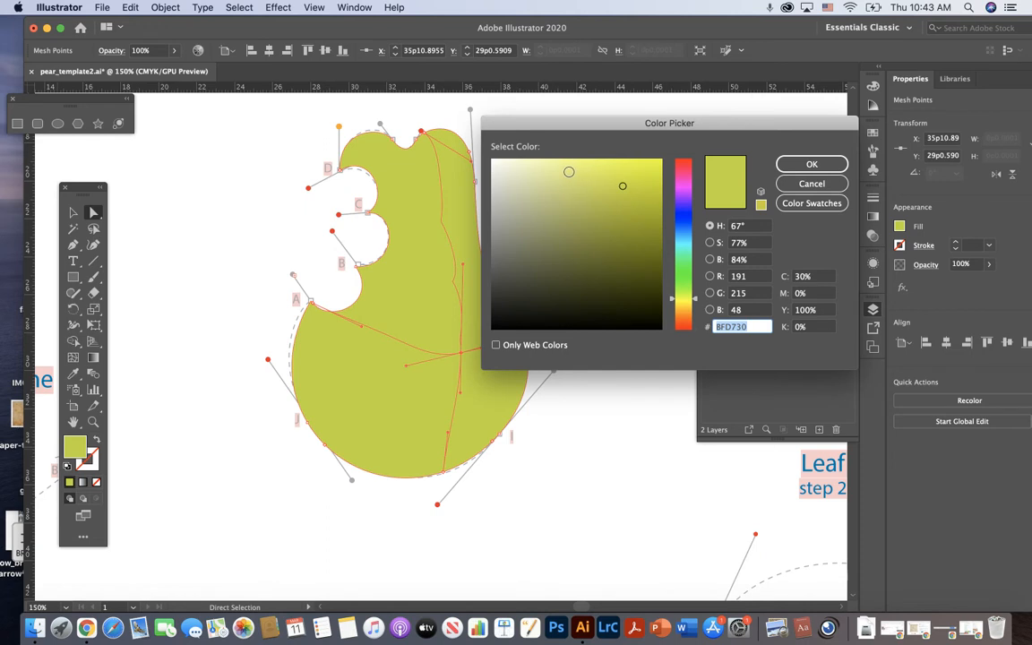
left_click(568, 171)
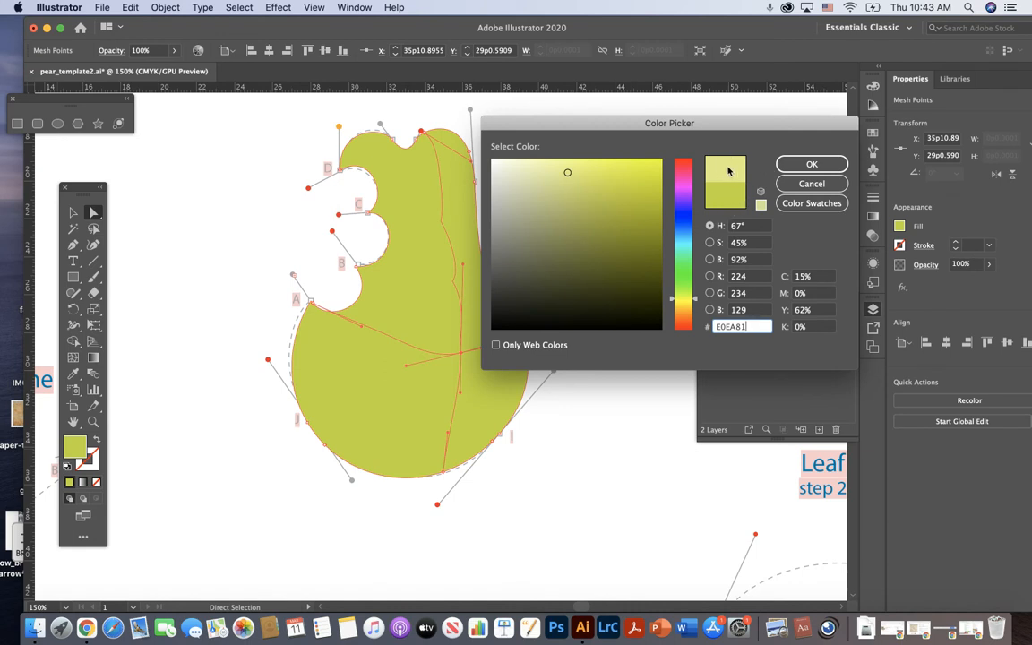
left_click(811, 165)
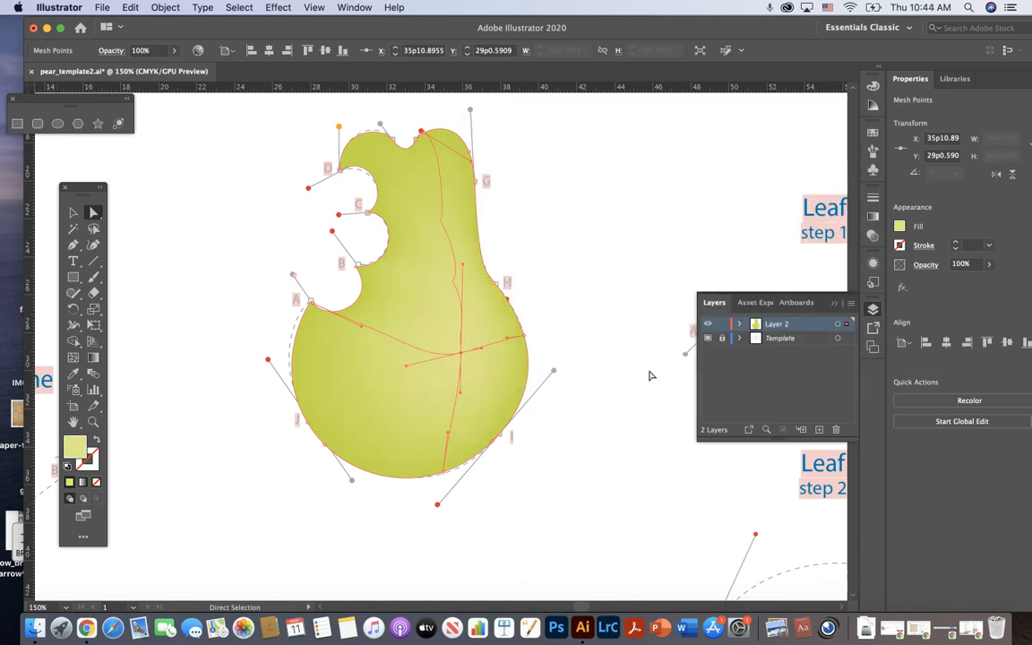
left_click(612, 427)
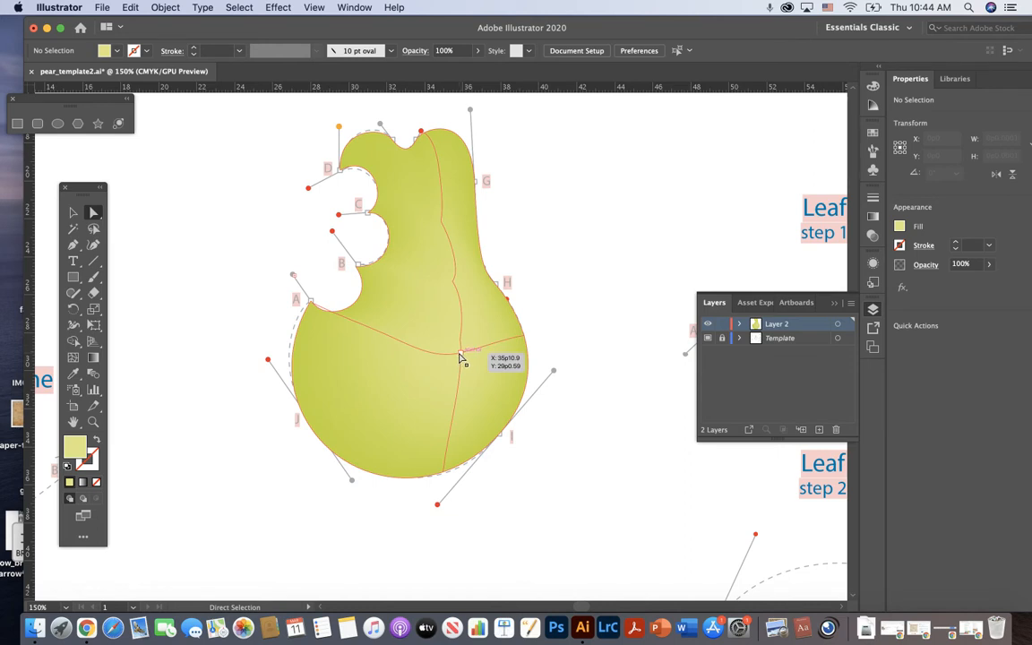
- Reselect the pear's mesh point, recolour it to light pink-purple EDB4EF, and deselect the pear
left_click(462, 358)
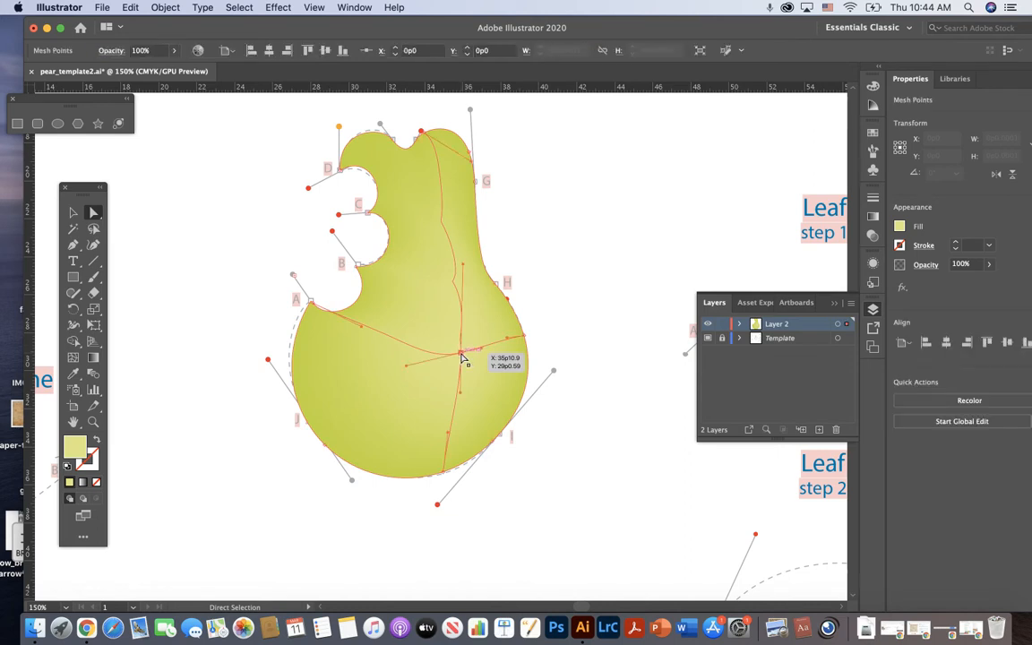
double_click(75, 447)
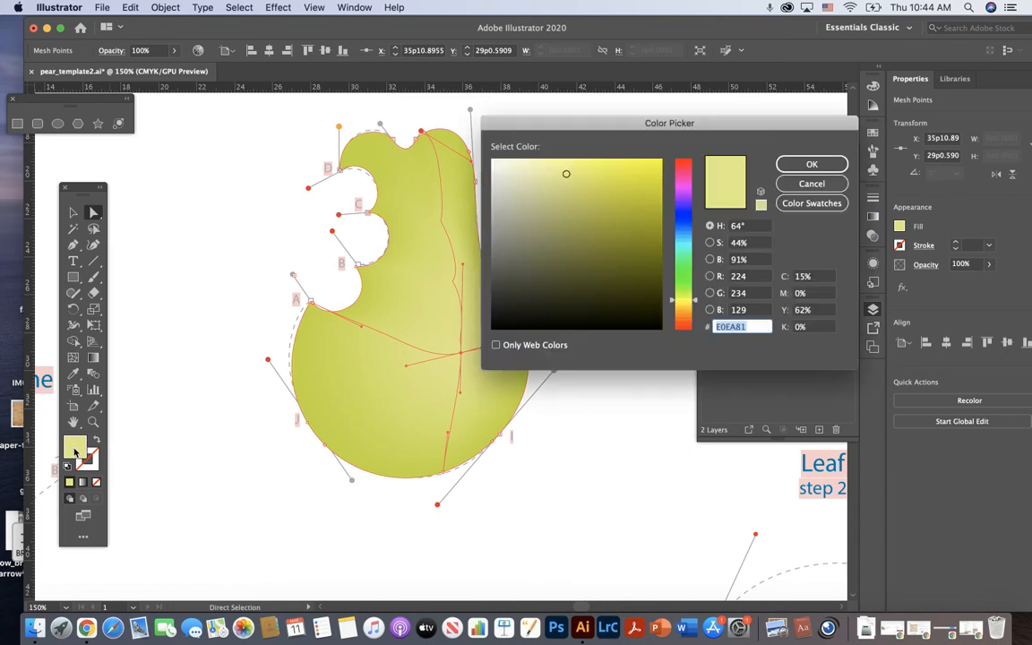
left_click(687, 190)
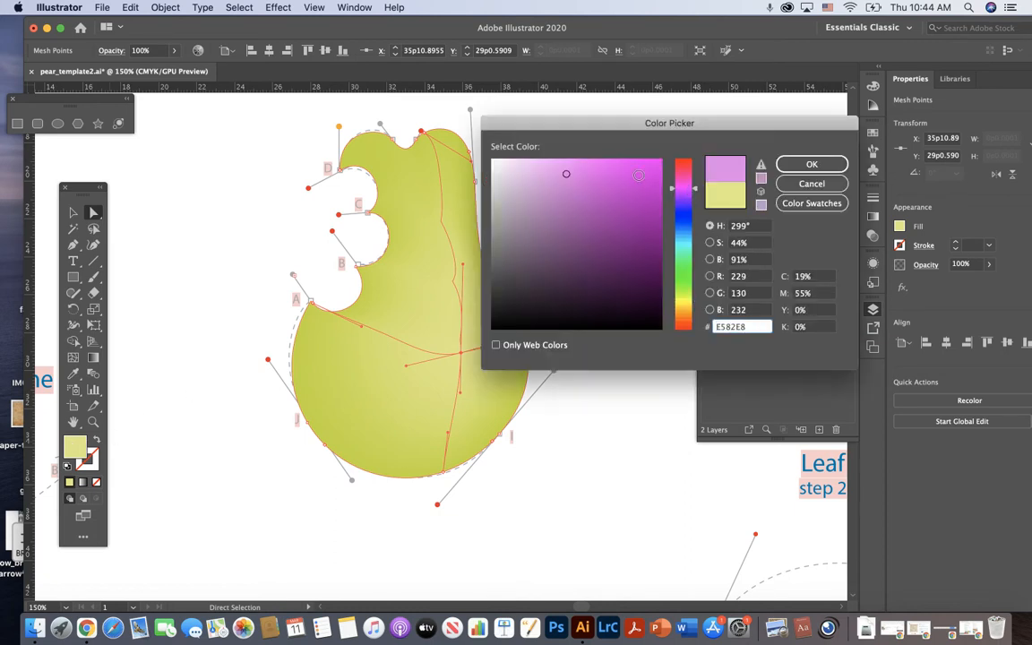
left_click(535, 170)
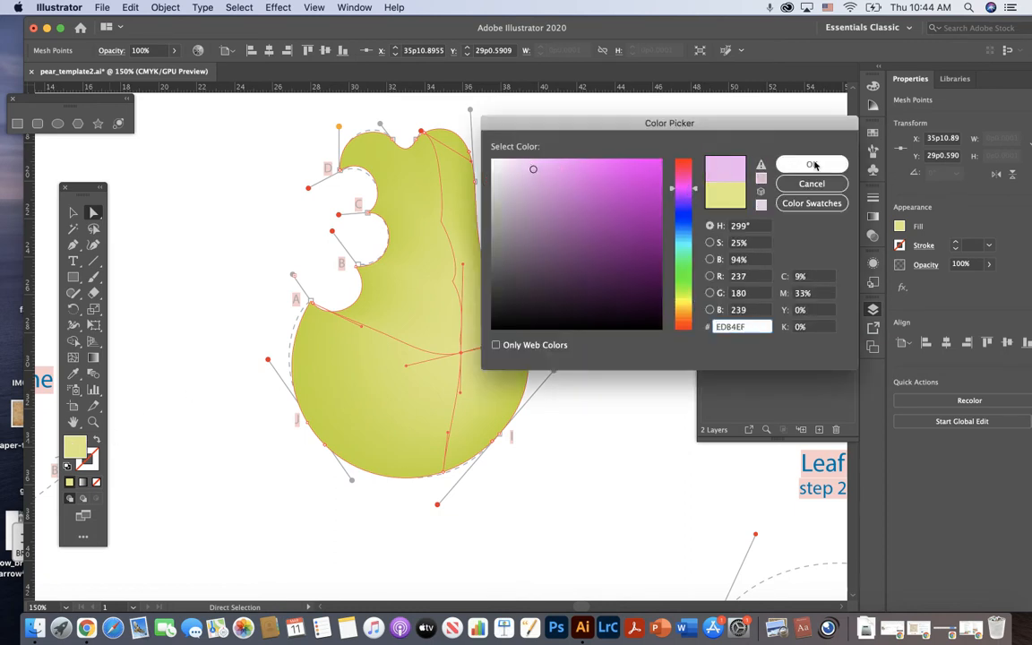
left_click(812, 165)
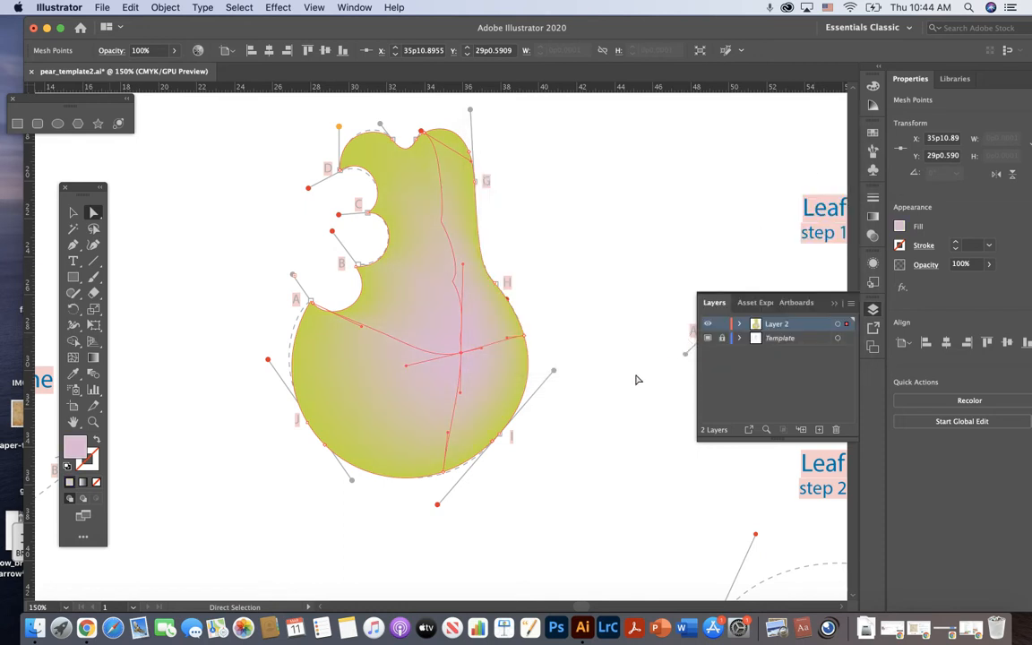
left_click(626, 403)
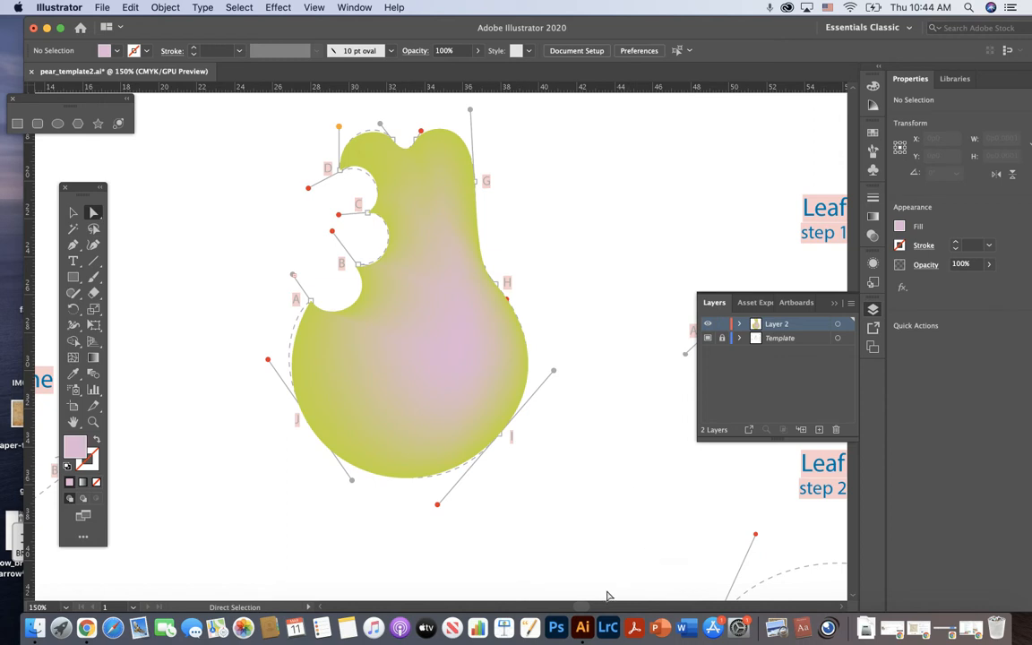
- Switch to the Pencil tool at the curved A–B stem template above the Straight Line label
left_click_drag(583, 609, 576, 609)
scroll(576, 606, "right", 3)
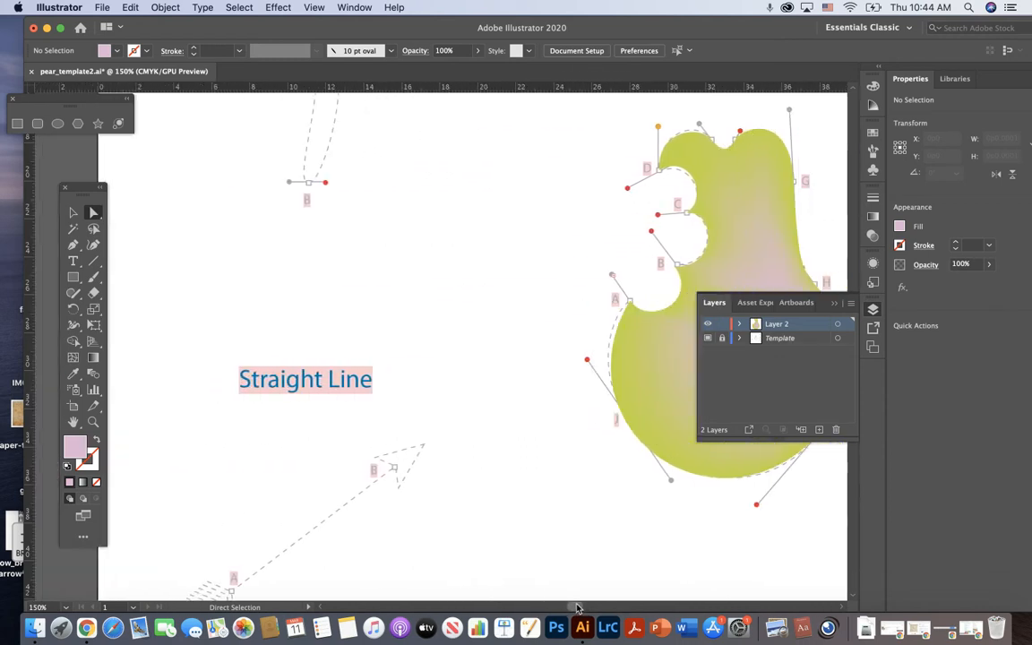
scroll(505, 470, "up", 3)
scroll(501, 472, "up", 2)
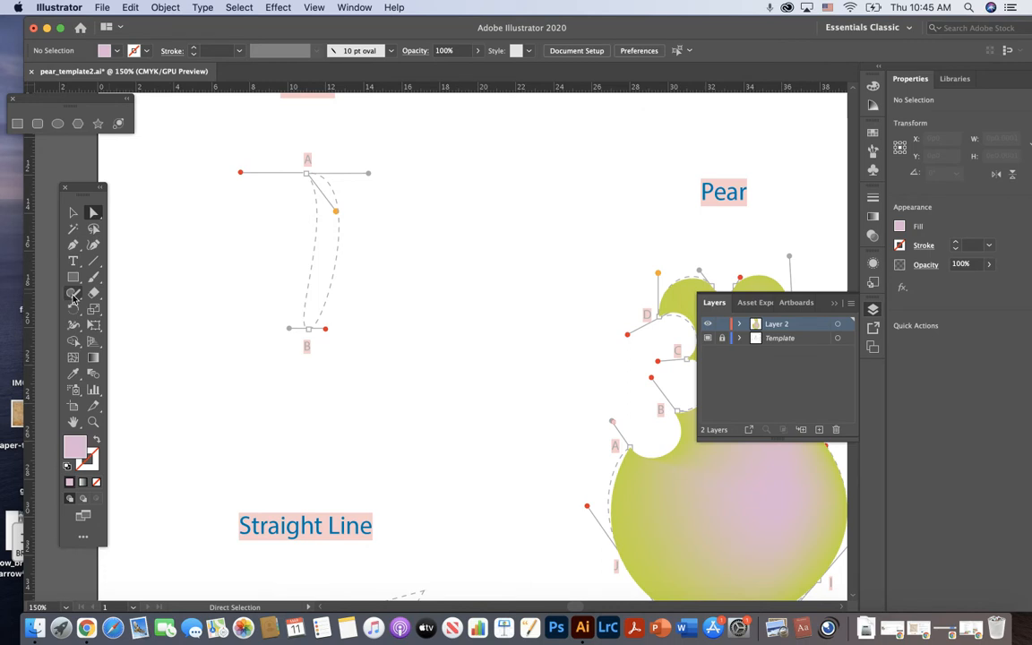
left_click(74, 298)
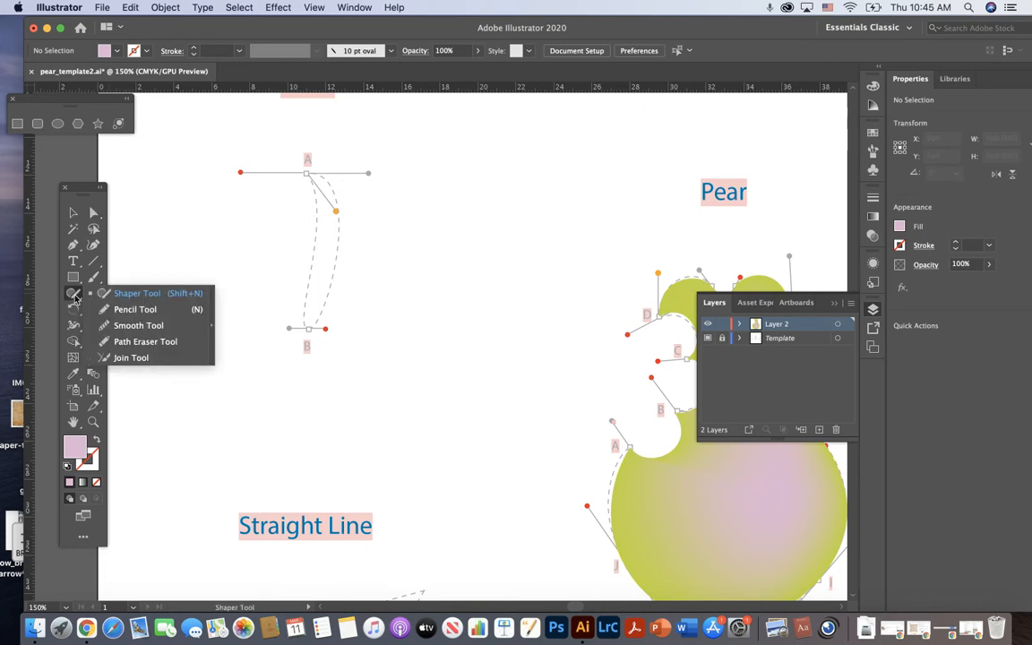
left_click(147, 309)
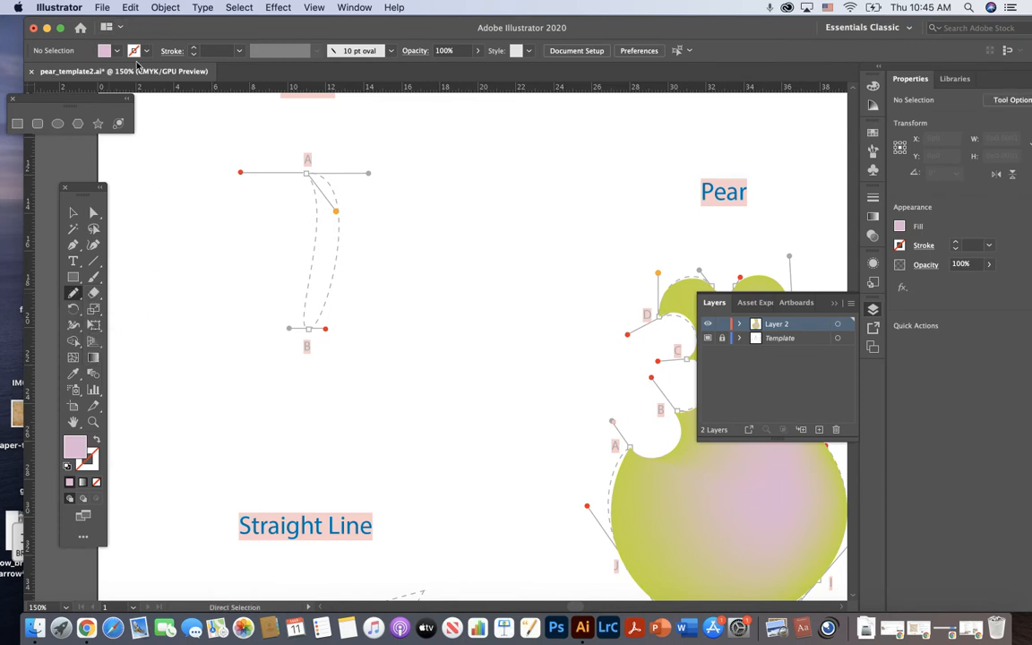
left_click(72, 211)
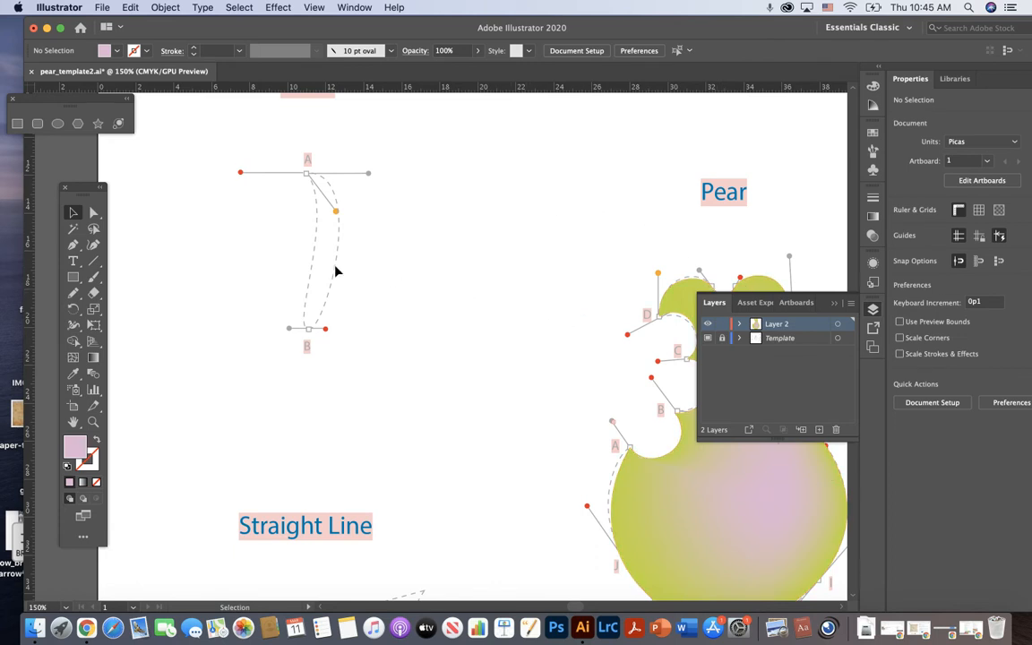
left_click(74, 294)
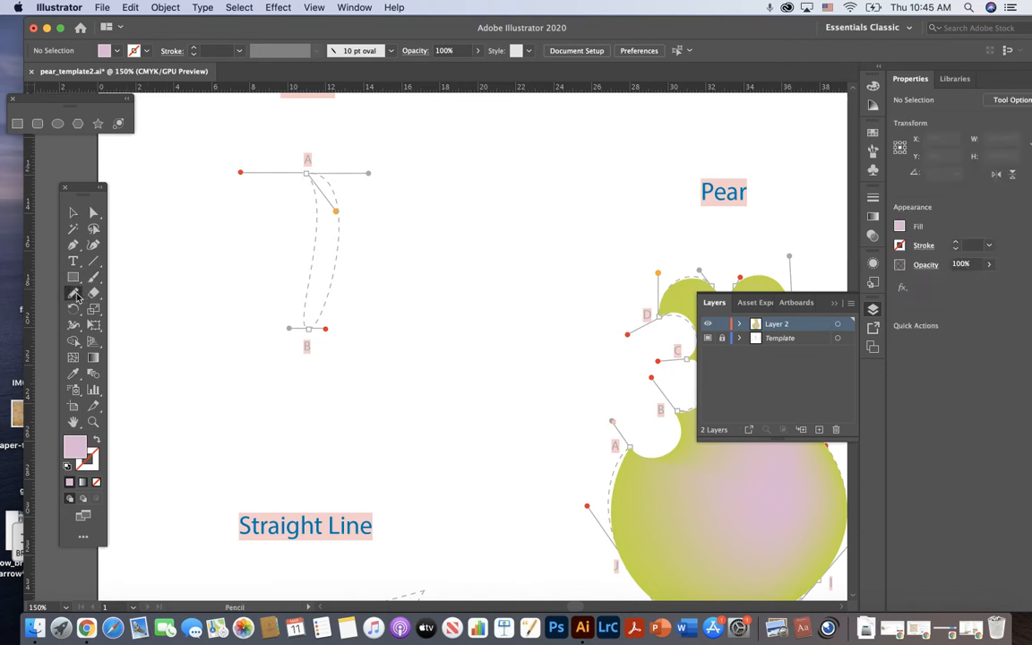
left_click(75, 294)
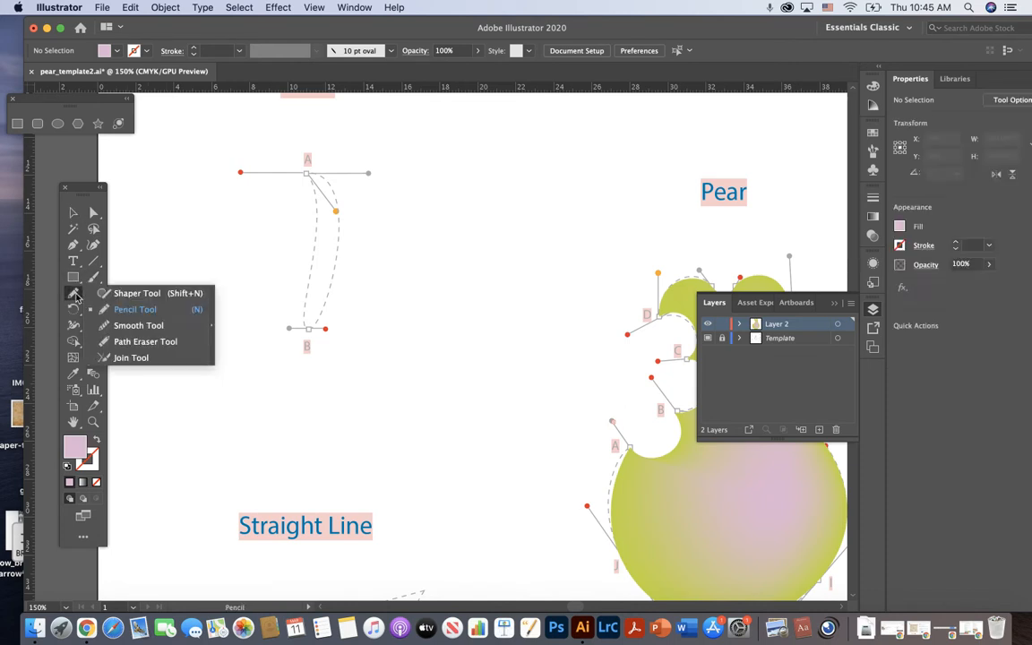
left_click(137, 309)
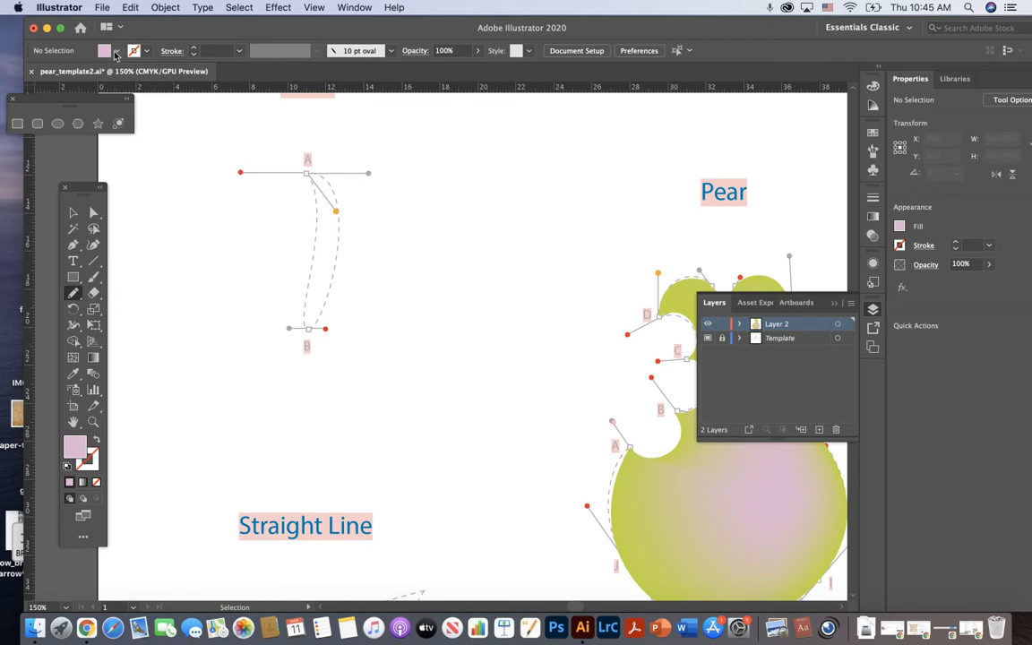
- Set the fill to None and the stroke to the brown swatch for drawing the stem
left_click(117, 52)
left_click(8, 72)
left_click(144, 51)
left_click(143, 51)
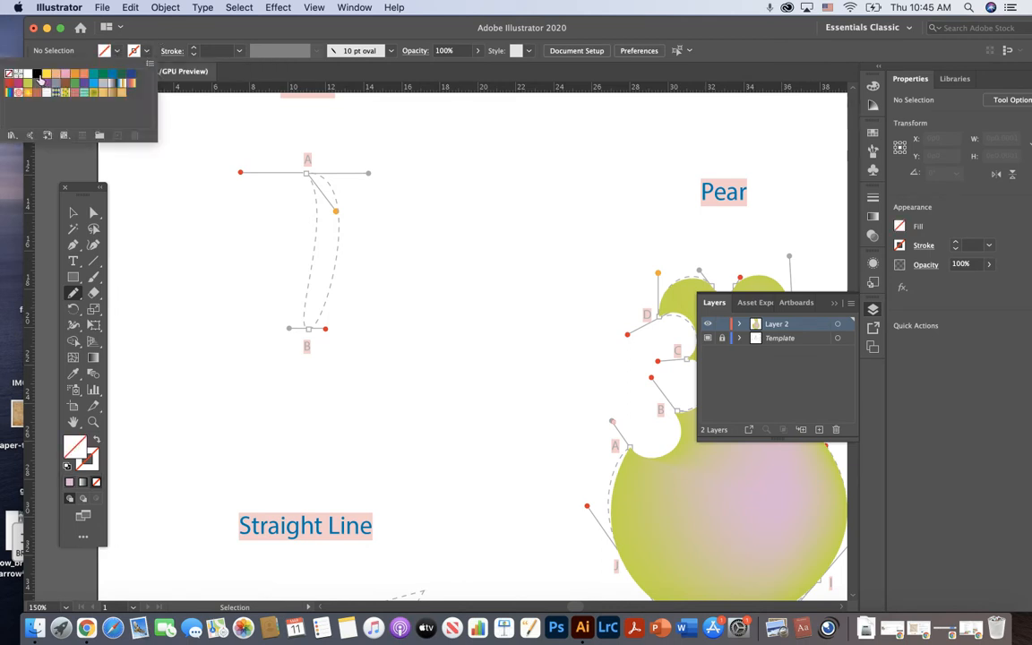
left_click(40, 80)
left_click(64, 86)
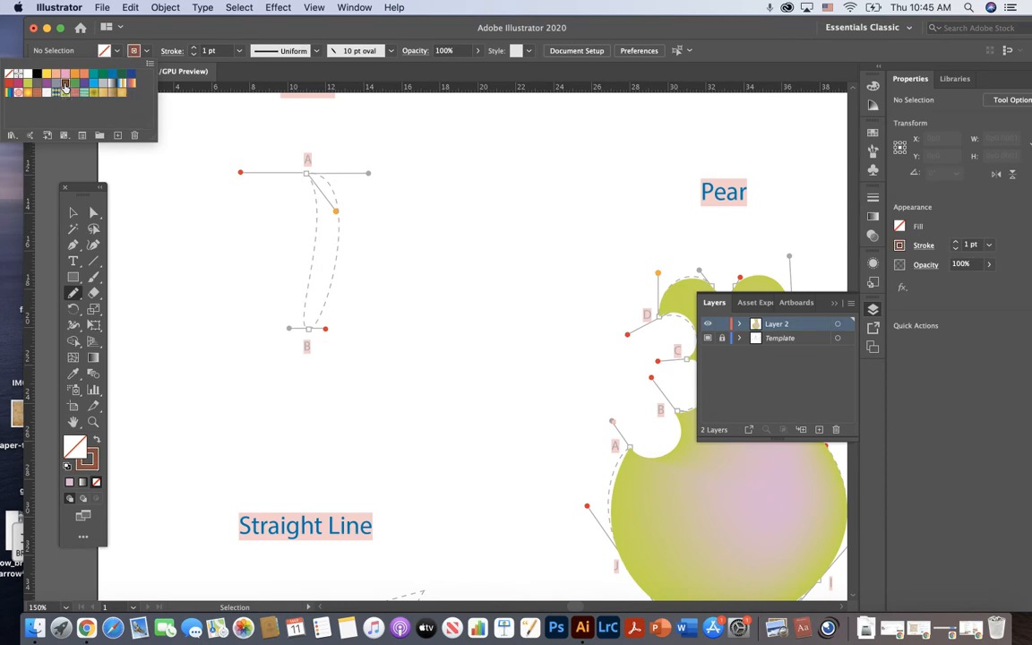
left_click(199, 101)
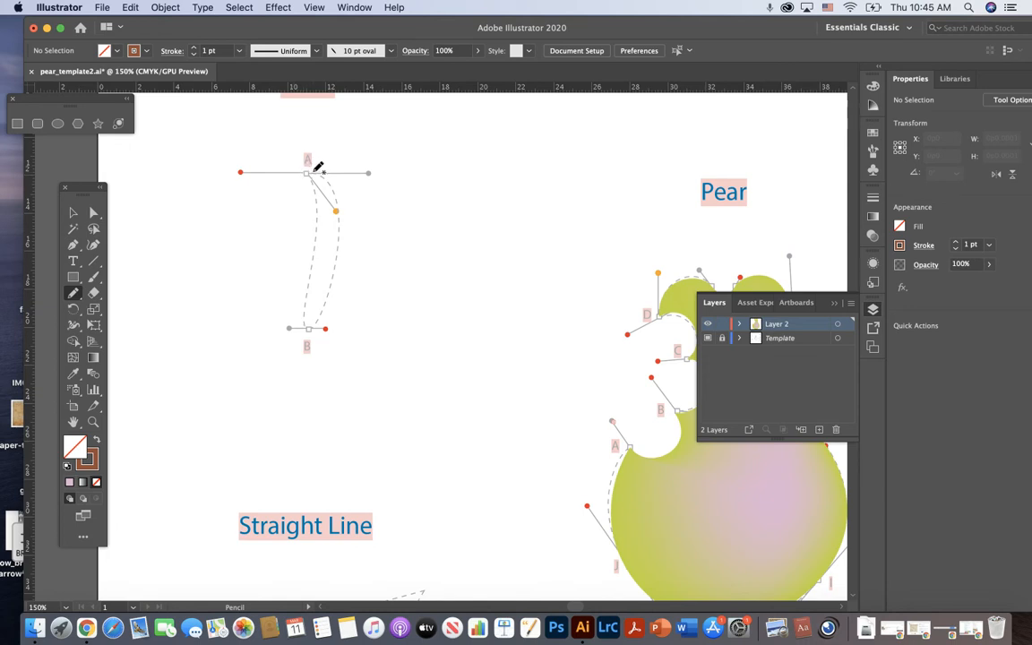
- Trace the stem as a closed freehand path from A to B and back, and even out its sides with the Smooth tool
mouse_move(310, 170)
left_mouse_down()
mouse_move(331, 174)
mouse_move(341, 196)
mouse_move(325, 303)
mouse_move(303, 328)
mouse_move(321, 211)
mouse_move(309, 177)
left_mouse_up()
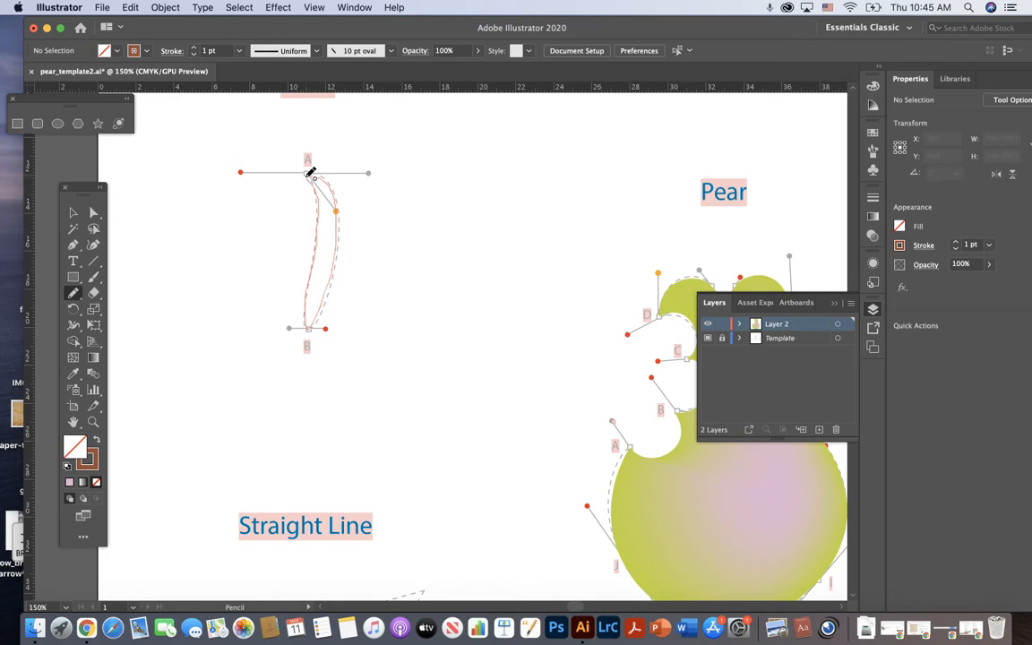
left_click_drag(309, 172, 310, 170)
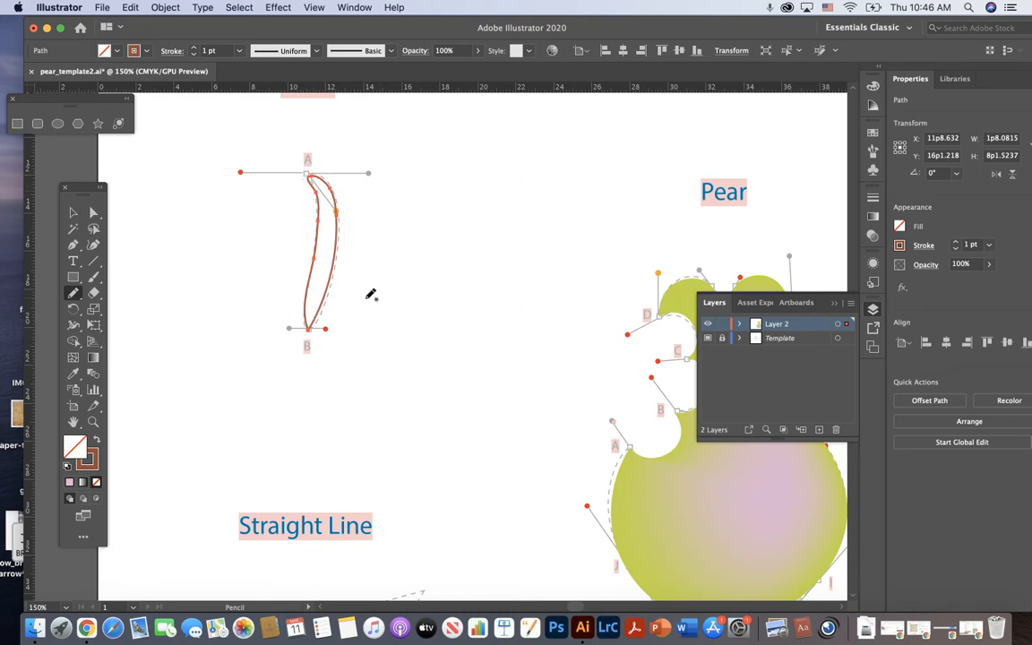
left_click(73, 295)
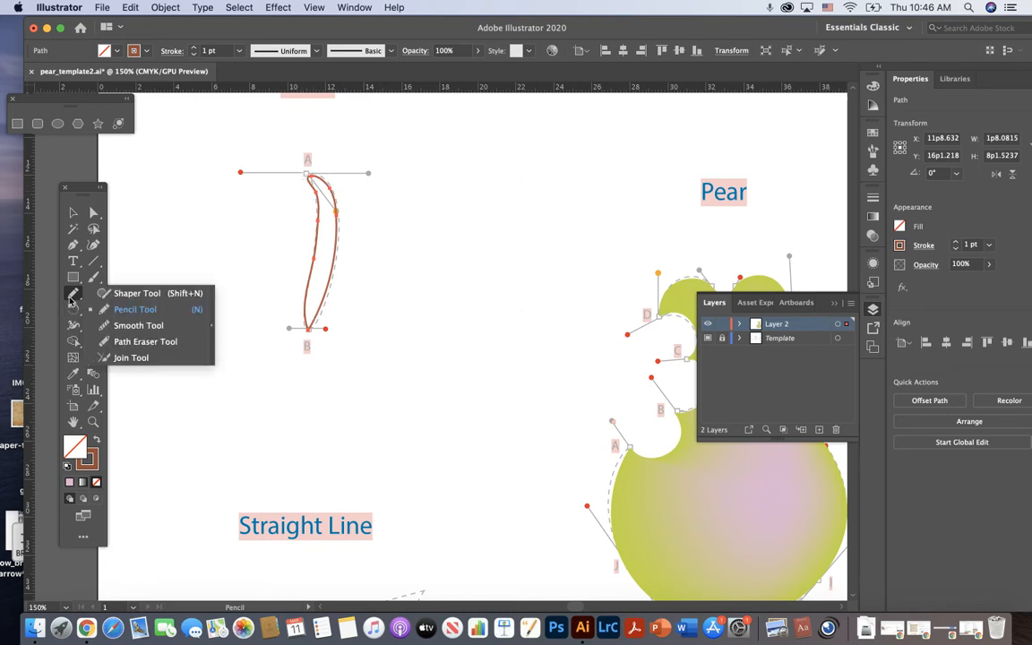
left_click(139, 325)
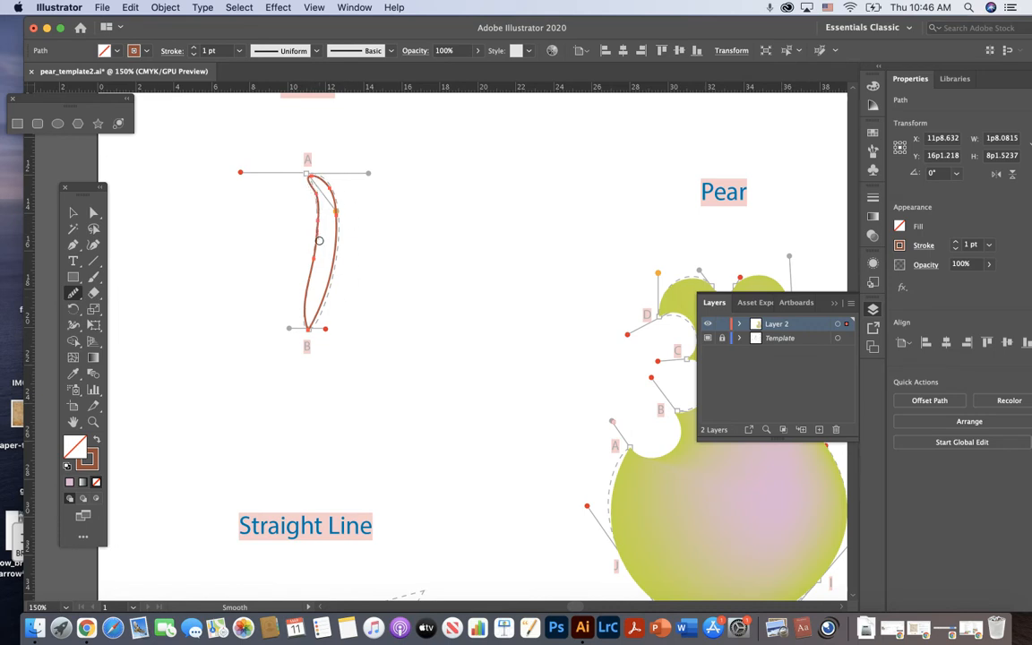
mouse_move(318, 222)
left_mouse_down()
mouse_move(303, 280)
mouse_move(307, 329)
mouse_move(331, 275)
mouse_move(331, 190)
left_mouse_up()
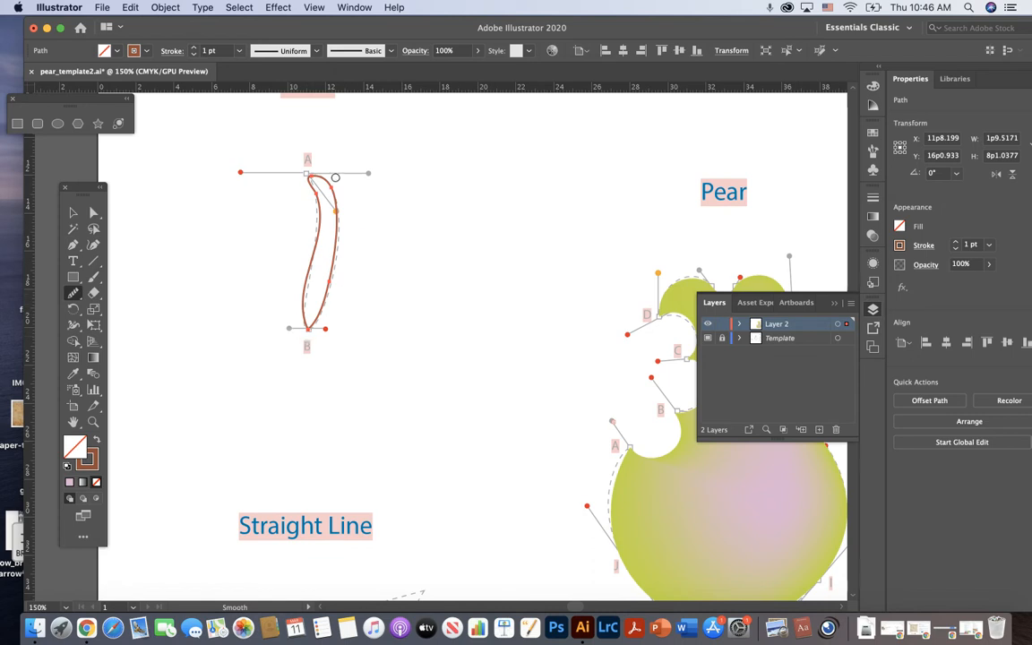
- Fill the traced stem with the same brown swatch as its outline
left_click(73, 214)
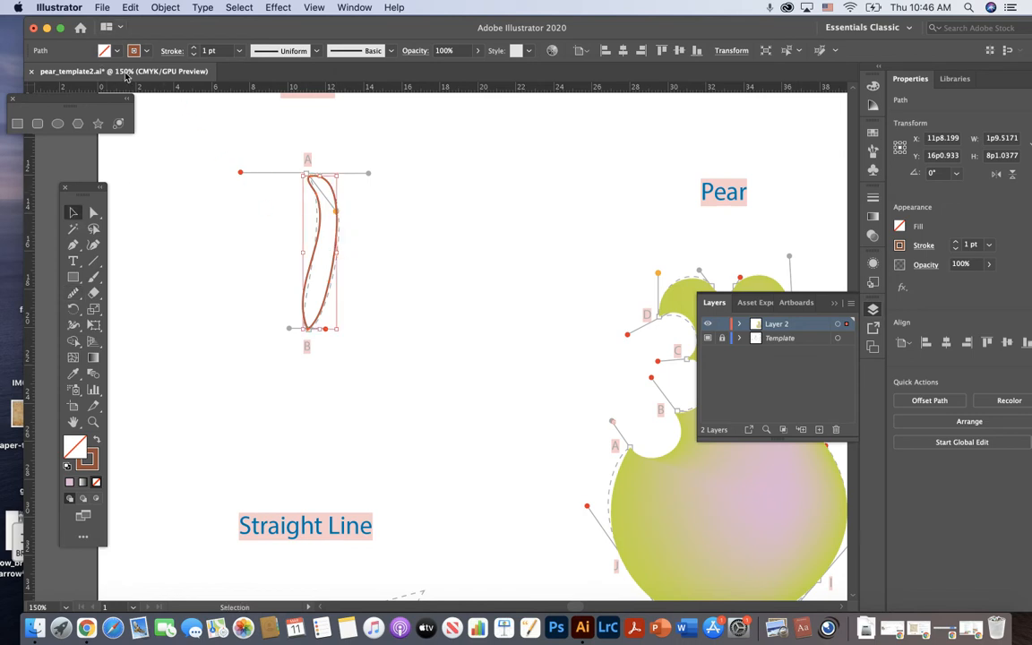
left_click(109, 52)
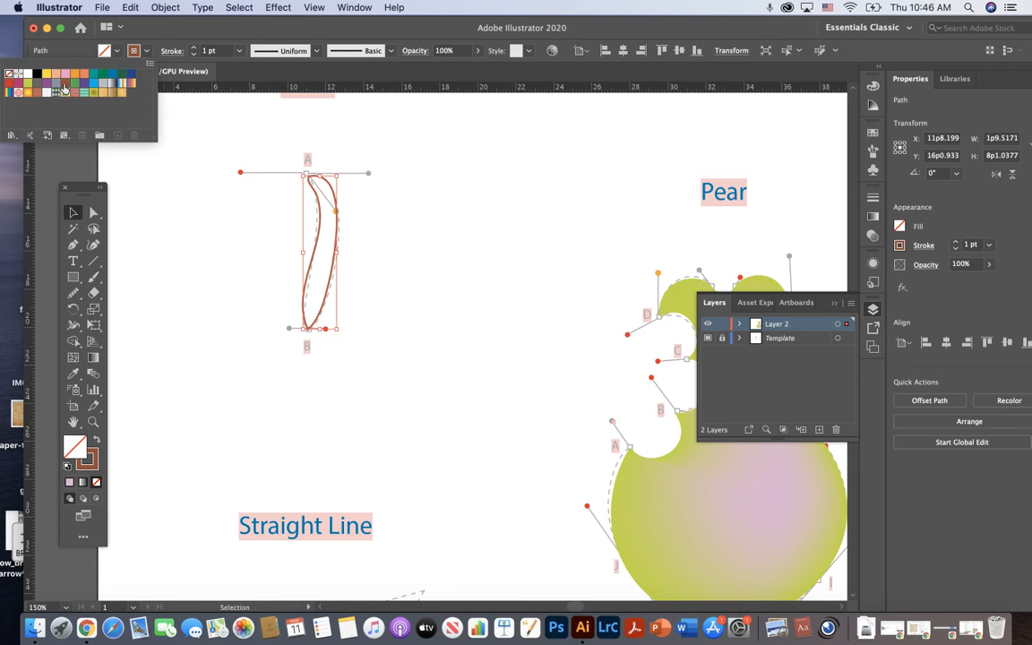
left_click(65, 87)
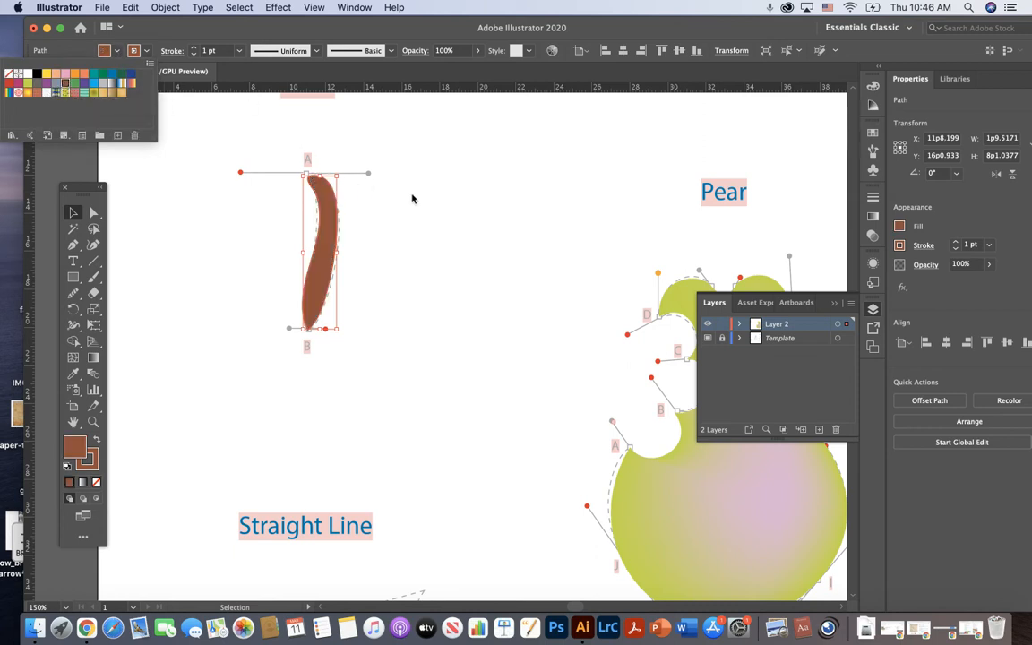
key("Escape")
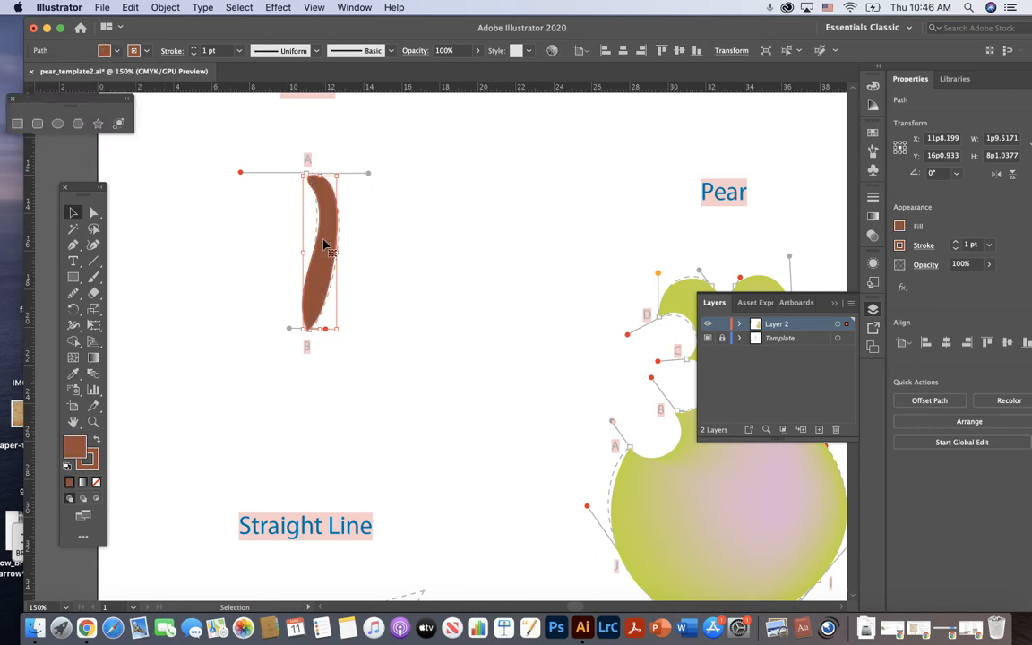
- Move the brown stem onto the top of the pear and scale it down to about 0p10.8 wide and 4p0.5 high
left_click_drag(319, 272, 729, 230)
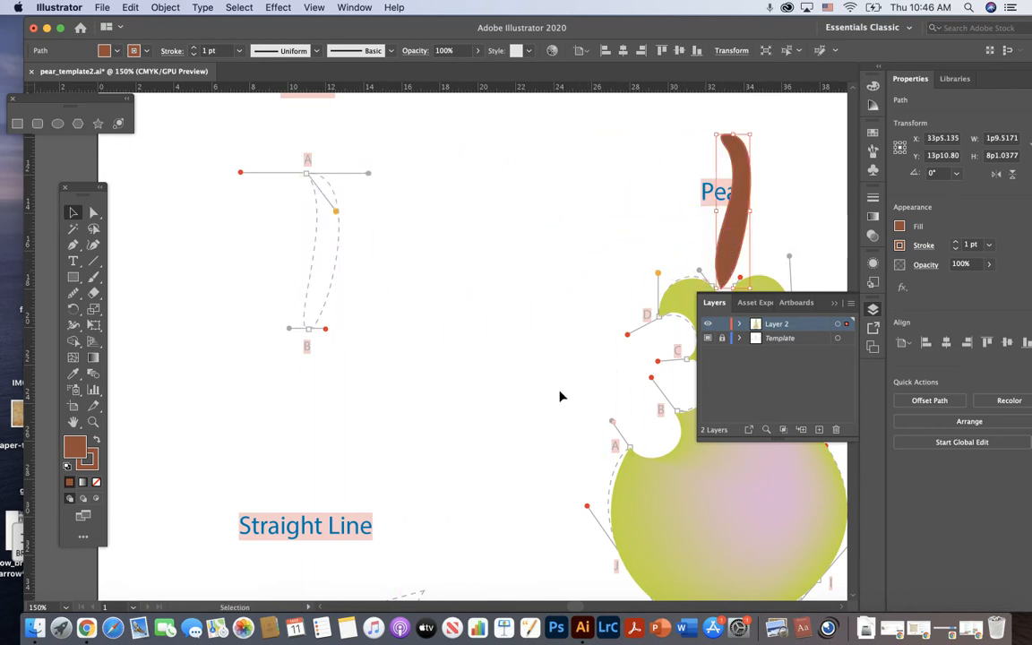
left_click_drag(576, 607, 585, 607)
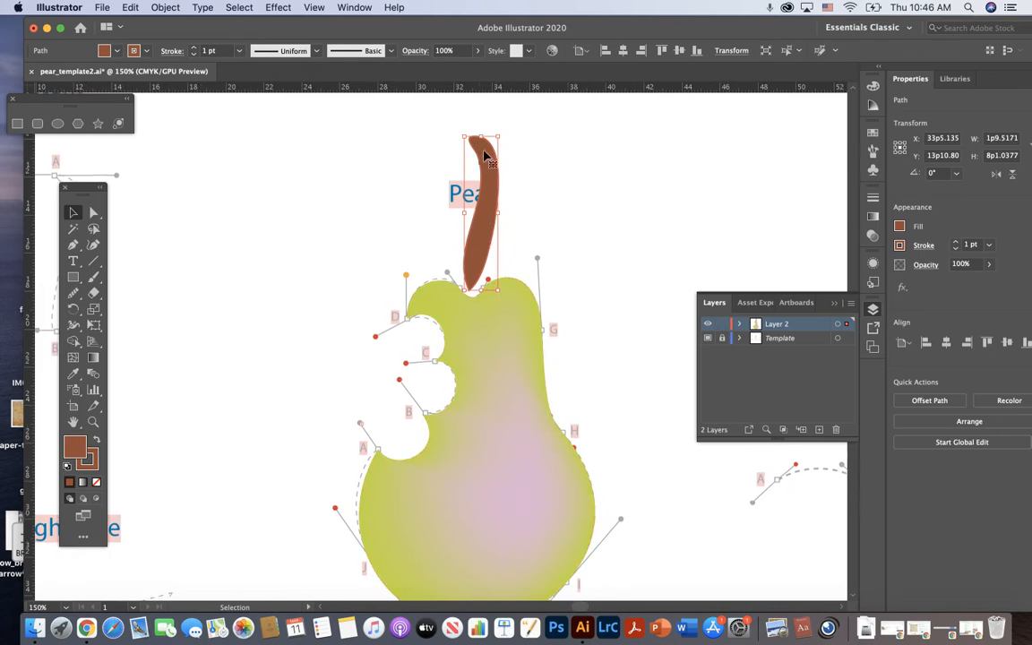
left_click_drag(498, 136, 482, 213)
left_click_drag(474, 273, 482, 277)
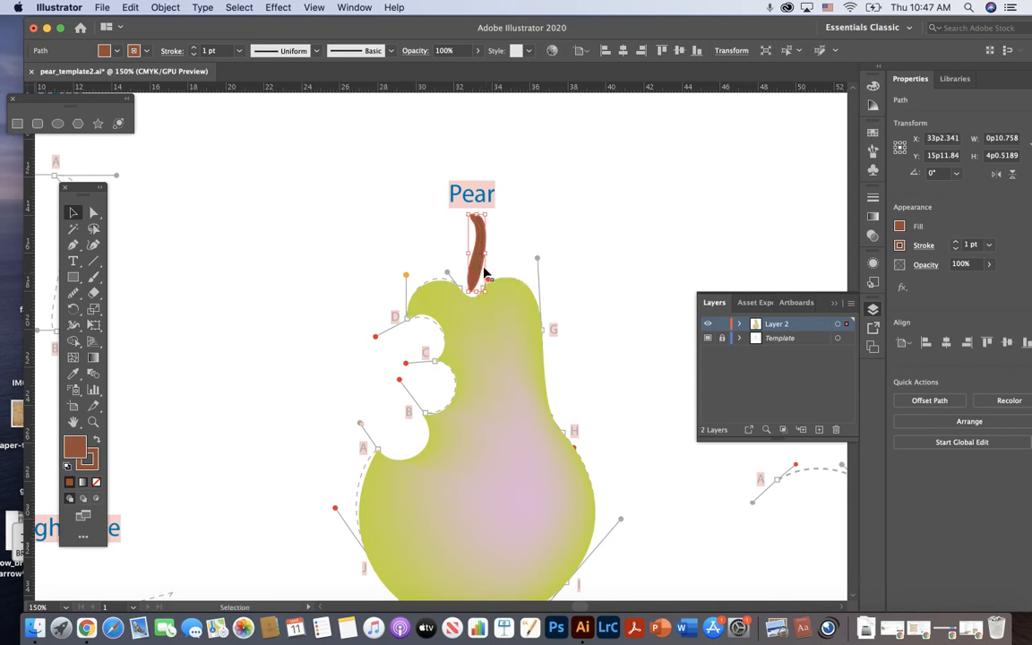
- Nudge the stem down into the notch at the pear's top and deselect it
key("Down")
key("Down")
key("Down")
key("Down")
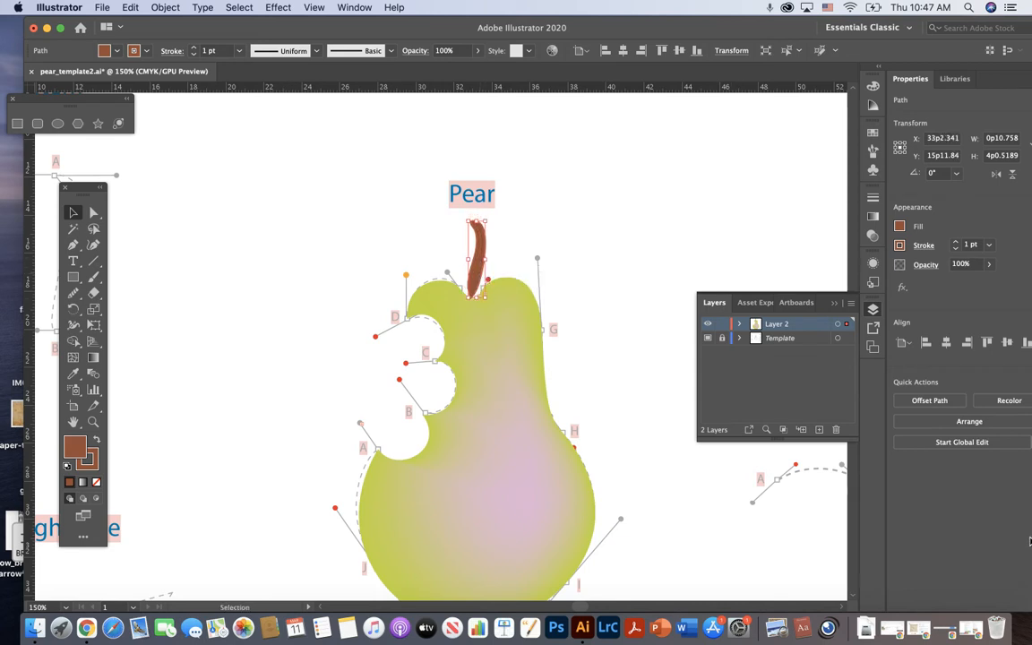
left_click(600, 212)
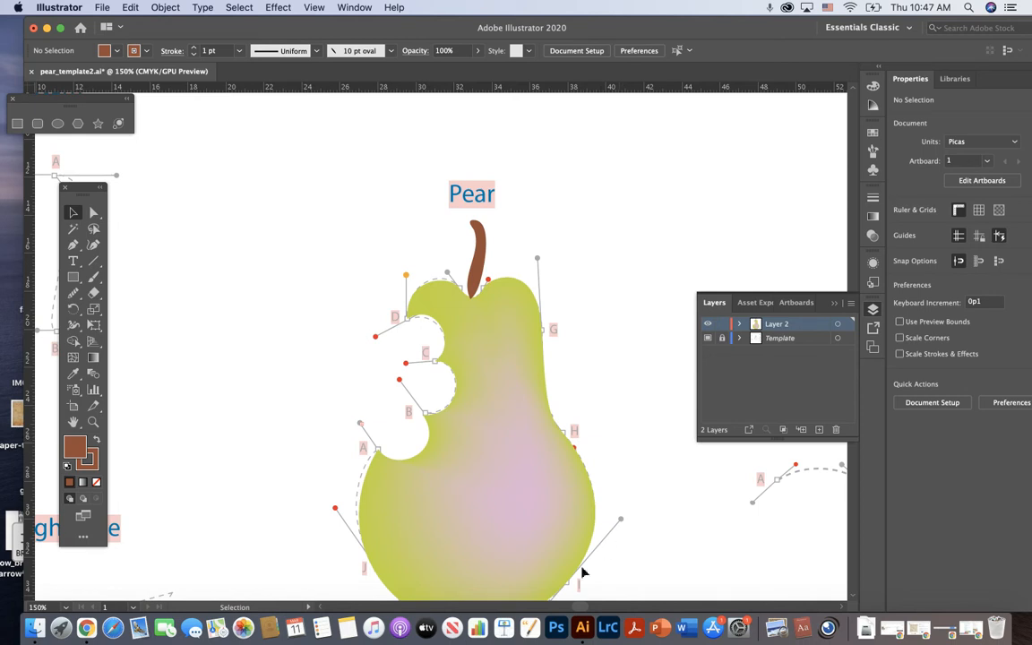
- Switch to the Pen tool at the Leaf step 1 template curve
left_click_drag(582, 608, 593, 610)
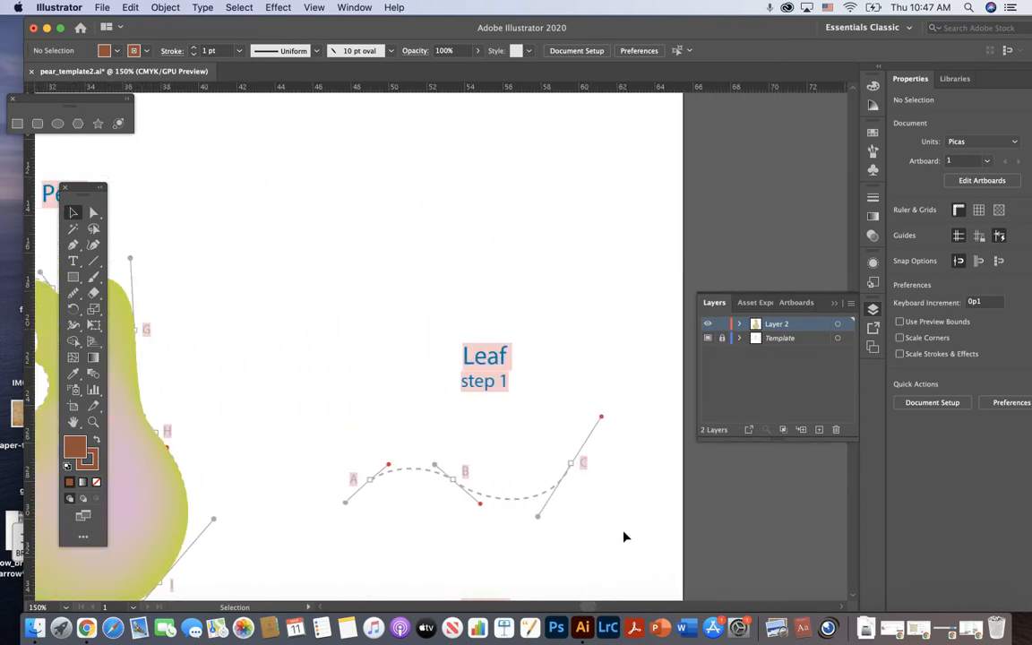
scroll(626, 537, "down", 5)
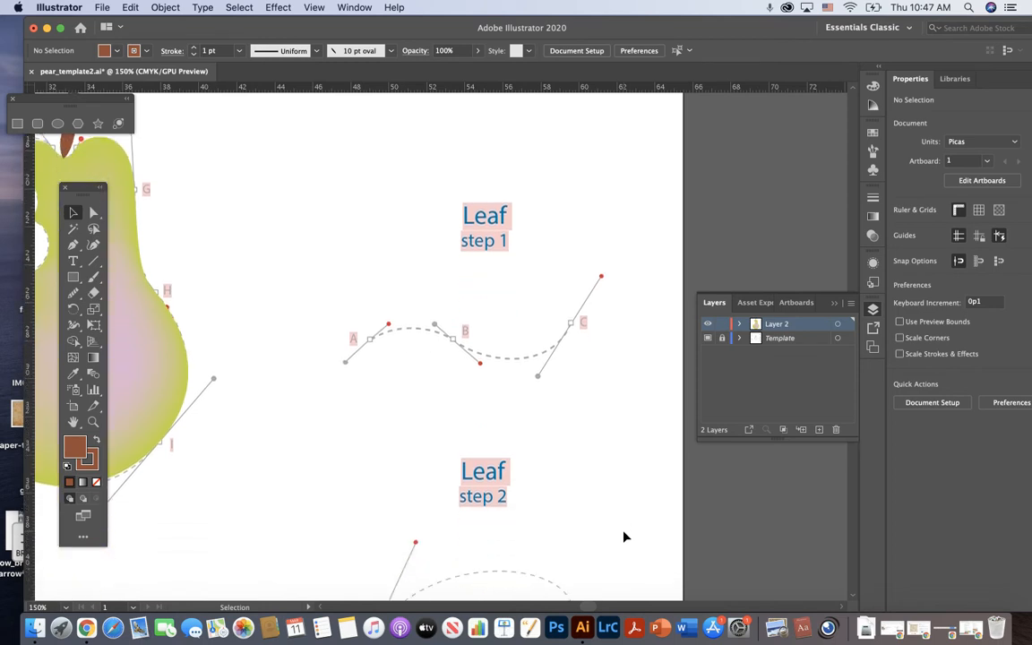
scroll(626, 537, "down", 3)
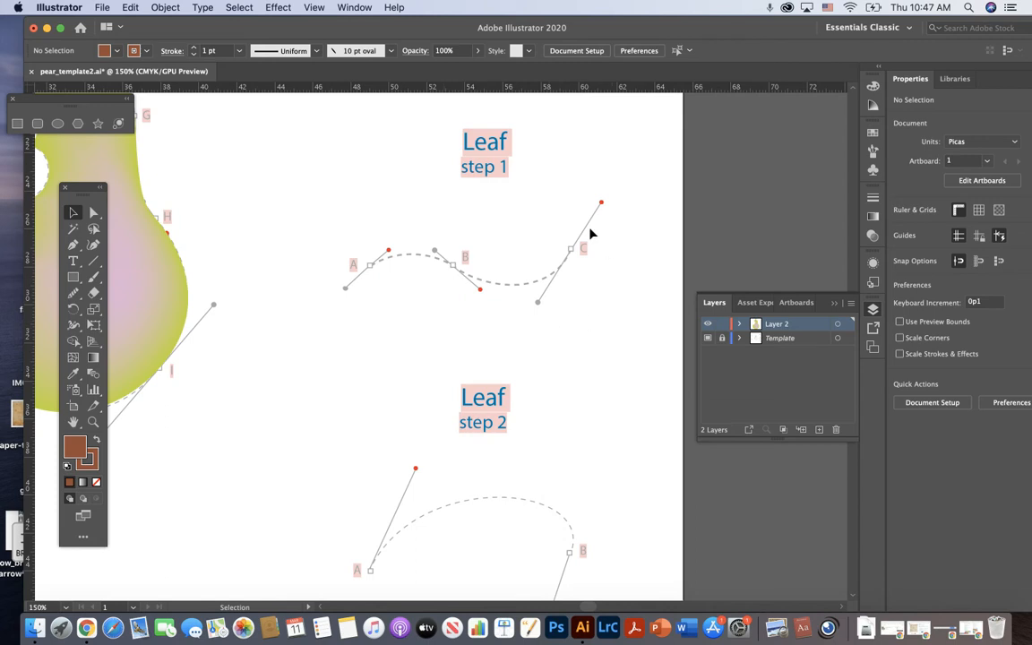
left_click(74, 245)
left_click(73, 212)
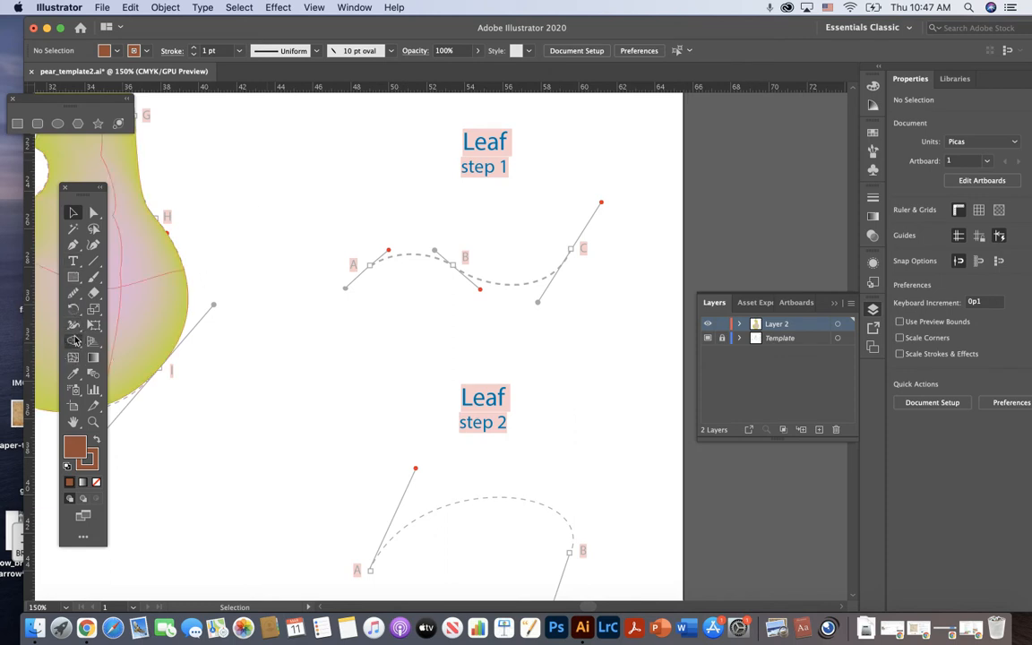
left_click(74, 293)
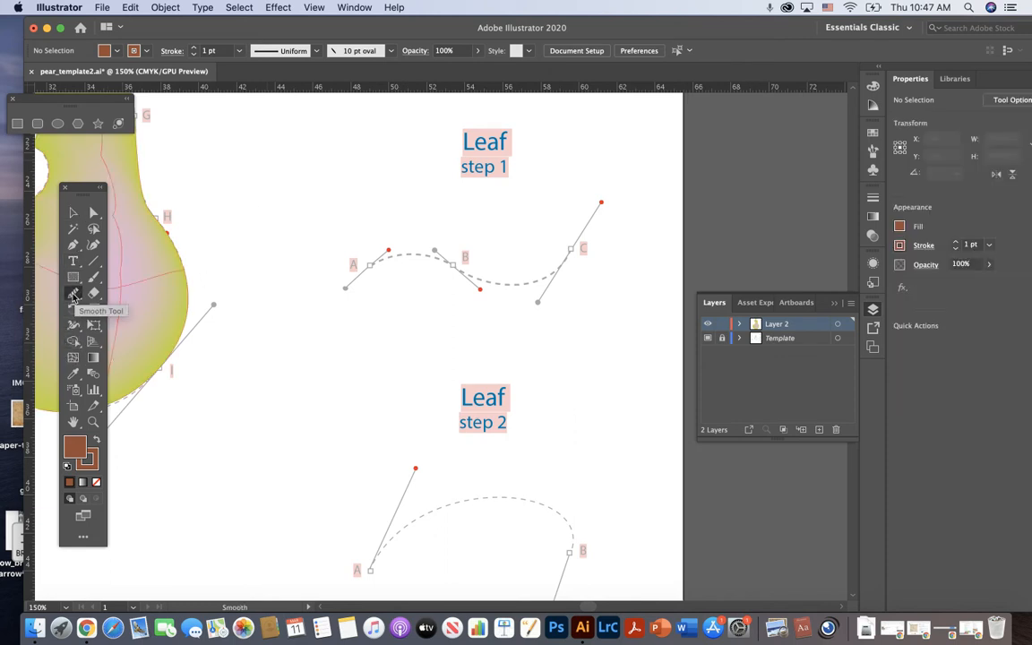
left_click_drag(74, 297, 73, 295)
left_click(72, 245)
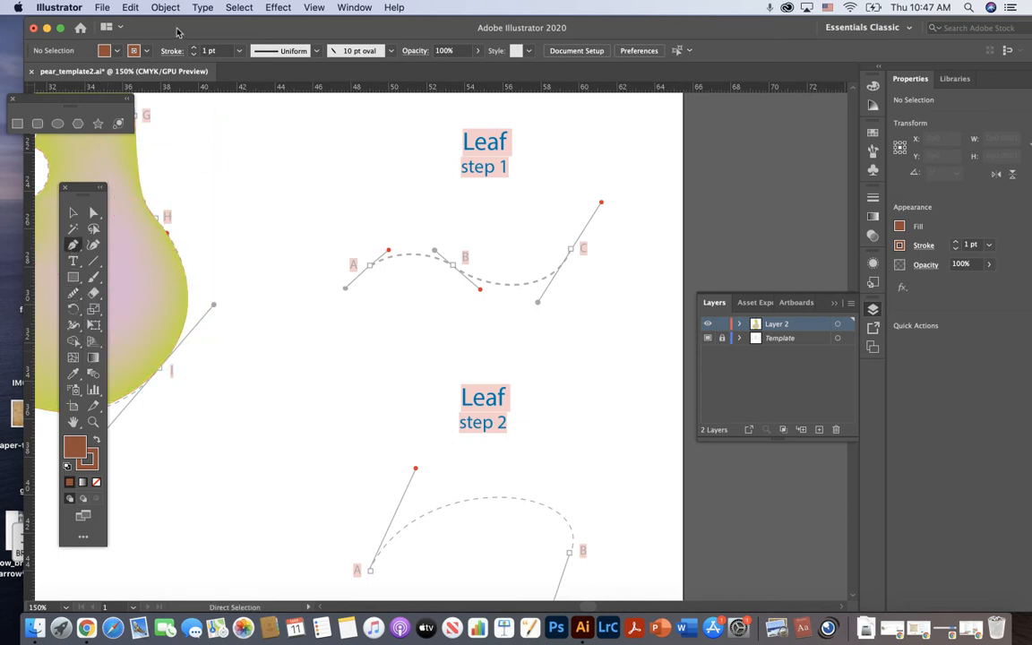
- Set the fill to None and the stroke to a dark green swatch for the leaf curve
left_click(108, 50)
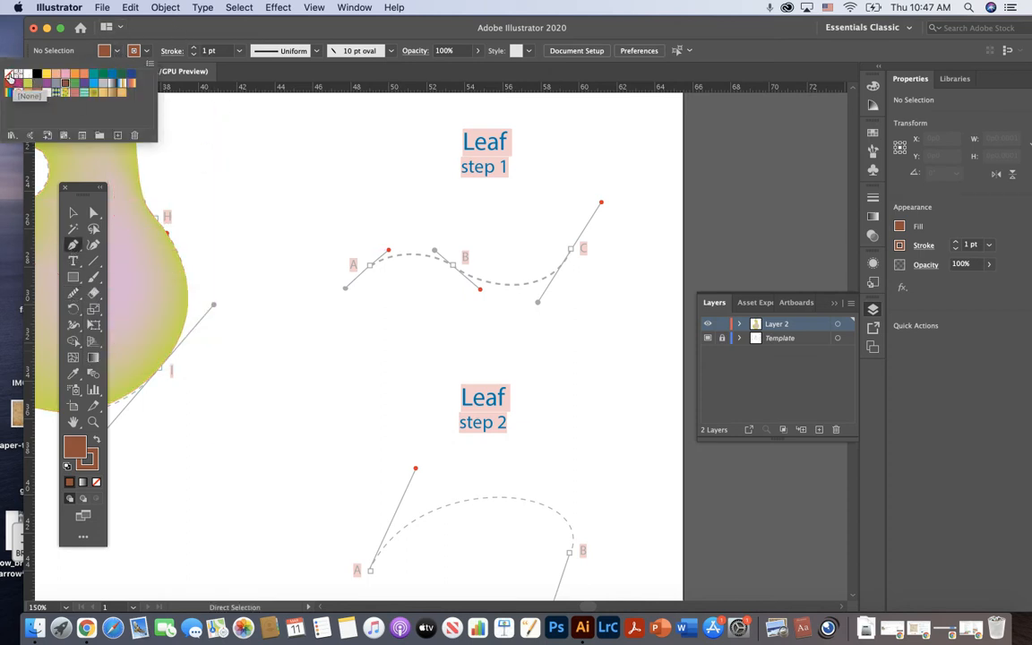
left_click(9, 77)
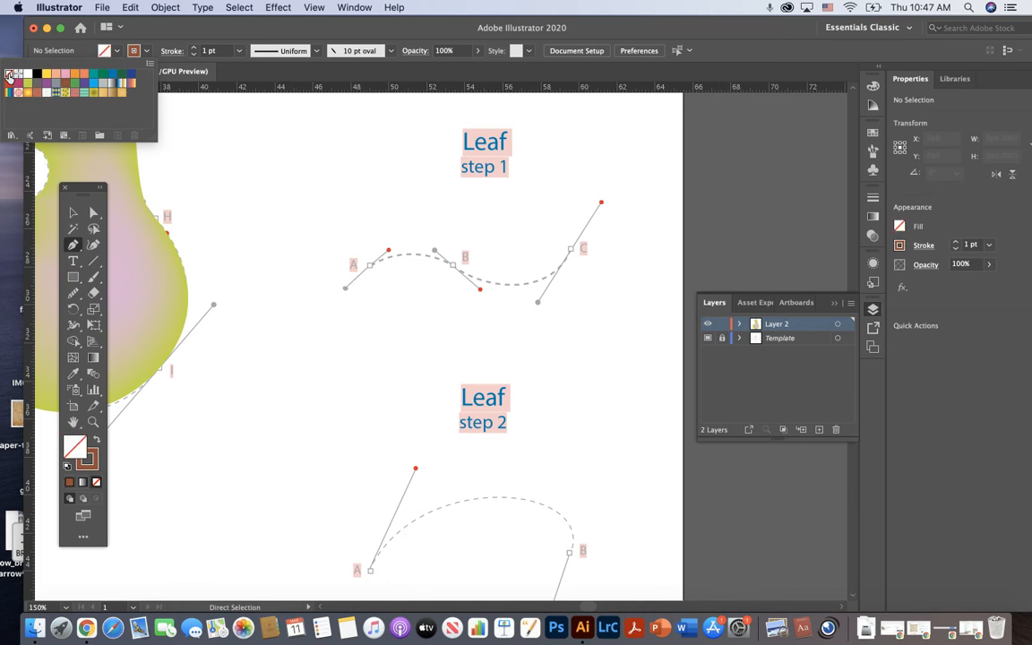
left_click(149, 52)
left_click(122, 78)
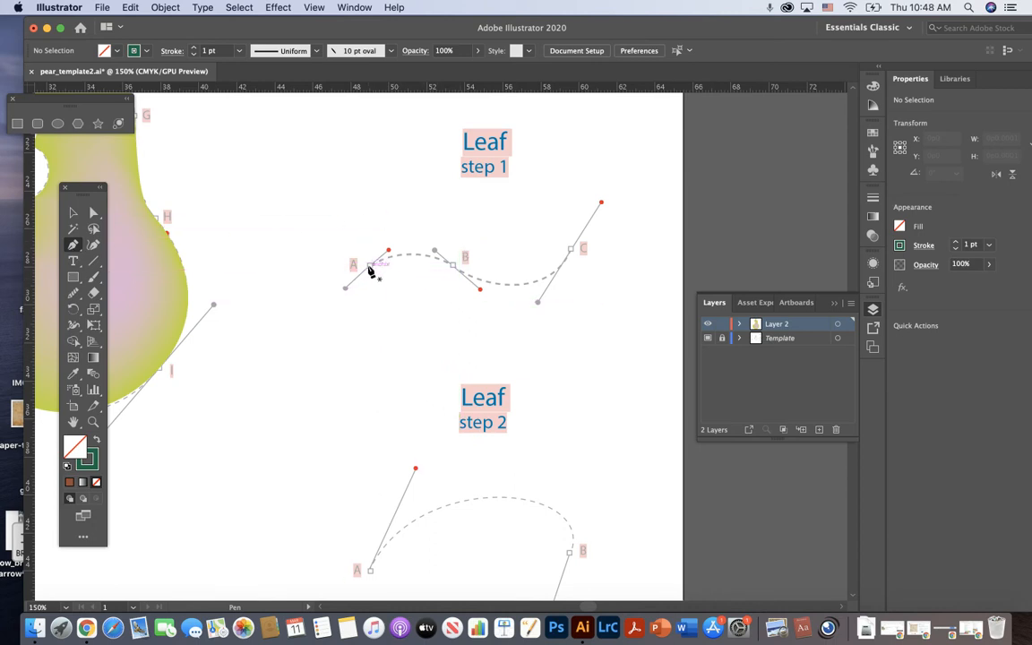
- Trace the leaf with curved points at A, B and C of the Leaf step 1 template, closing at A with an arched upper edge
left_click_drag(370, 268, 389, 257)
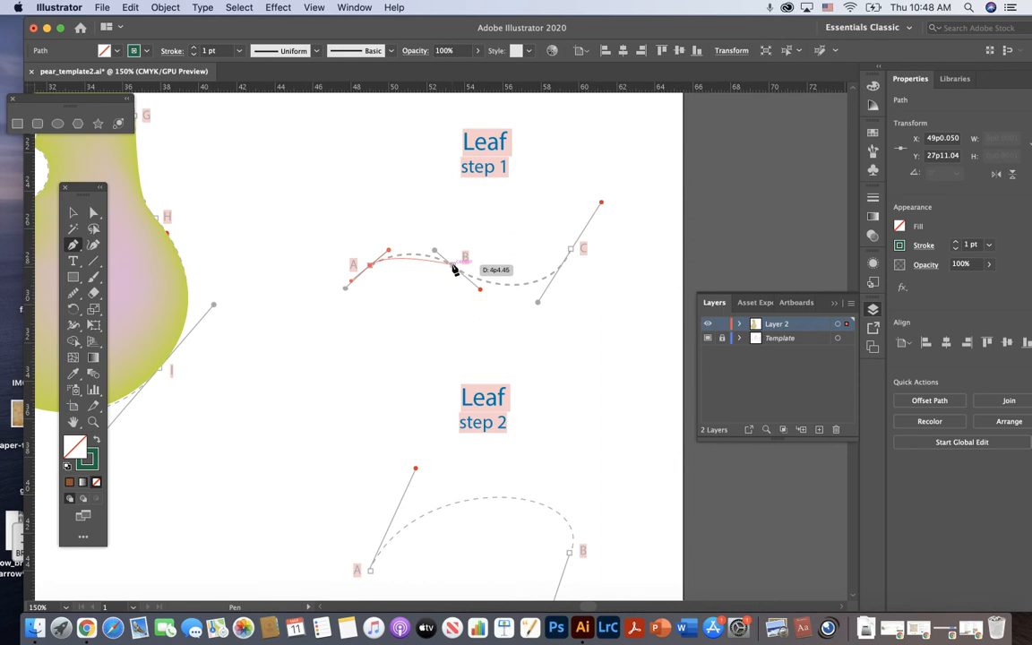
left_click_drag(455, 269, 484, 297)
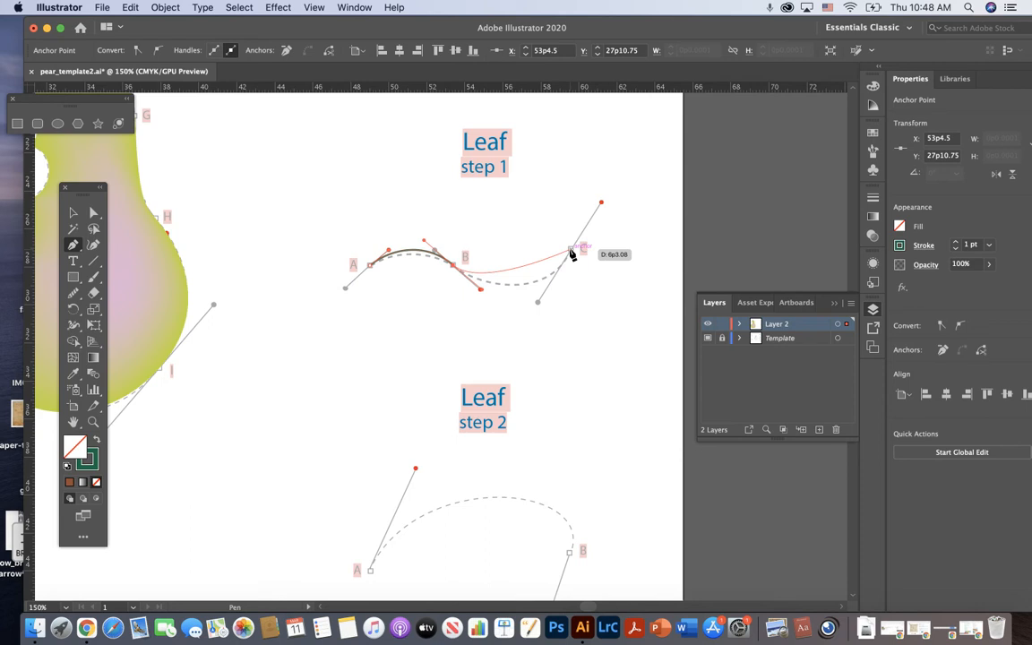
left_click_drag(571, 254, 602, 205)
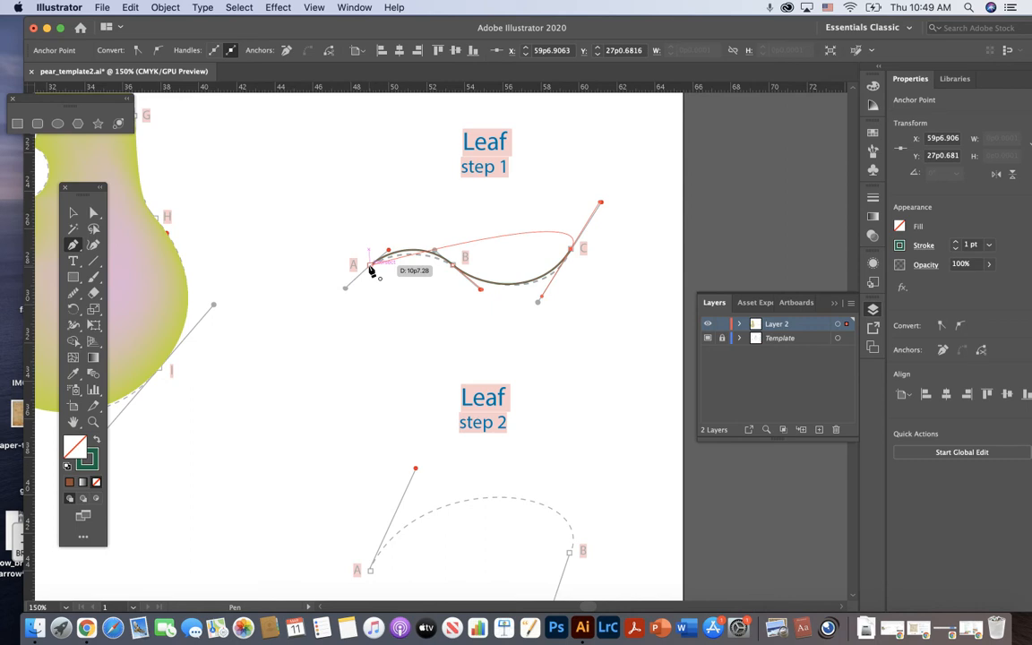
left_click_drag(371, 272, 299, 401)
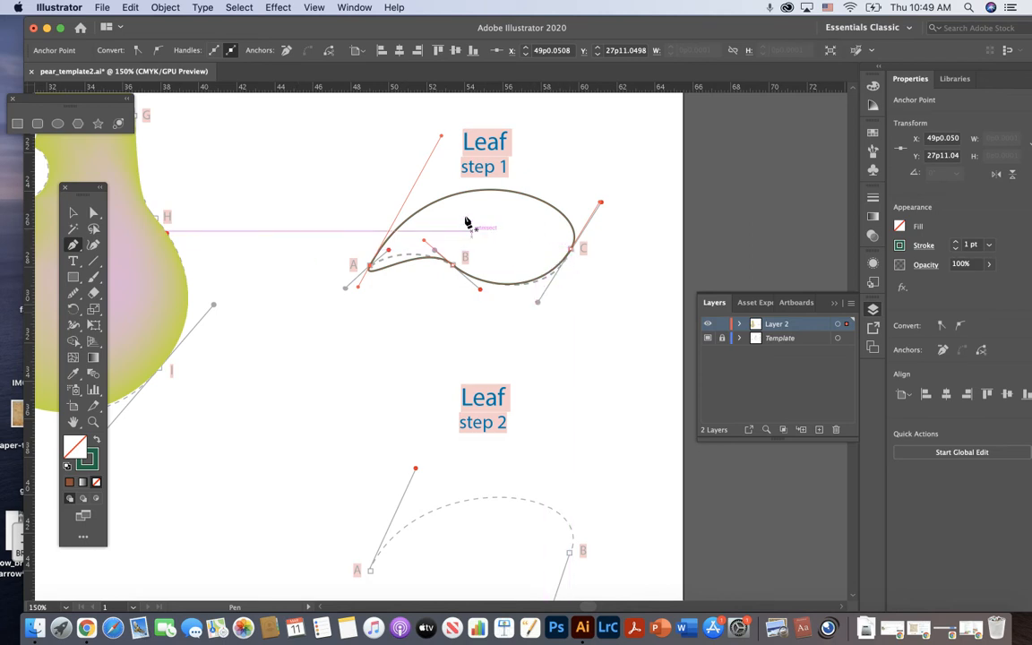
- Fill the closed leaf shape with the same dark green swatch as its stroke
left_click(74, 212)
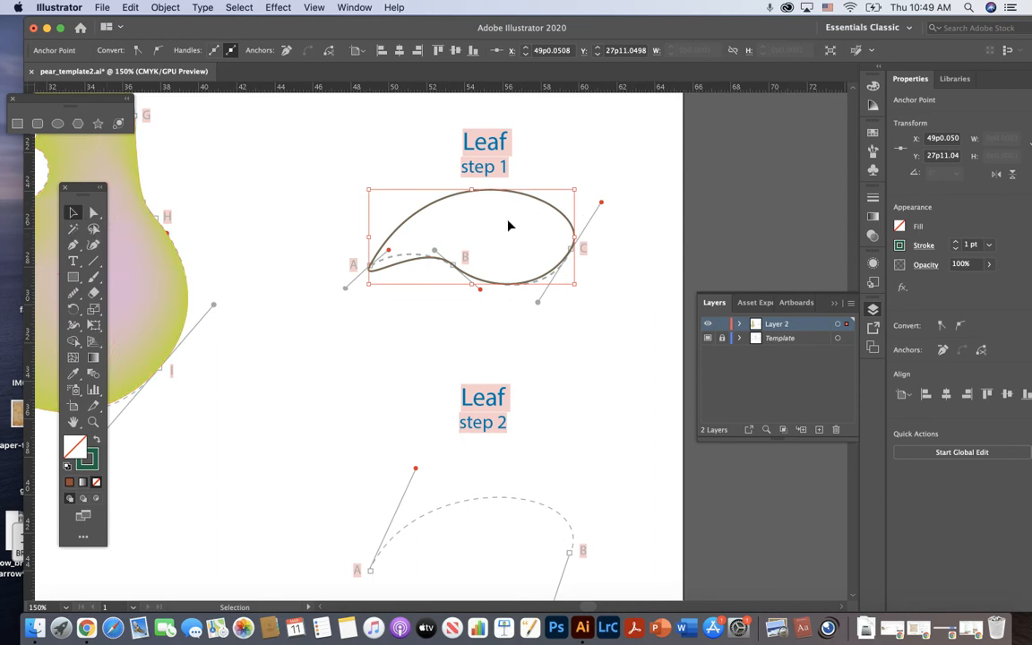
left_click(482, 192)
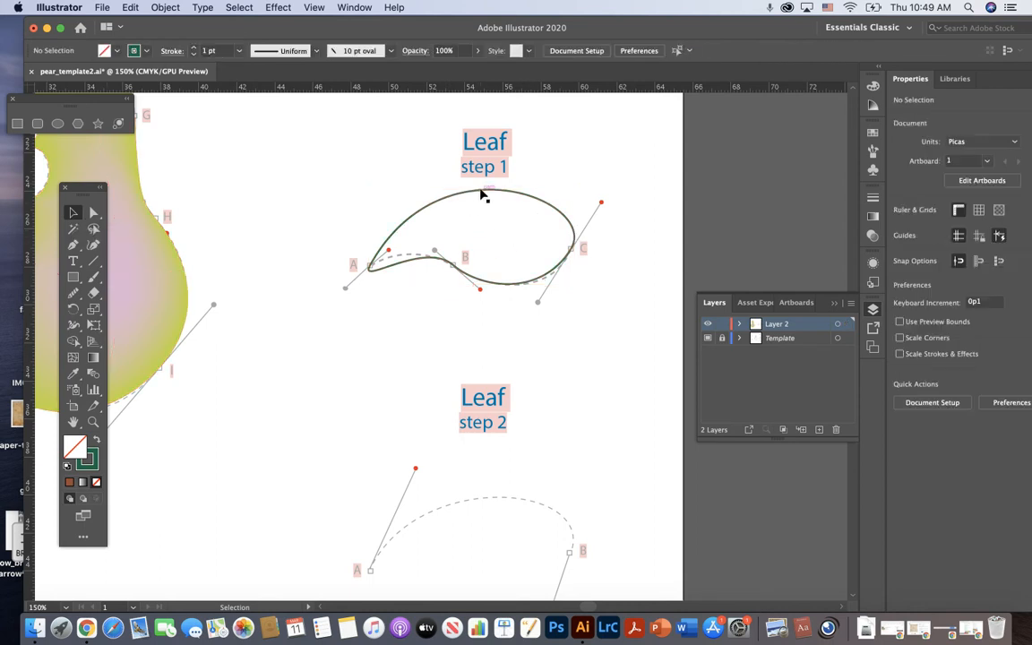
left_click(116, 51)
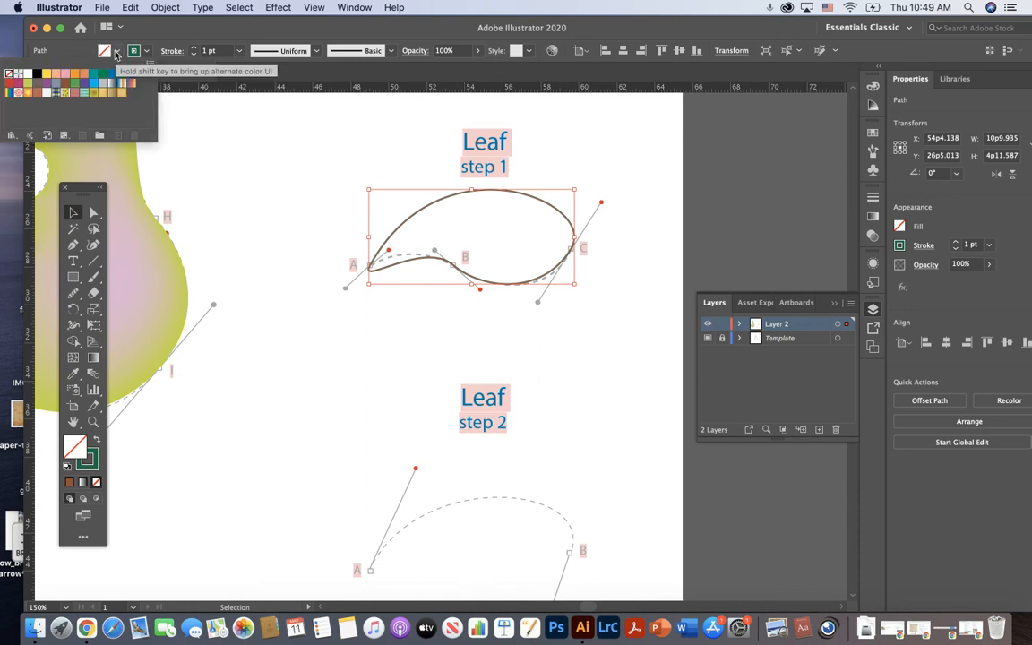
left_click(105, 81)
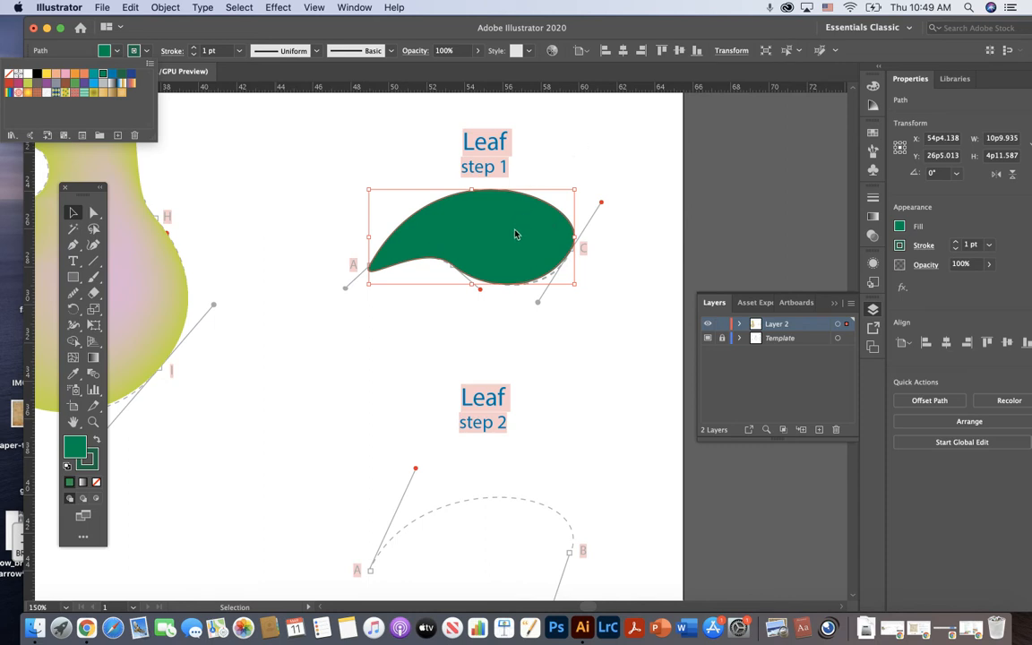
- Move the green leaf beside the pear's stem and scale it down to about 4p1.9 wide and 1p10.9 high
left_click(463, 206)
left_click_drag(476, 235, 260, 147)
scroll(361, 366, "up", 3)
scroll(361, 366, "up", 2)
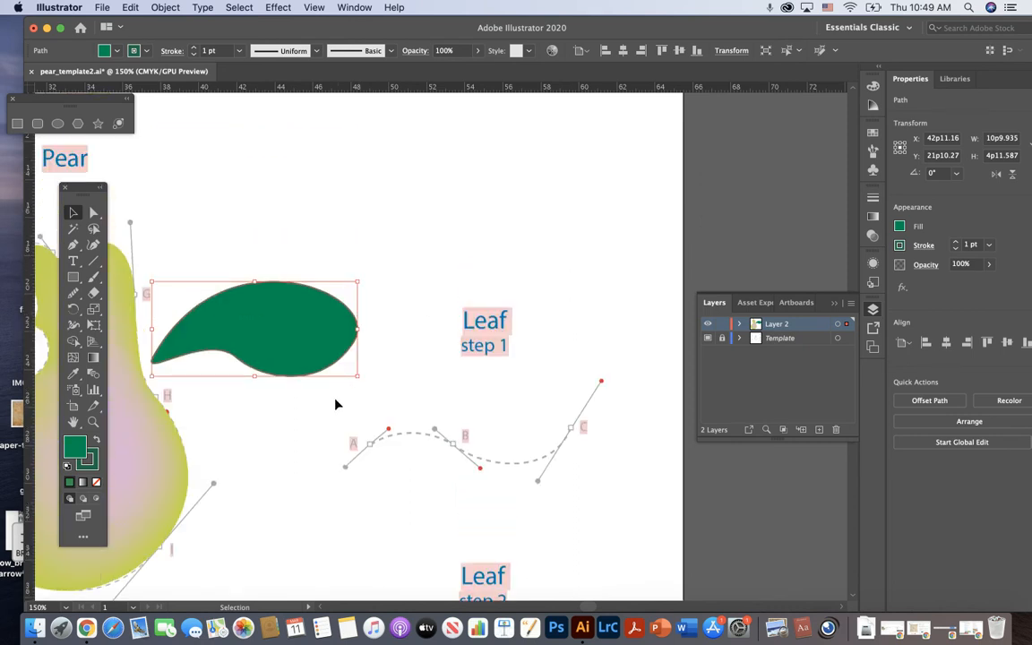
scroll(530, 548, "left", 10)
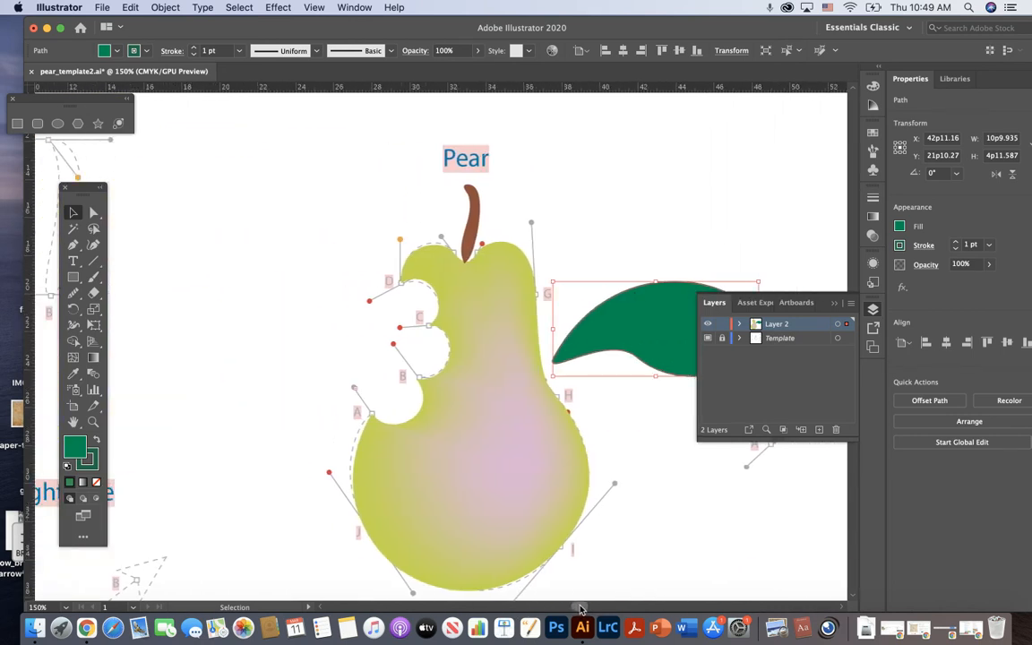
scroll(537, 551, "right", 2)
left_click_drag(619, 340, 552, 207)
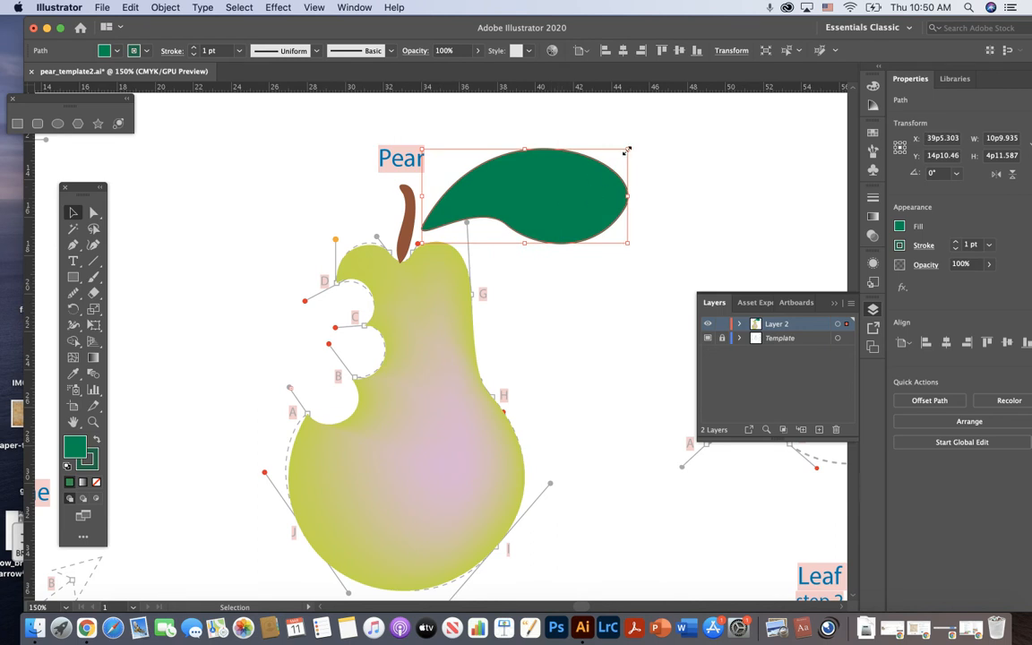
left_click_drag(627, 150, 473, 223)
left_click(555, 208)
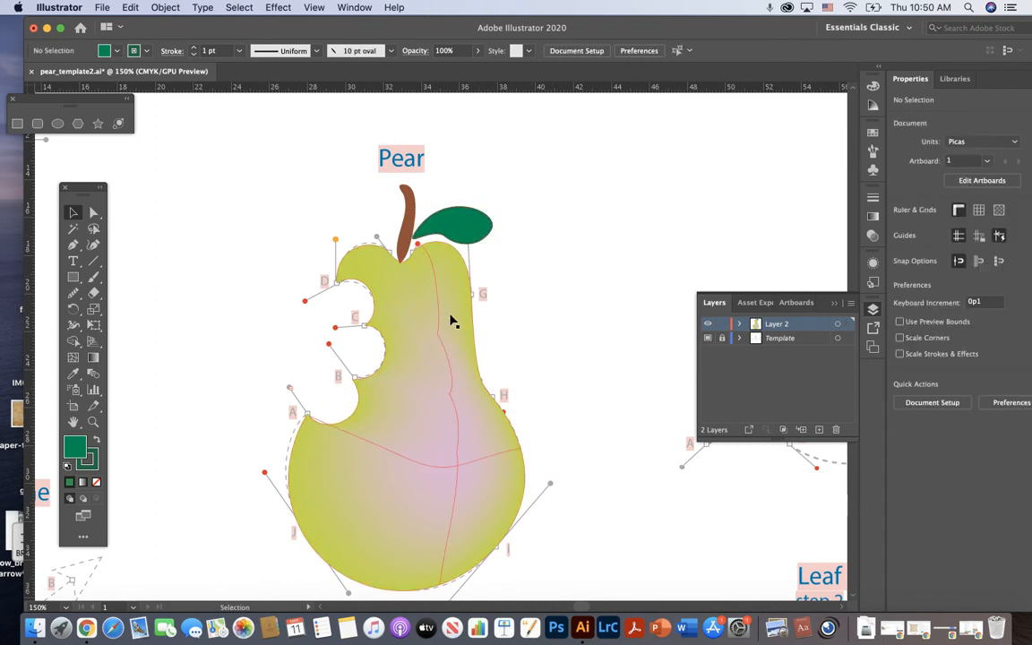
- Add a gradient mesh point inside the wider outer half of the leaf with the Mesh tool
left_click(445, 218)
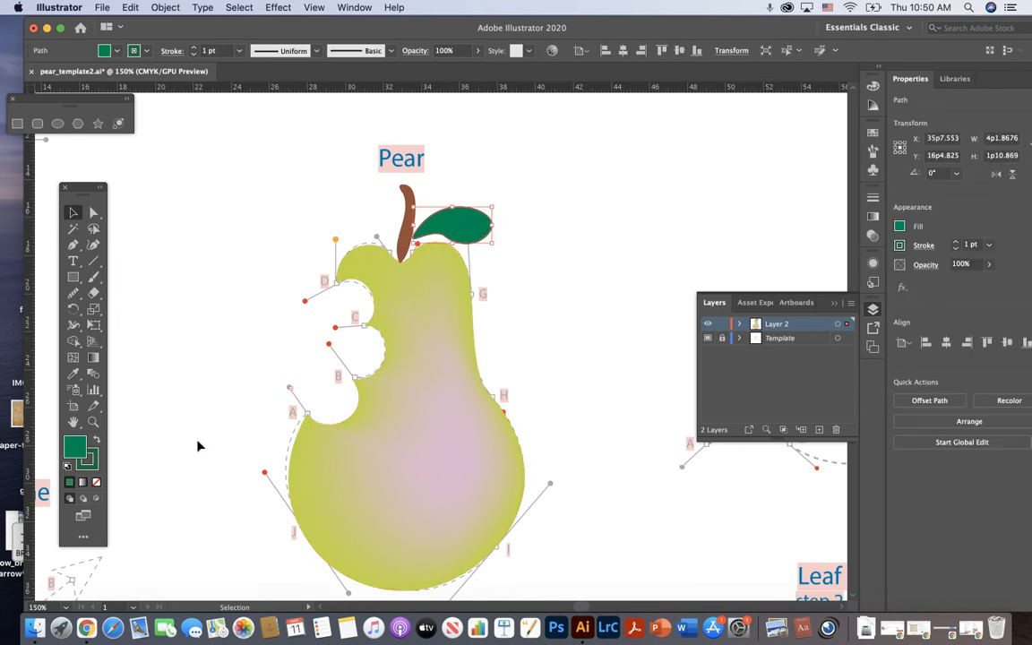
left_click(72, 360)
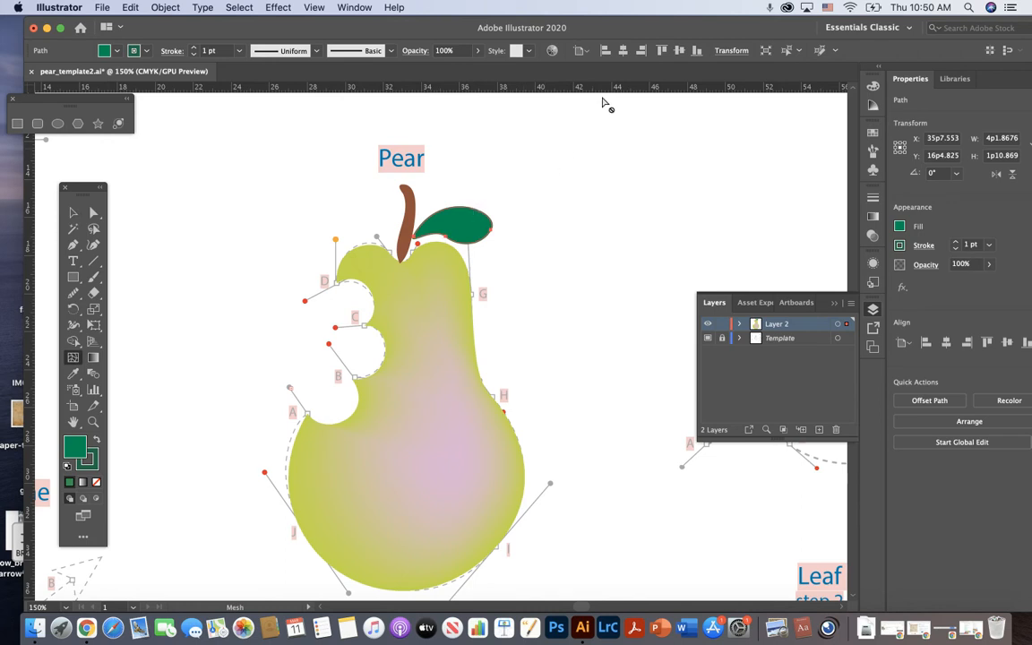
left_click(473, 227)
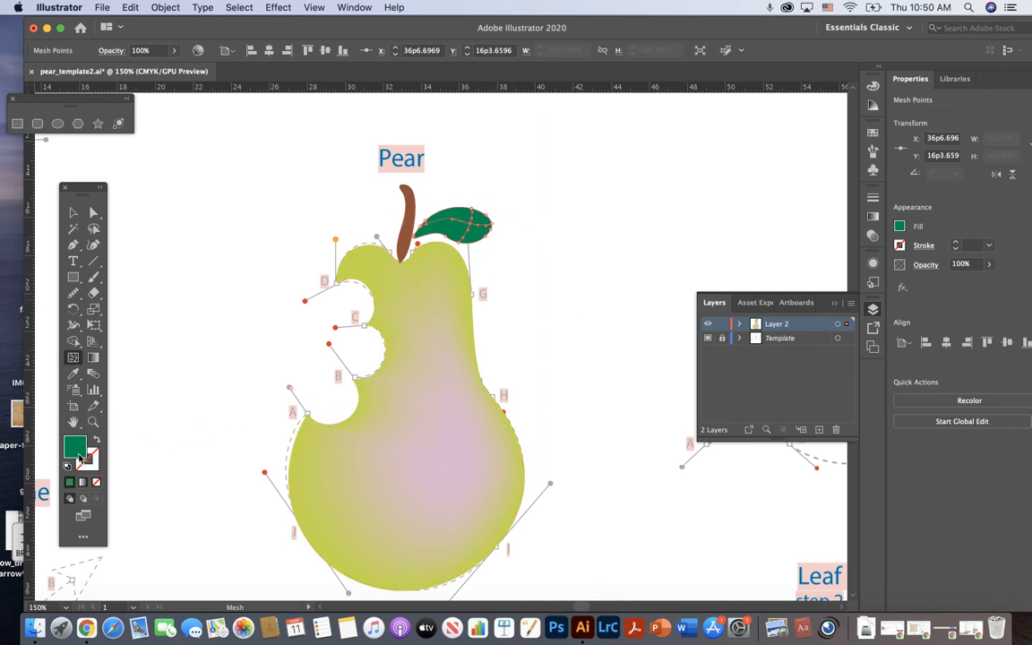
- Color the leaf's inner mesh point light green 18ED82 and deselect the leaf
left_click(92, 211)
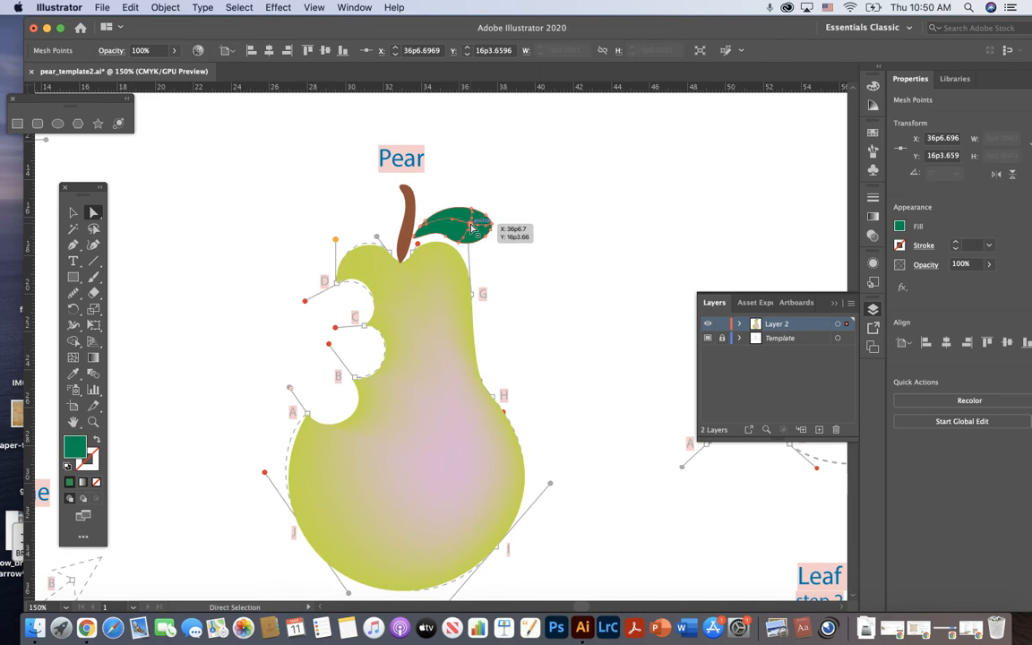
double_click(75, 448)
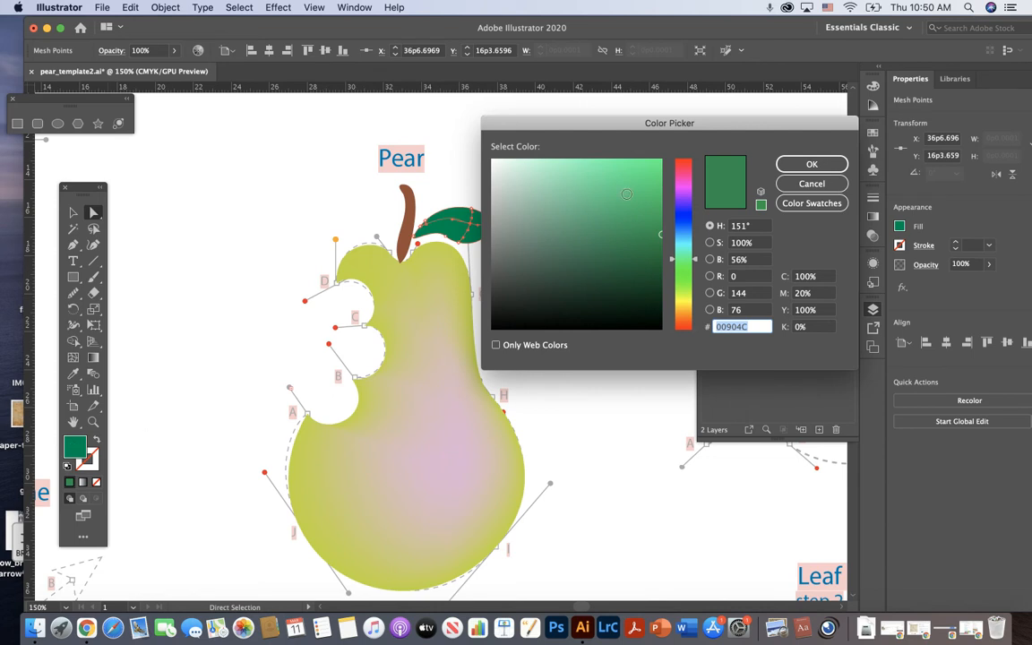
left_click(645, 170)
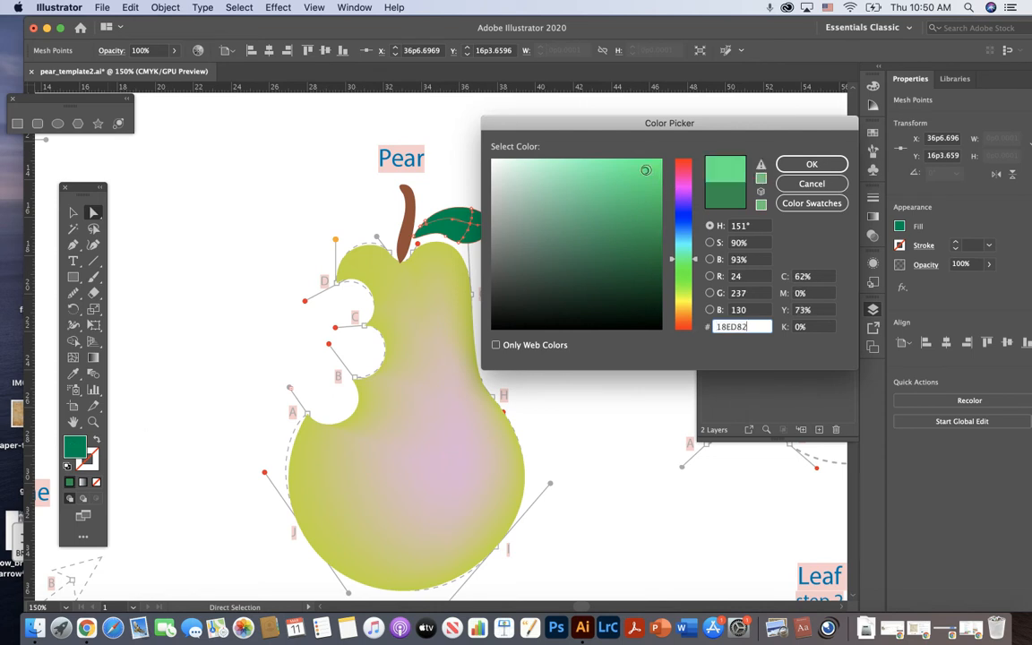
left_click(812, 164)
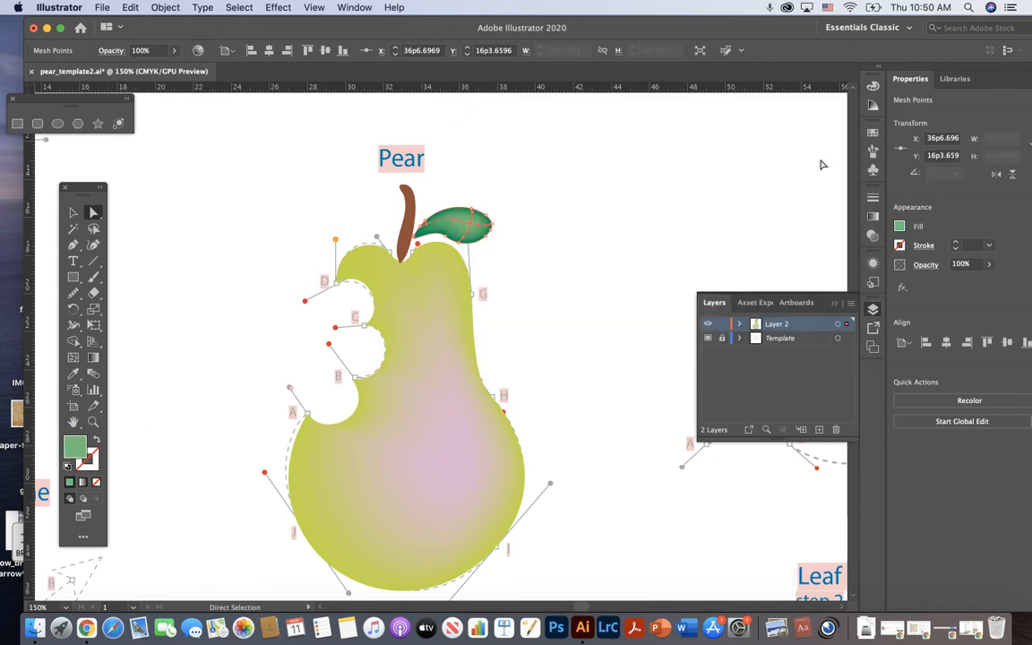
left_click(74, 214)
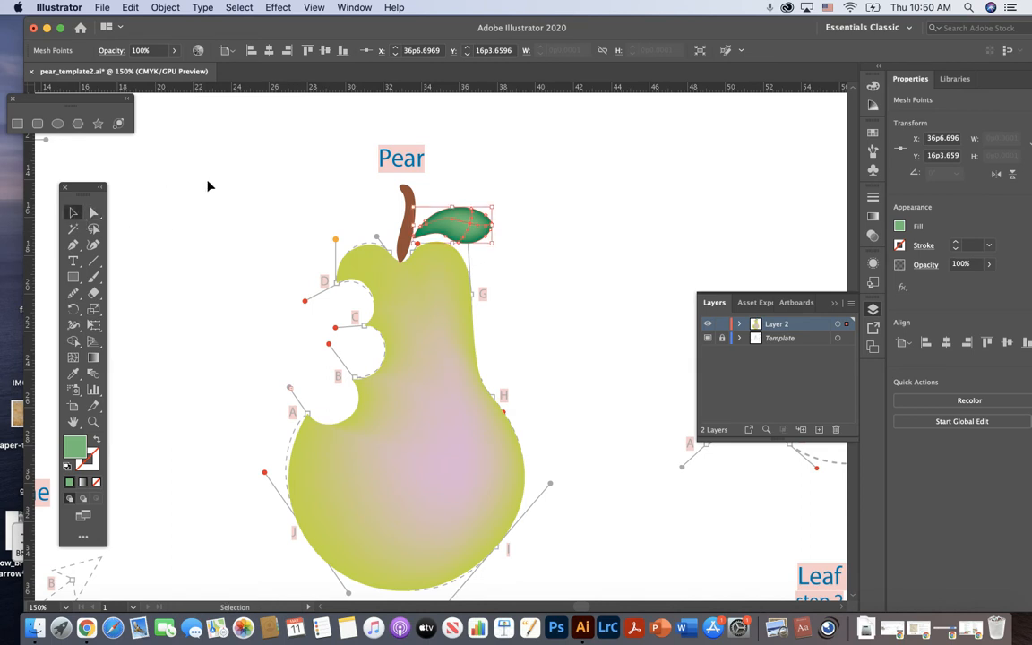
left_click(207, 184)
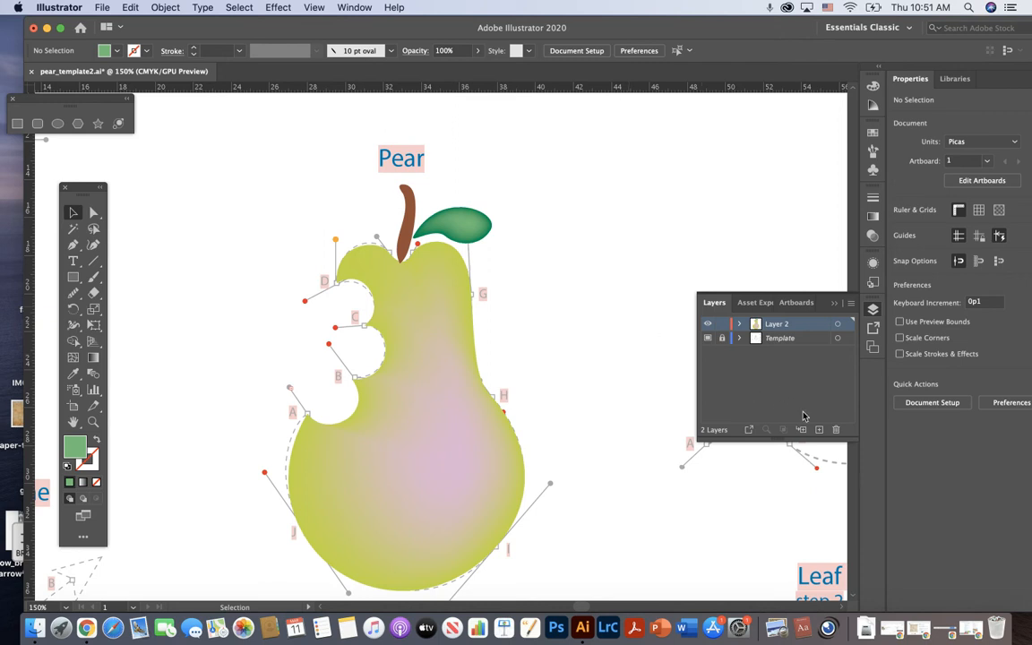
- Hide the Template layer so only the pear artwork is displayed
left_click(708, 339)
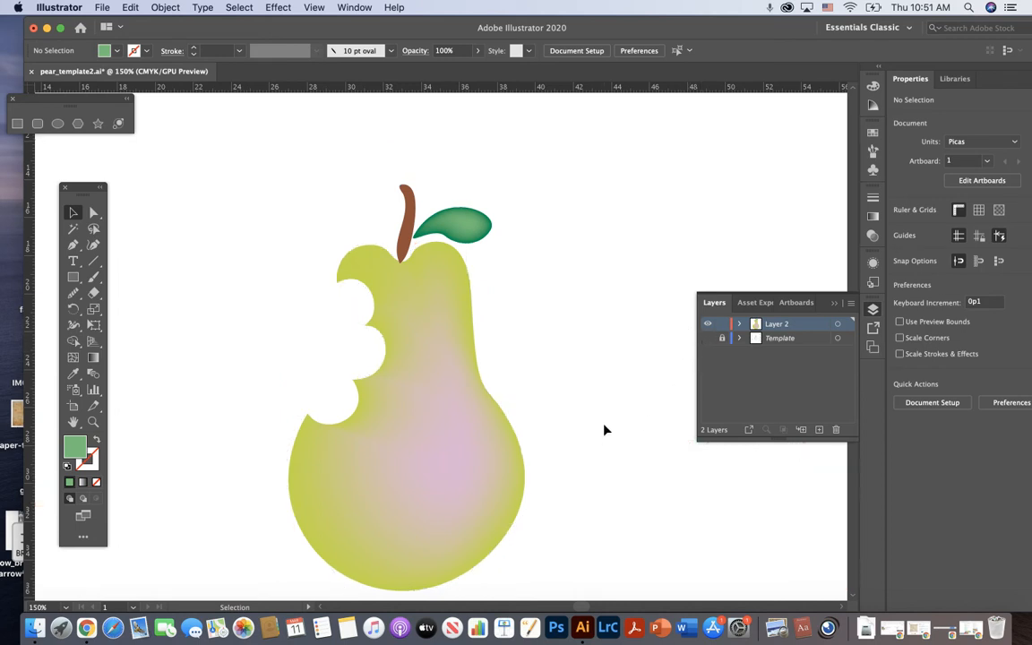
left_click(92, 422)
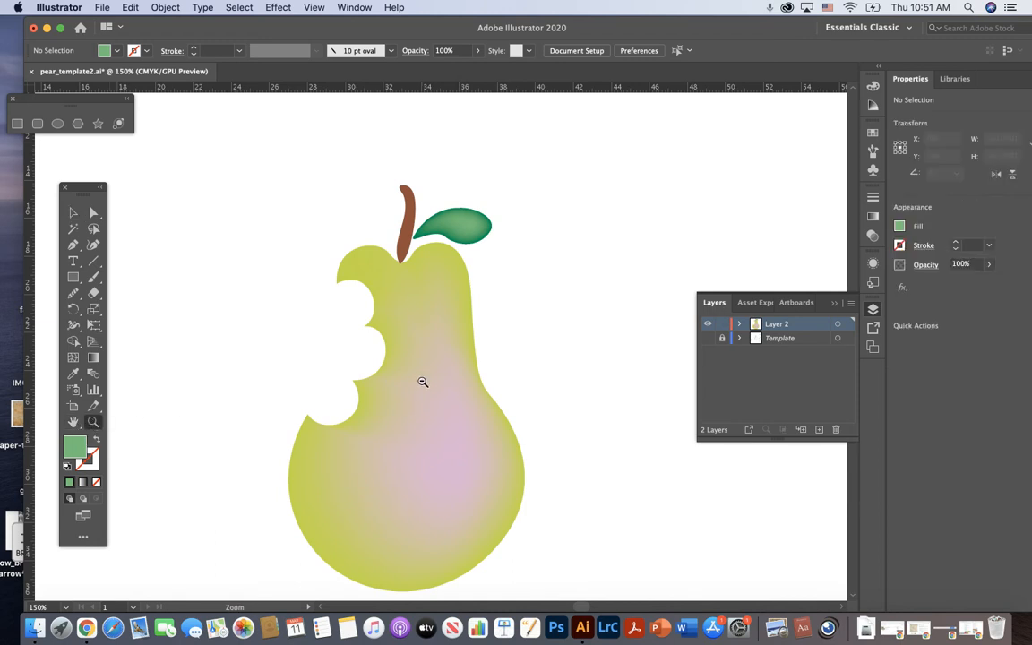
key("super+minus")
left_click(439, 372)
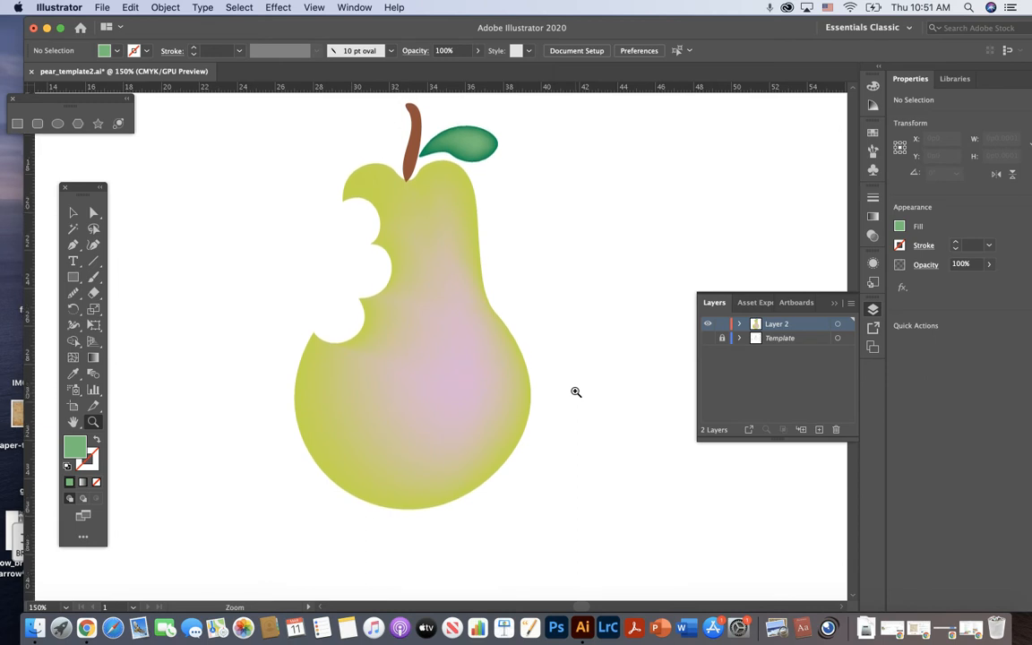
scroll(576, 391, "up", 3)
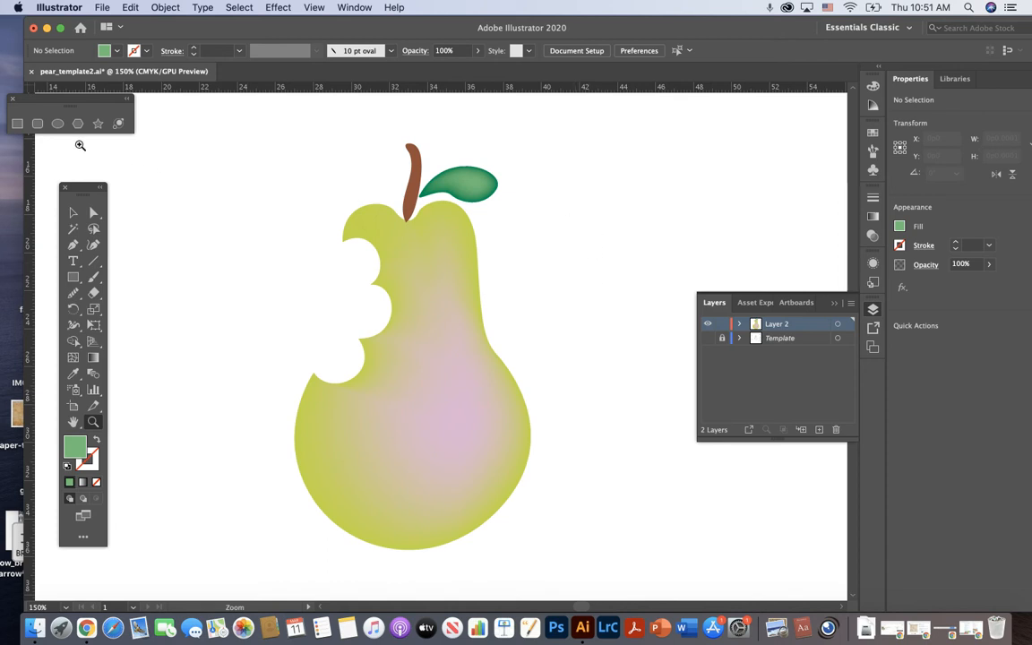
- Draw a white-filled, black-stroked ellipse about 4p1.6 wide and 5p6.1 high on the blank area right of the pear
left_click(58, 125)
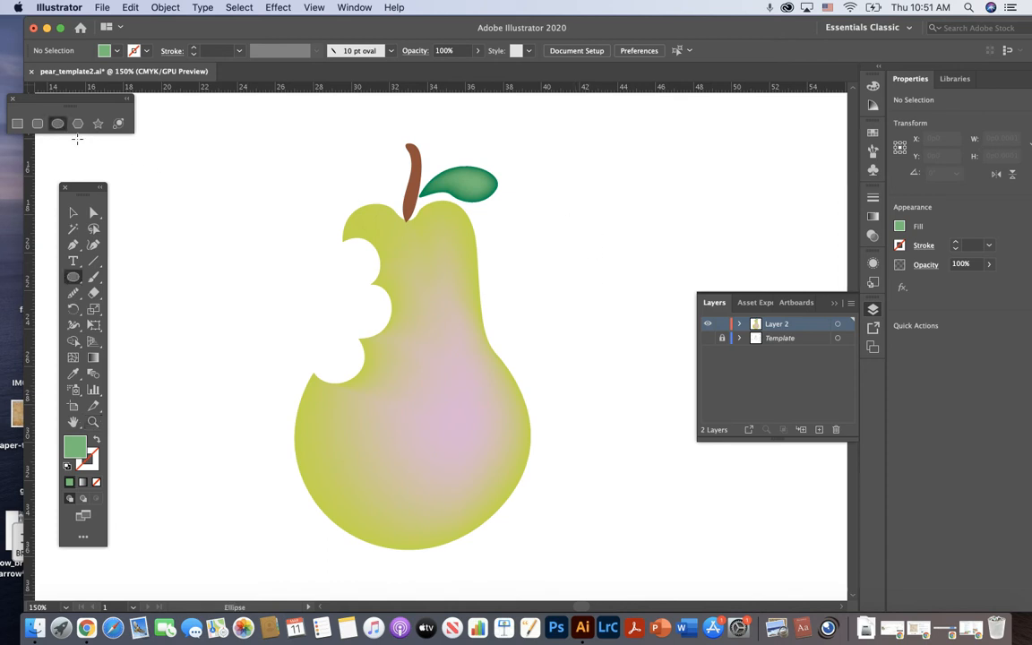
left_click(117, 56)
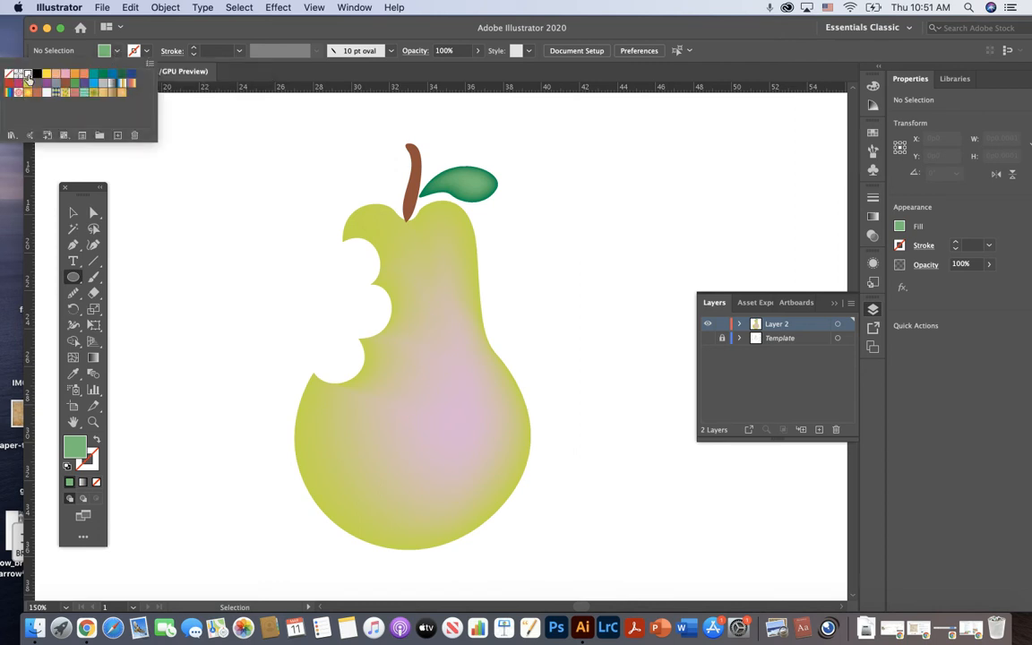
left_click(28, 74)
left_click(135, 52)
left_click(134, 51)
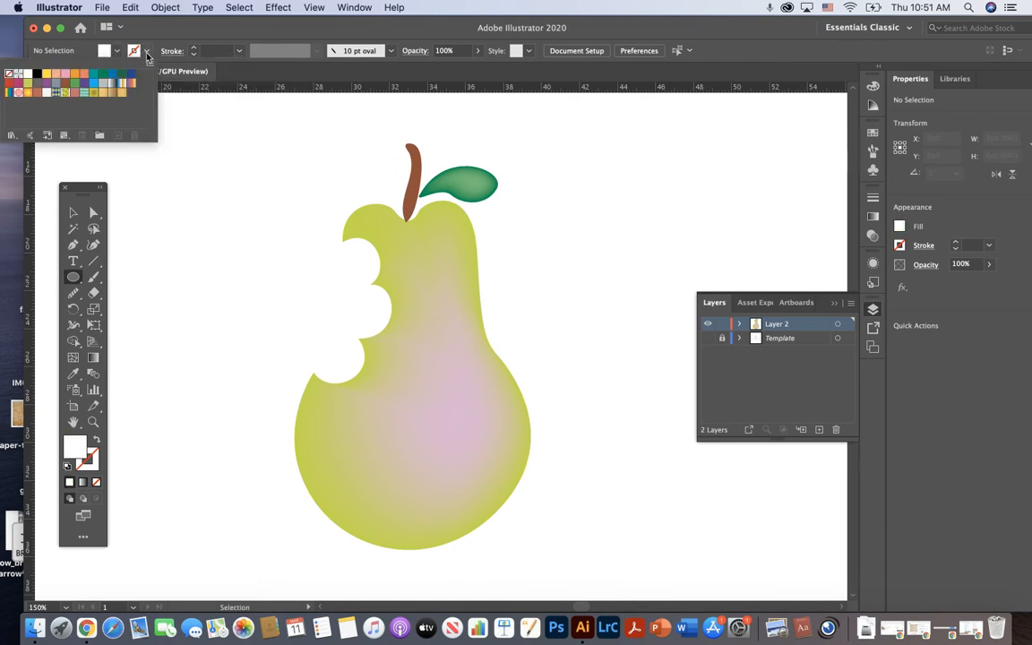
left_click(36, 75)
left_click(216, 36)
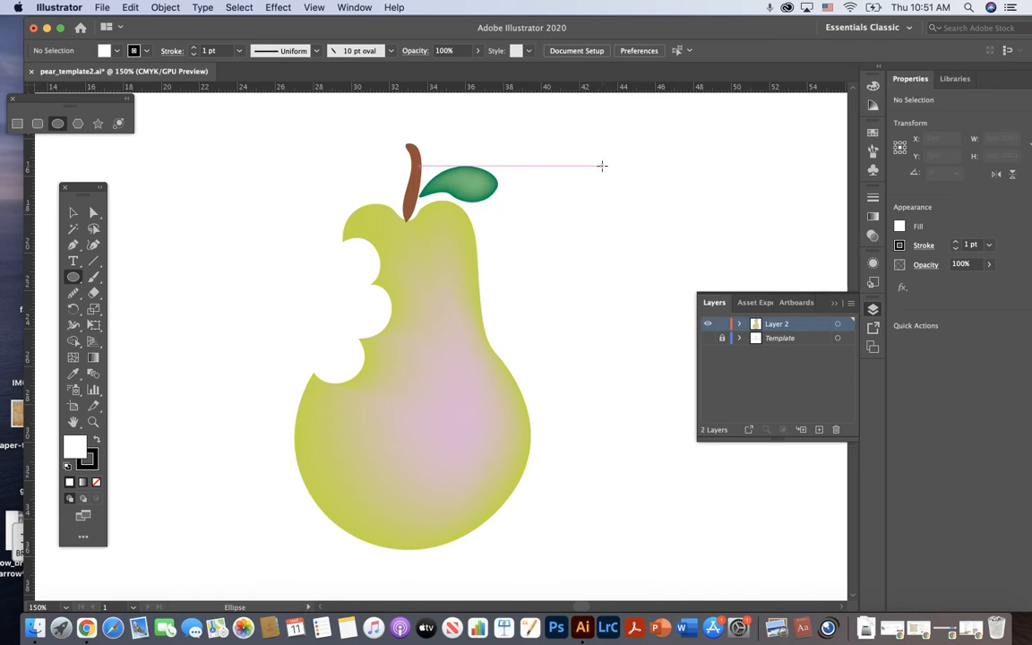
left_click_drag(602, 165, 681, 270)
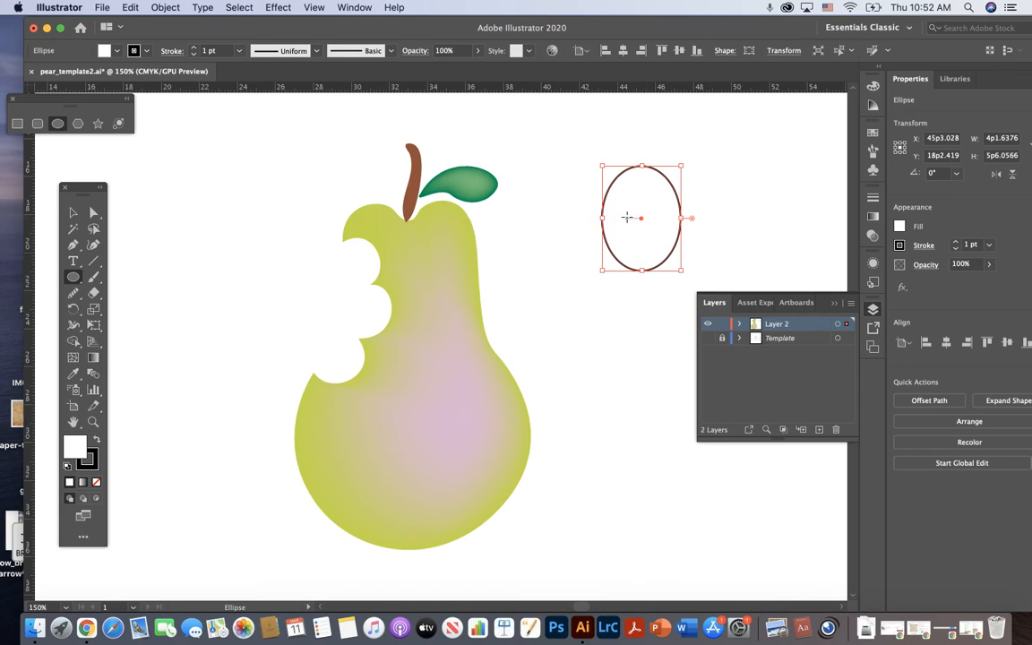
- Draw a smaller ellipse about 2p4 wide and 3p3.5 high in the lower part of the white ellipse and fill it bright blue
left_click_drag(625, 209, 669, 270)
left_click(115, 53)
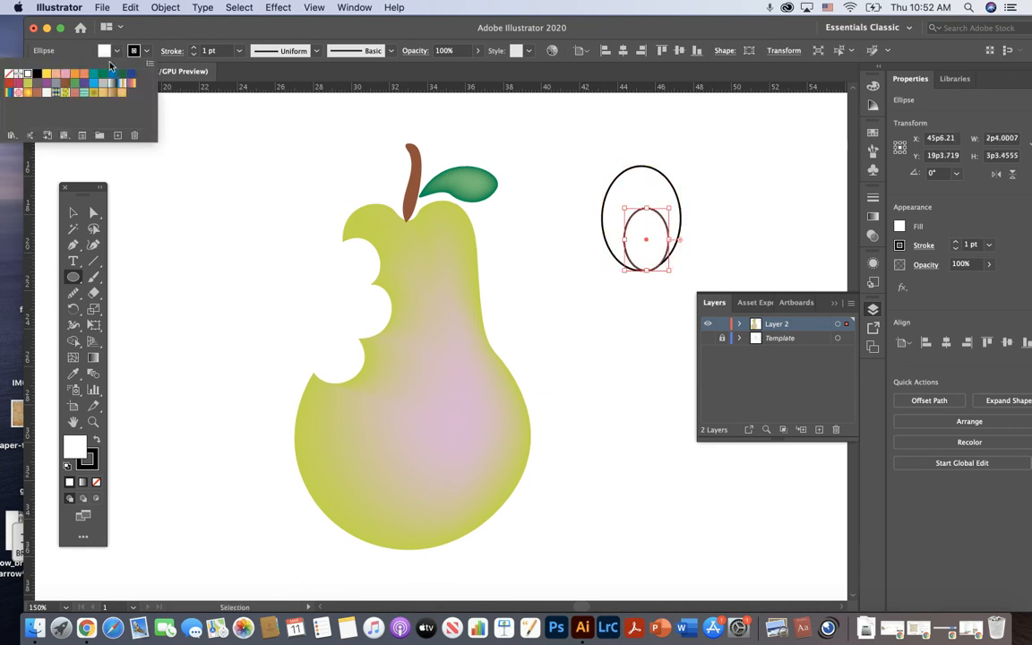
left_click(94, 81)
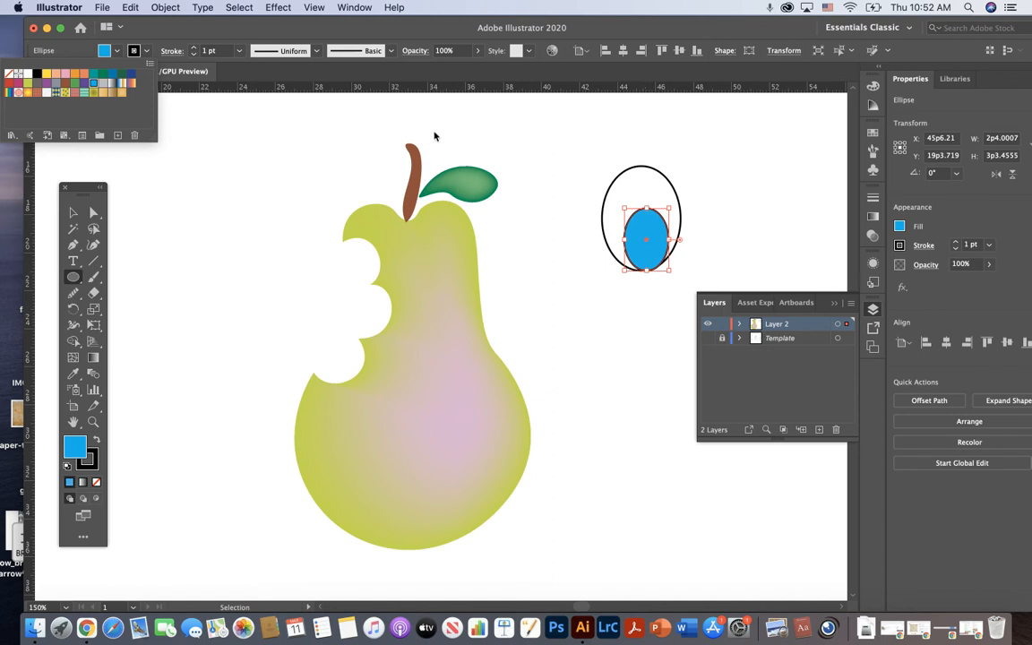
- Center the blue ellipse horizontally within the white ellipse, keeping it at the lower edge
left_click(74, 213)
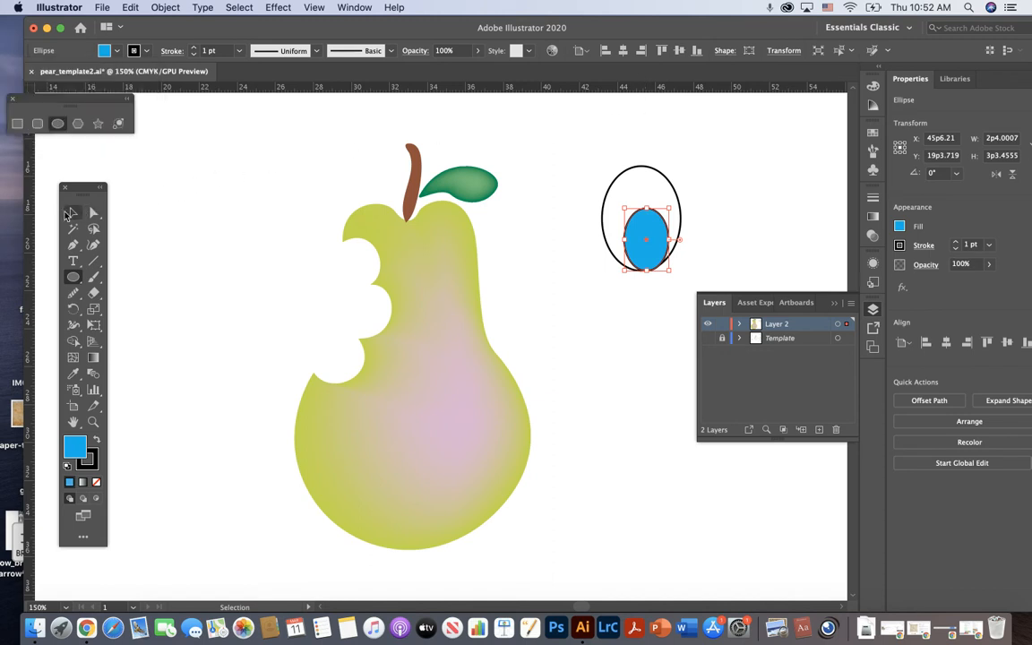
left_click(737, 167)
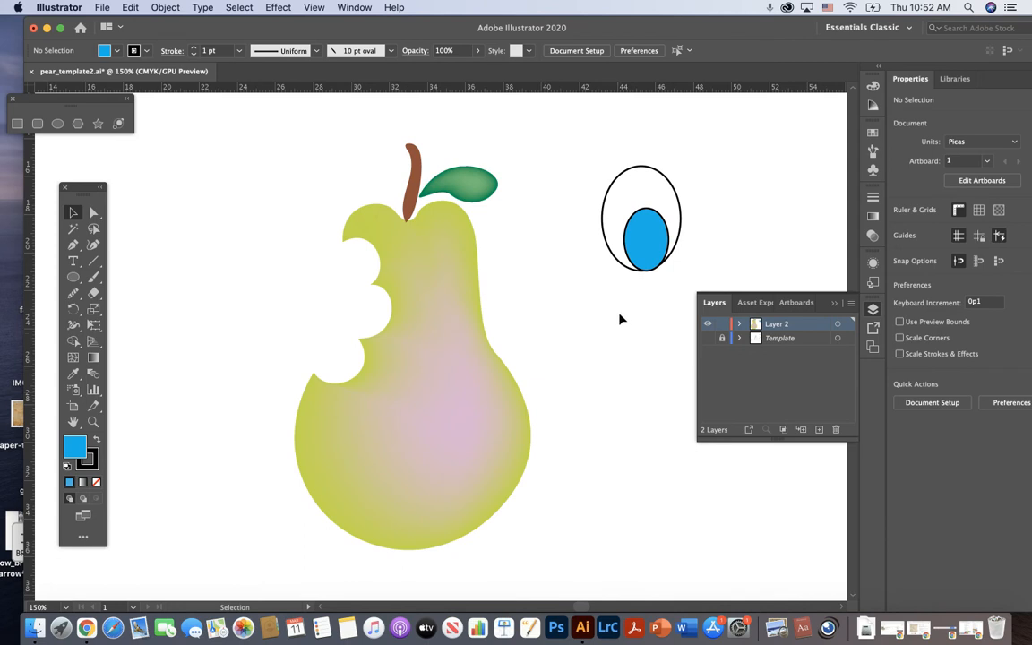
left_click(653, 250)
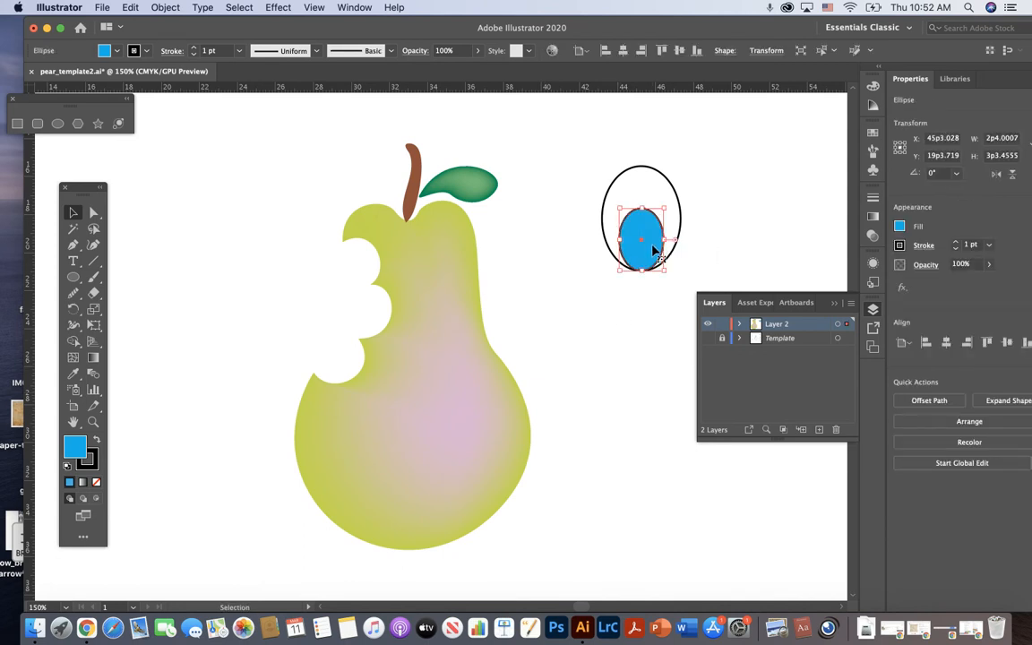
- Widen the blue ellipse slightly toward the right and lower the white ellipse's top anchor point to about Y 15p8.7
left_click_drag(665, 240, 675, 240)
left_click(576, 288)
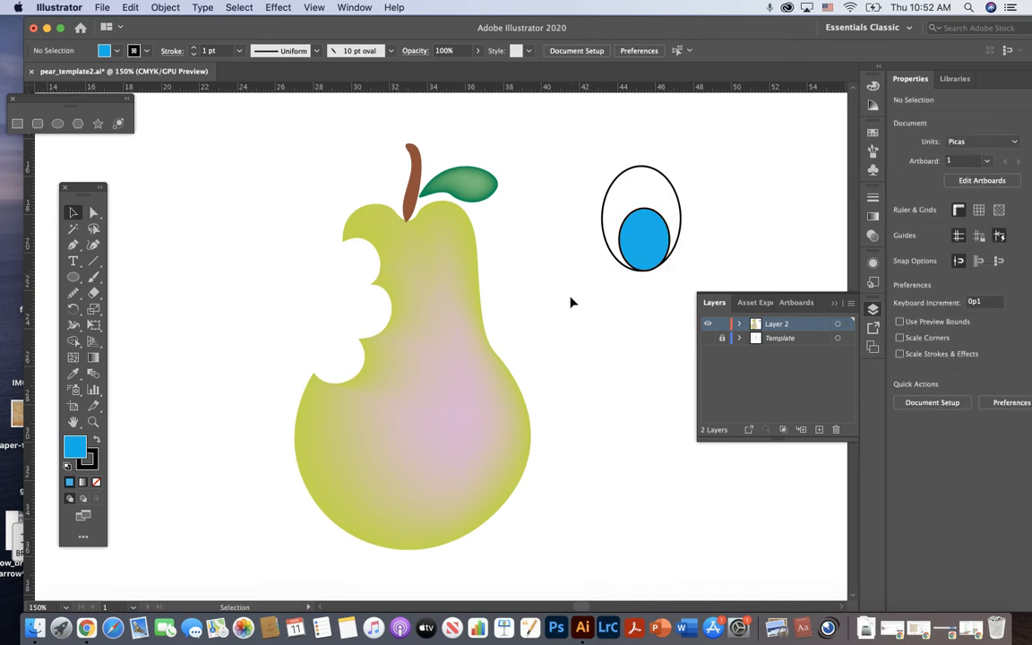
left_click(94, 213)
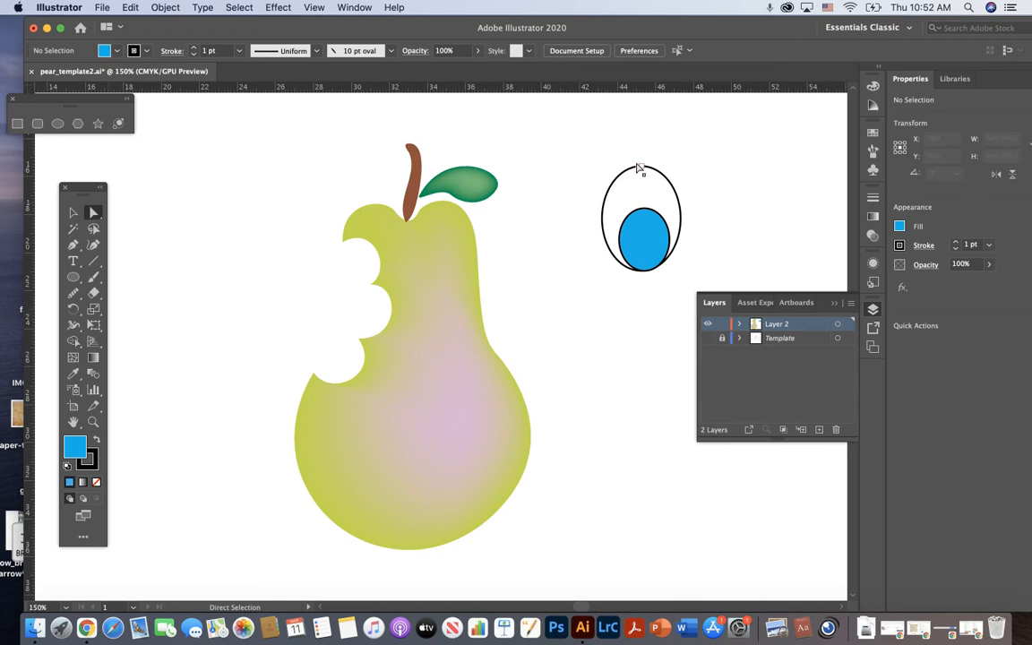
left_click(639, 166)
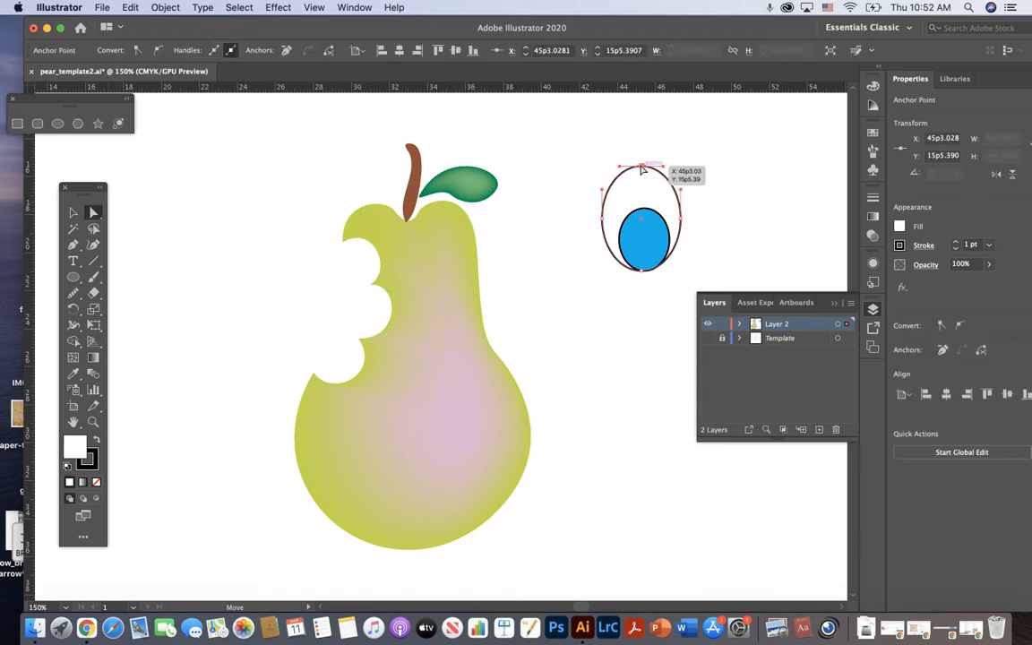
left_click_drag(640, 166, 642, 176)
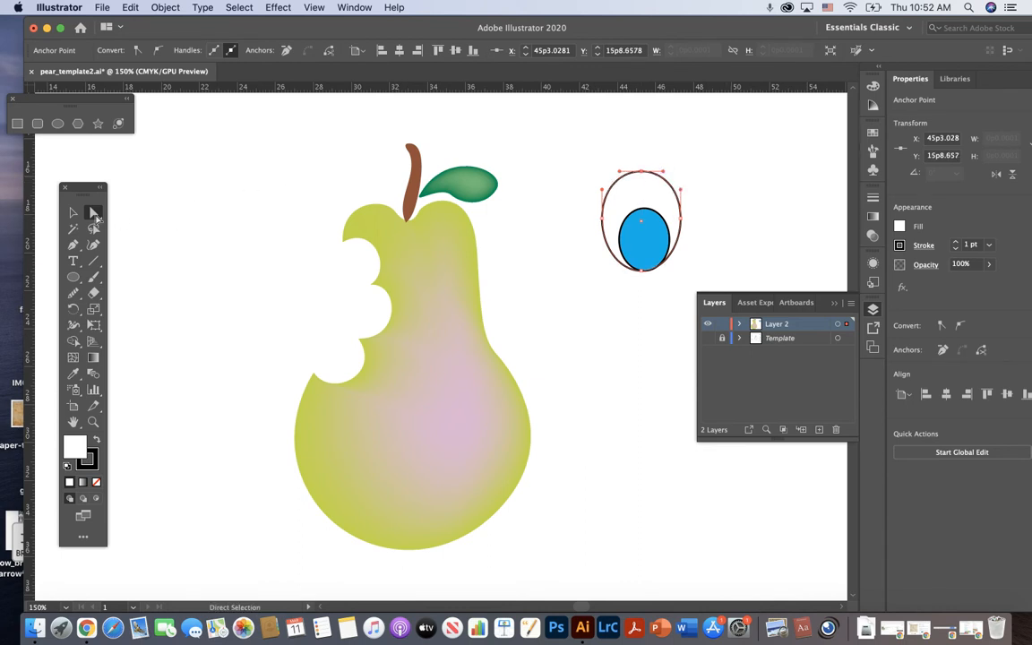
left_click(74, 213)
left_click(710, 191)
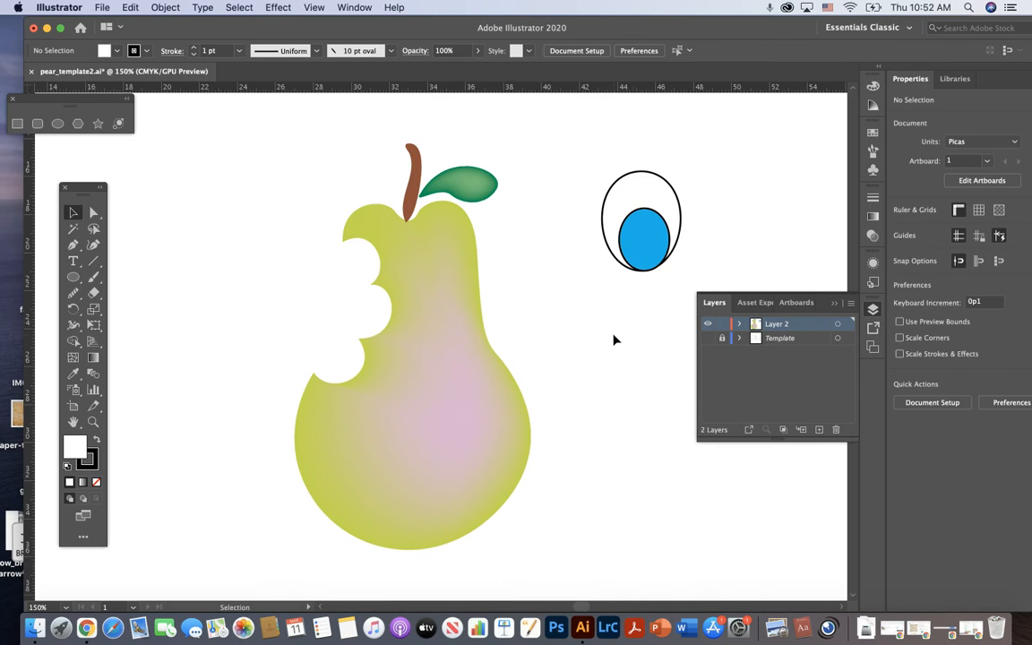
- Draw a black pupil circle with no stroke, about 1p7.7 in diameter, in the lower part of the blue ellipse
left_click(57, 125)
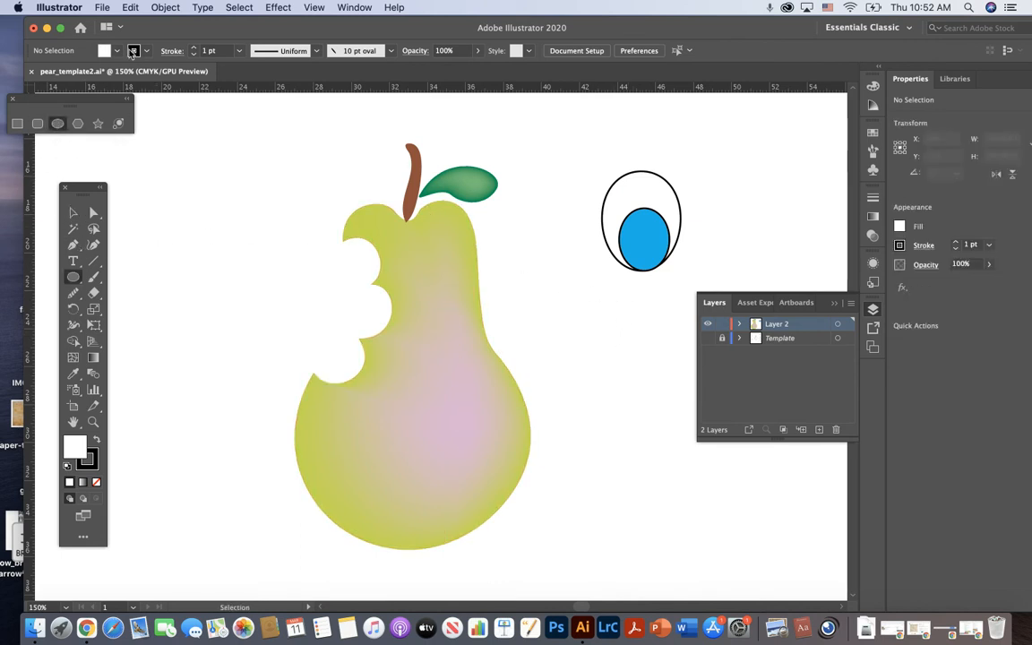
left_click(109, 52)
left_click(37, 72)
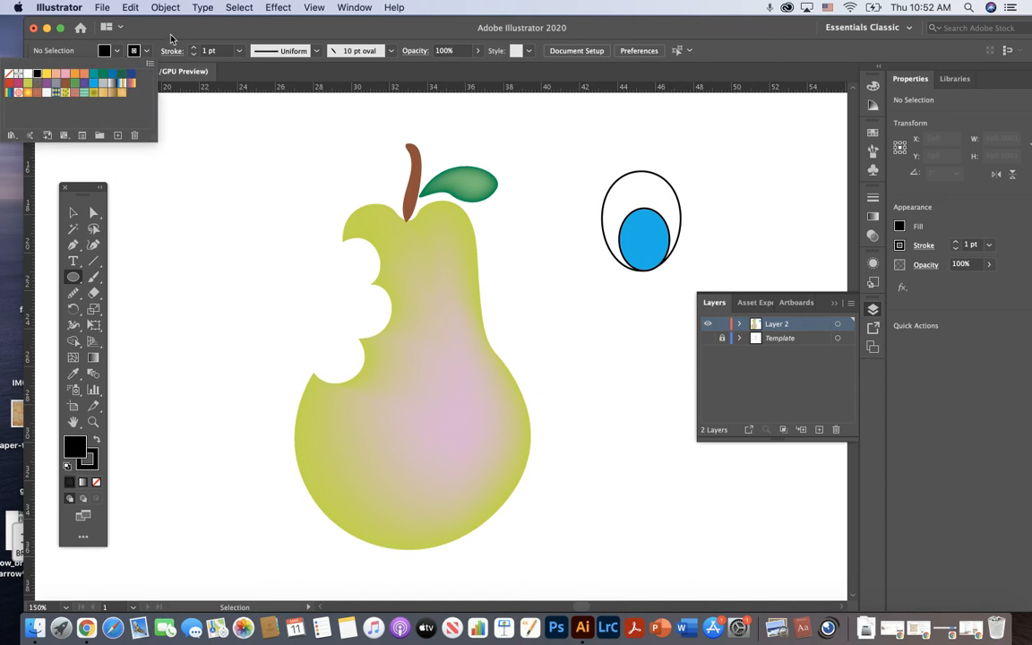
left_click(134, 50)
left_click(7, 77)
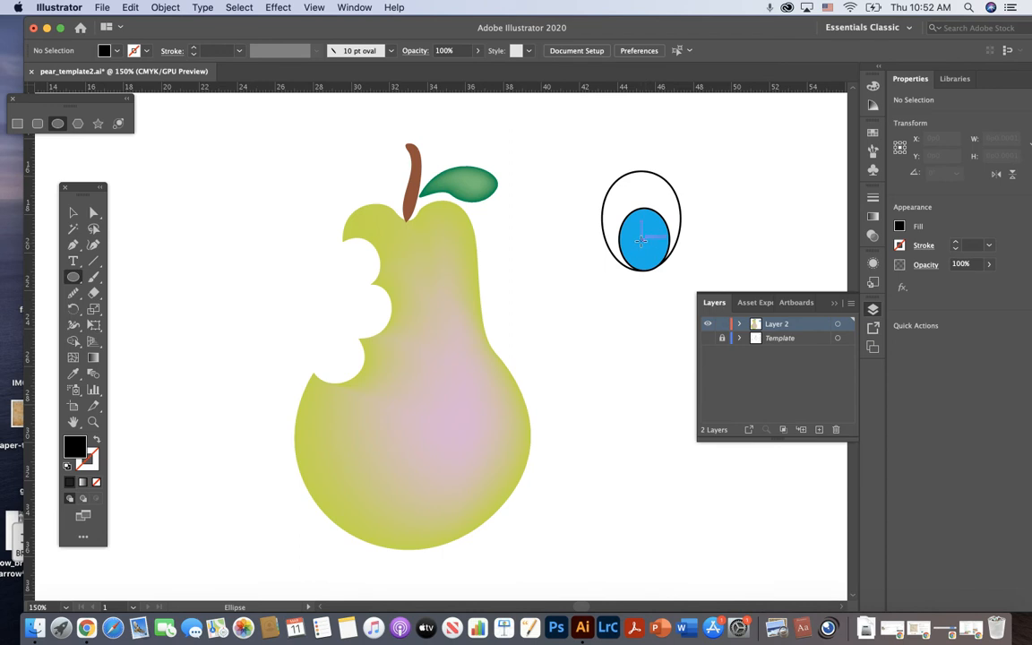
left_click_drag(633, 237, 664, 270)
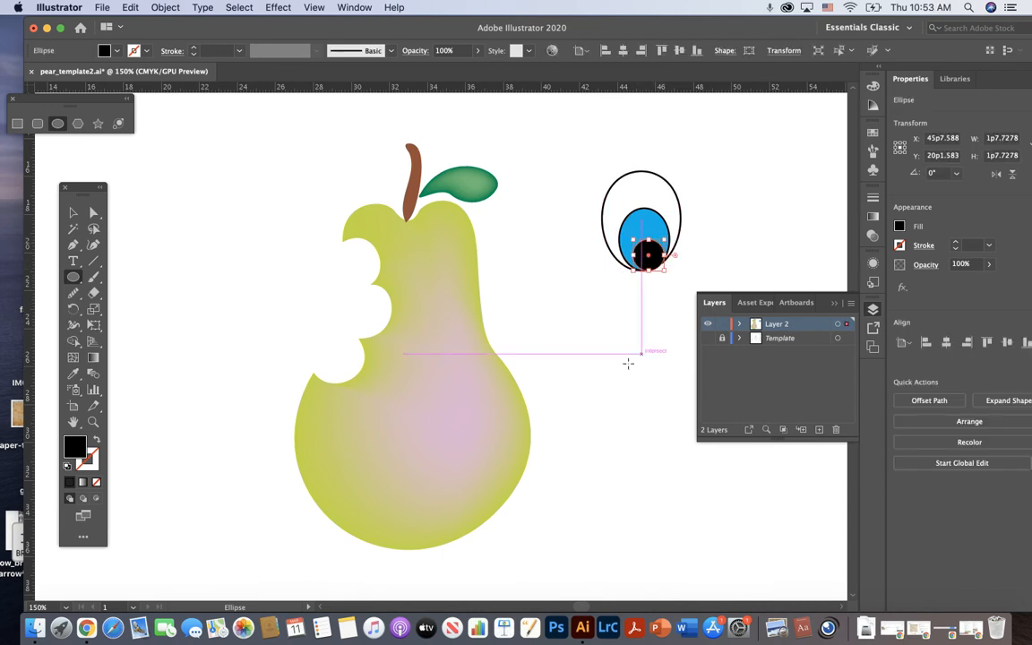
left_click(73, 212)
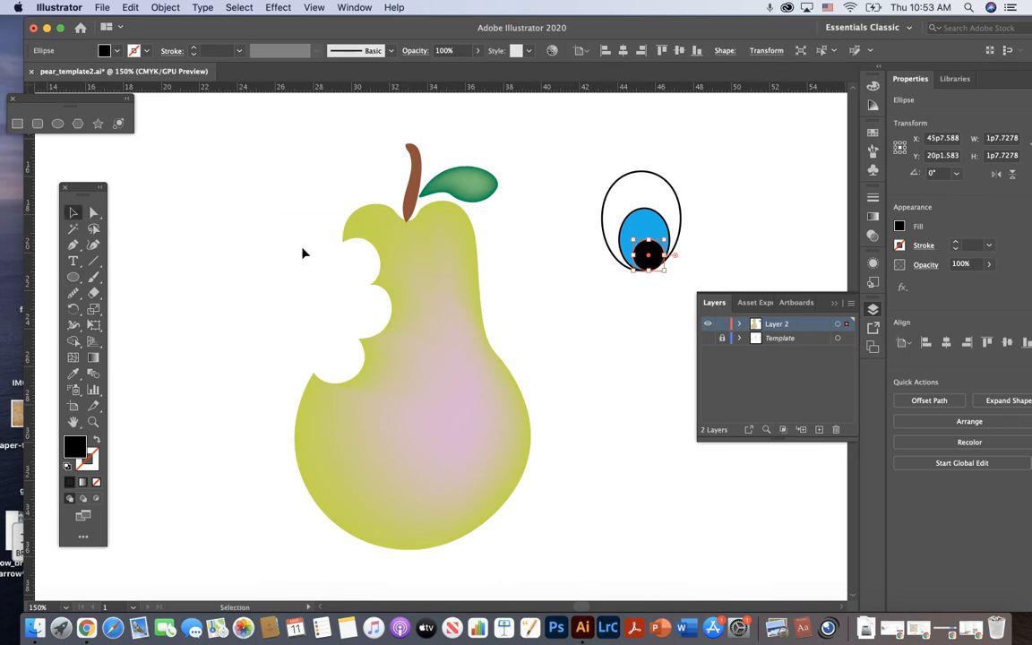
left_click(627, 339)
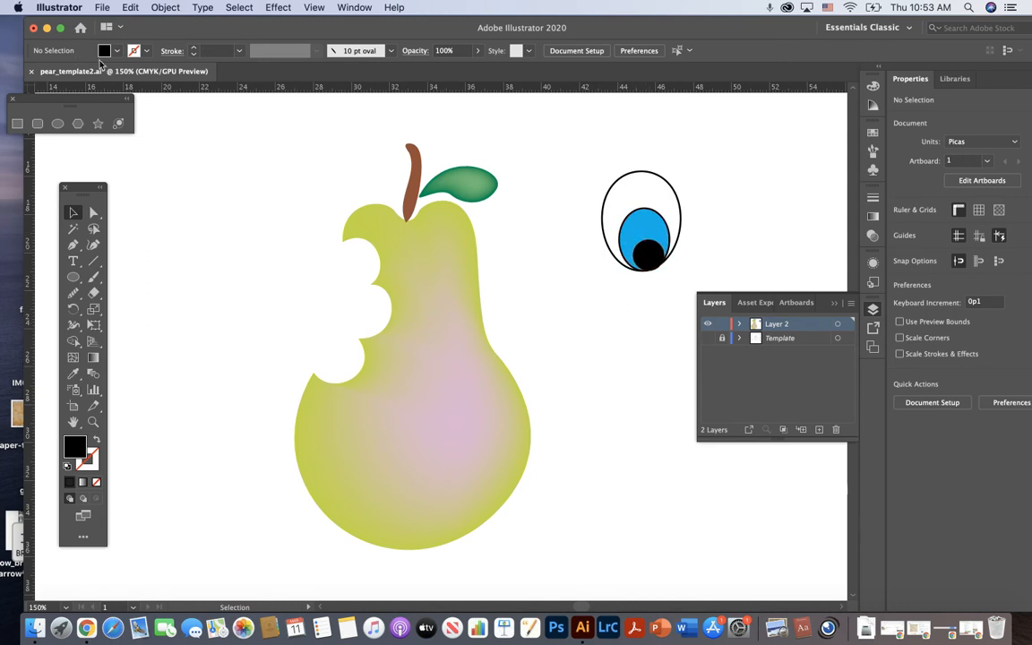
- Add two strokeless white highlight circles: one about 0p6.2 wide on the blue iris's left side and a smaller one on the pupil's right edge
left_click(58, 124)
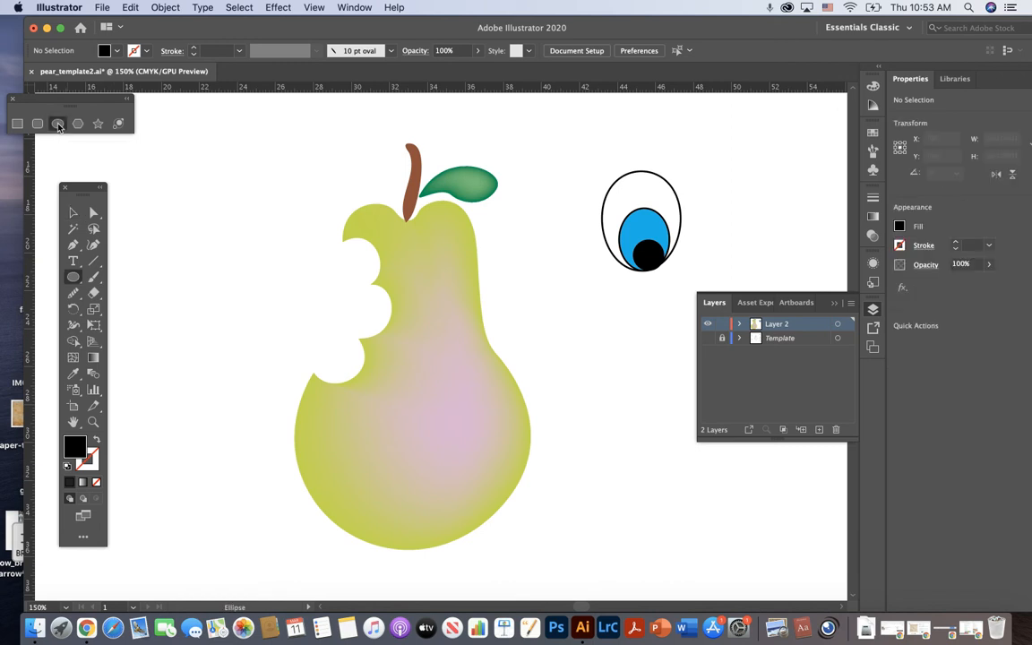
left_click(106, 50)
left_click(27, 75)
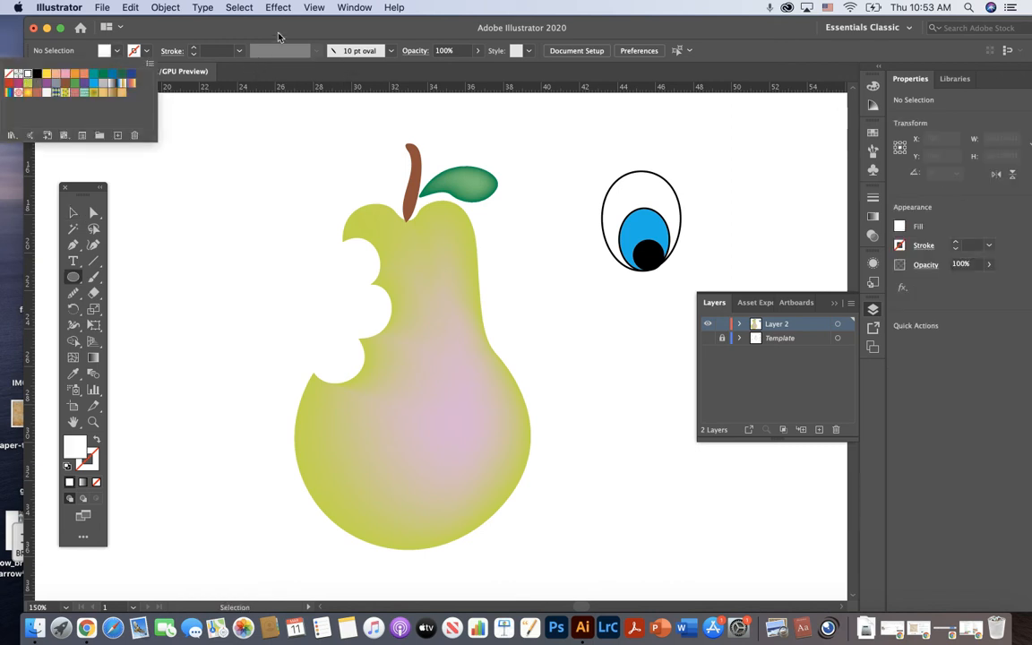
left_click(305, 117)
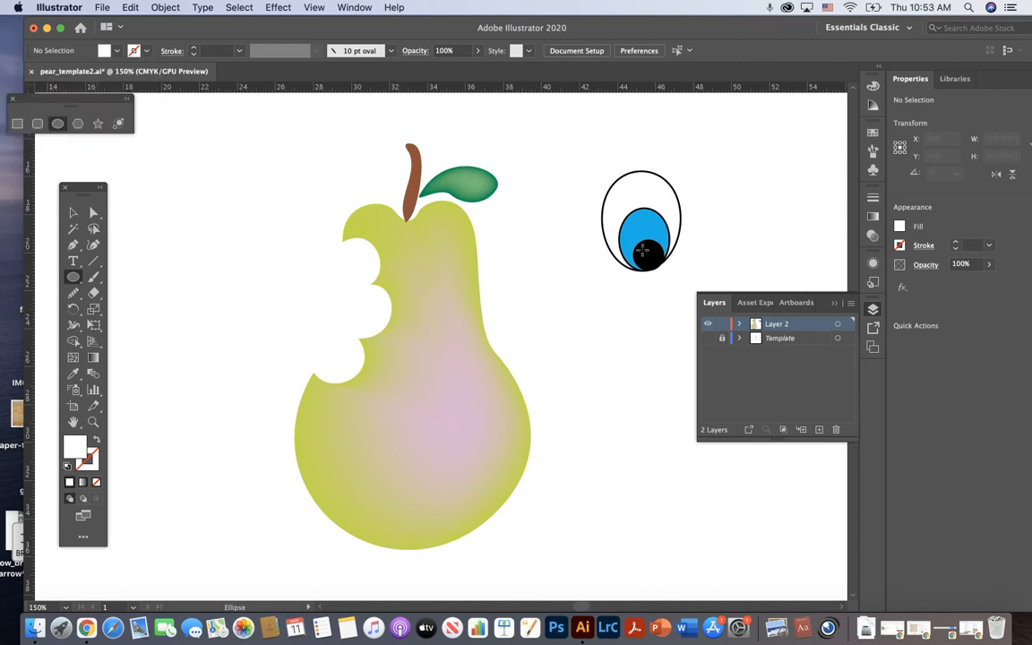
left_click_drag(634, 237, 649, 251)
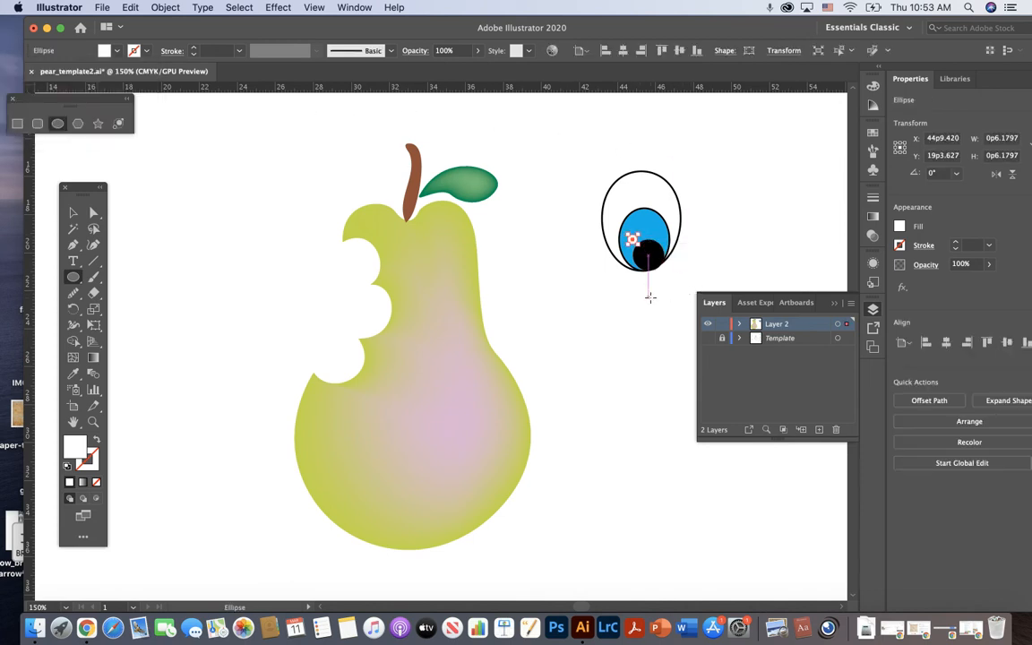
left_click_drag(658, 256, 660, 259)
left_click(73, 213)
left_click(786, 247)
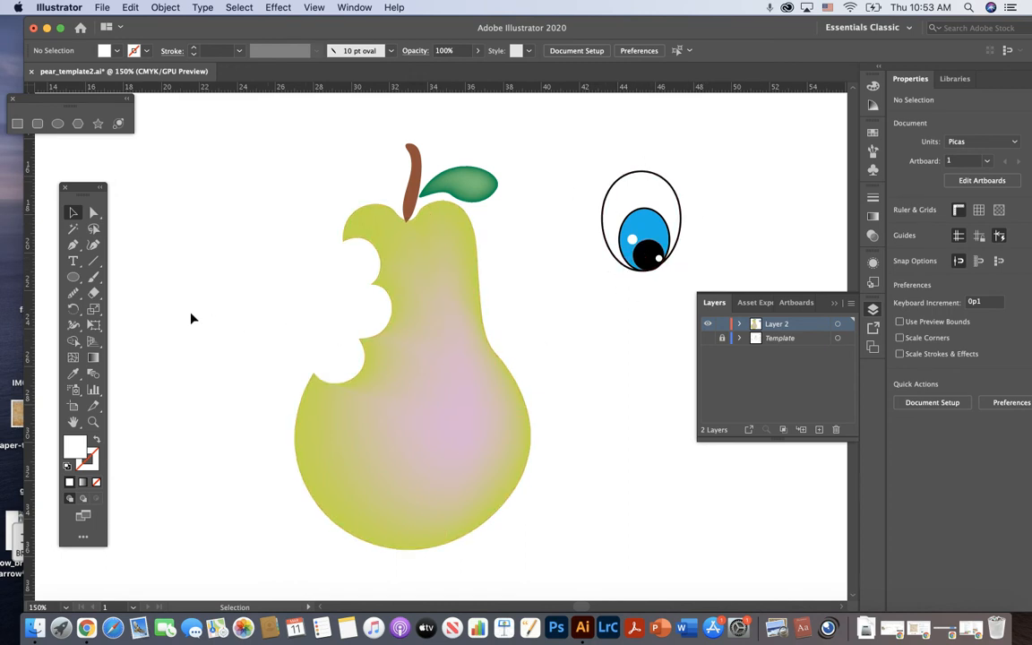
- Set up the Arc tool with no fill, a 1 pt black stroke and a tapered width profile
left_click(92, 263)
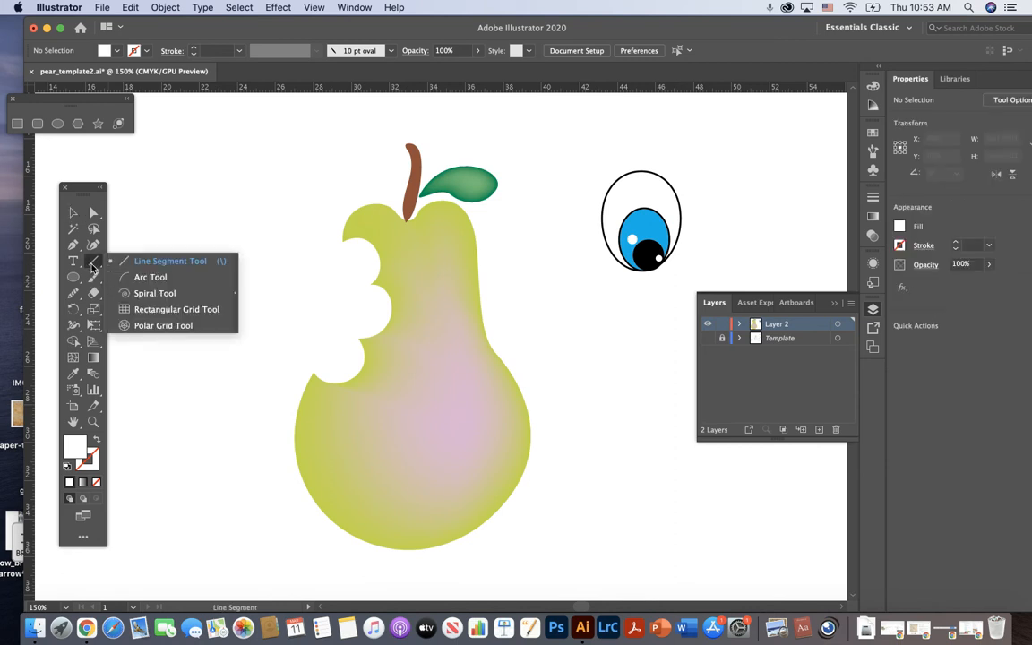
left_click(168, 281)
left_click(105, 50)
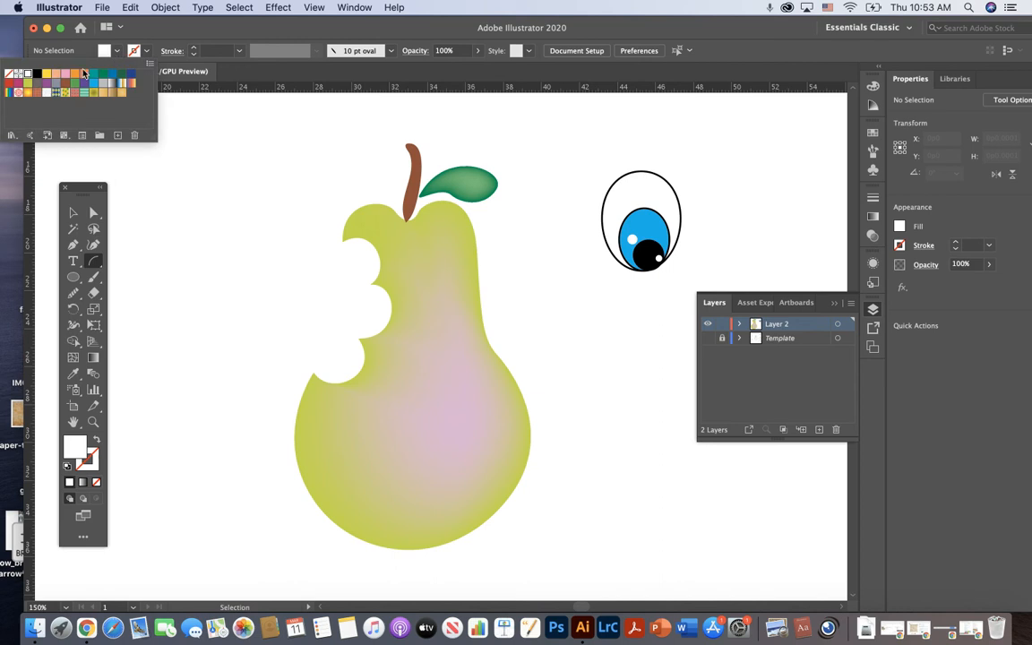
left_click(8, 73)
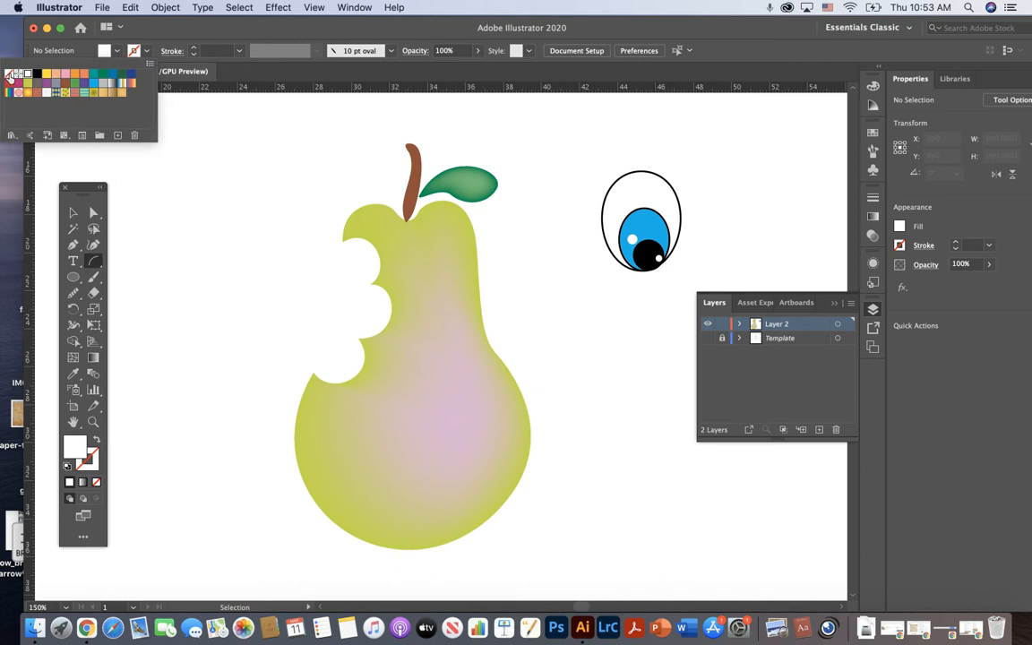
left_click(147, 52)
left_click(38, 75)
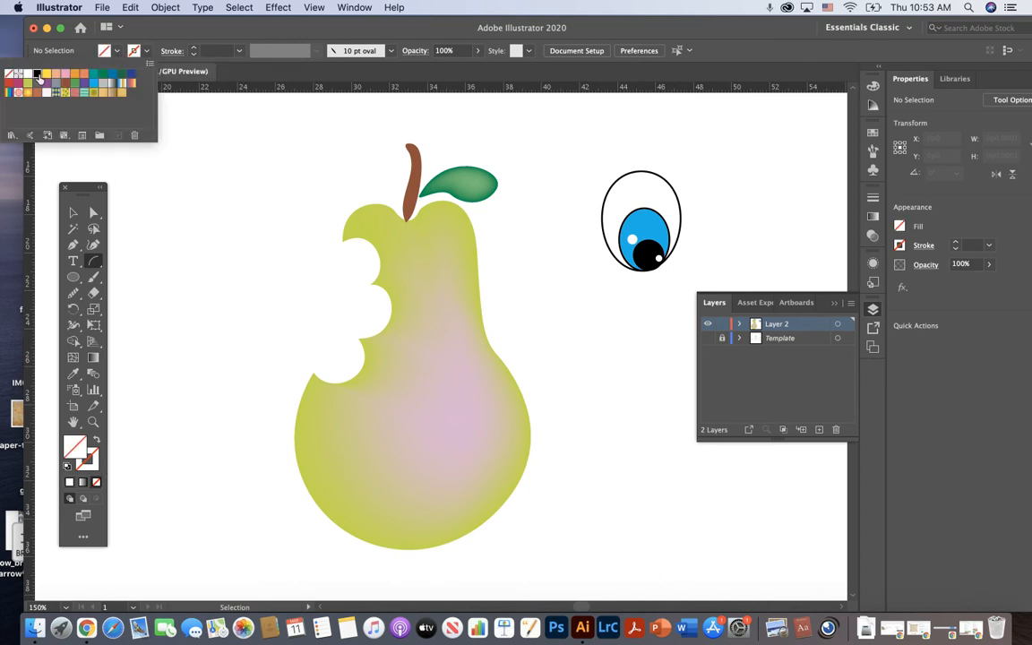
left_click(200, 34)
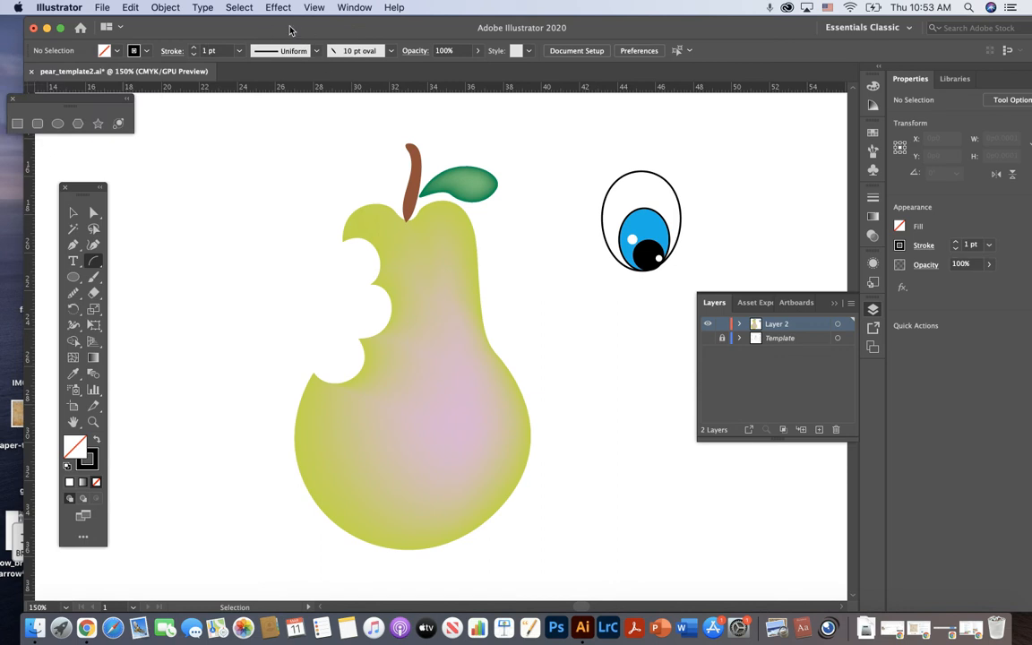
left_click(285, 51)
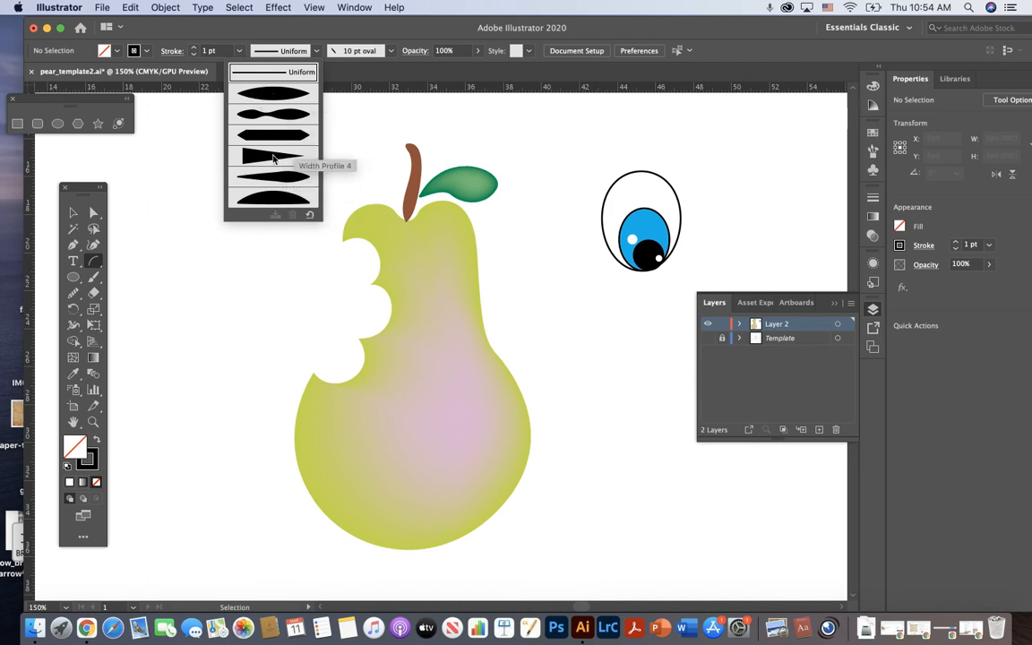
left_click(273, 159)
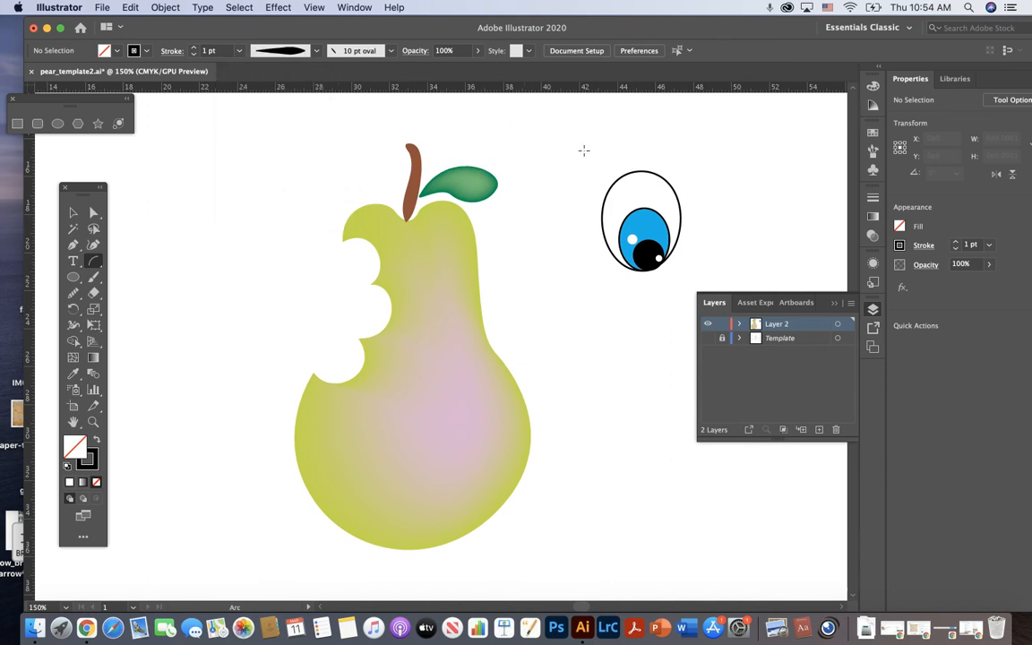
- Draw an arc eyelash about 2p4 wide and 1p5 high outward from the white ellipse's upper left edge, and rotate it slightly
left_click_drag(608, 186, 568, 156)
left_click(77, 214)
left_click_drag(567, 151, 612, 193)
left_click(587, 231)
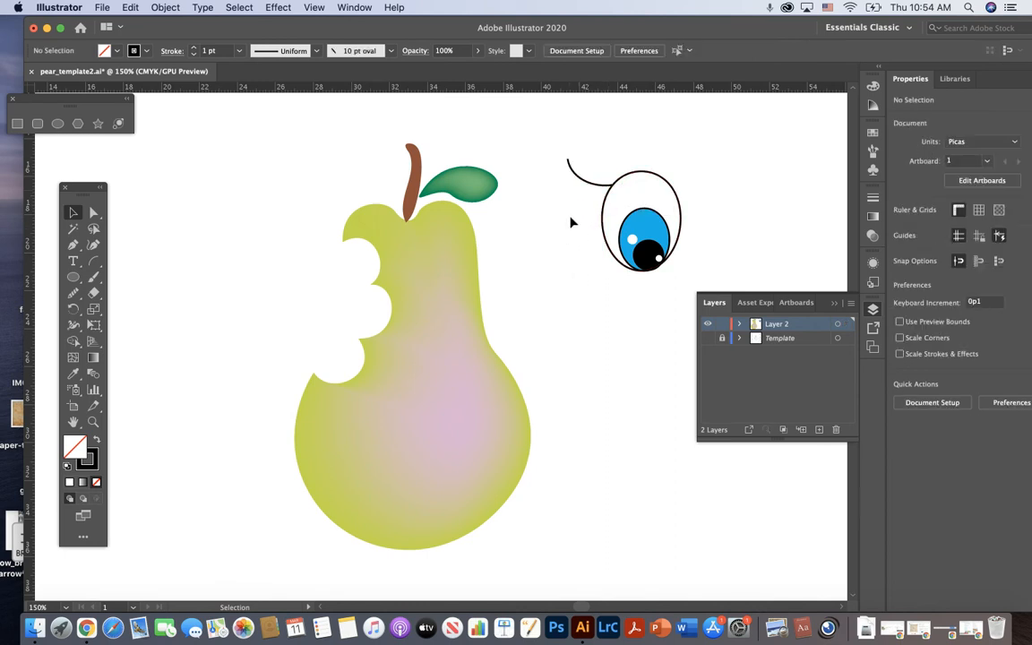
- Apply a tapered width profile to the eyelash arc so it thins toward its outer end
left_click(590, 185)
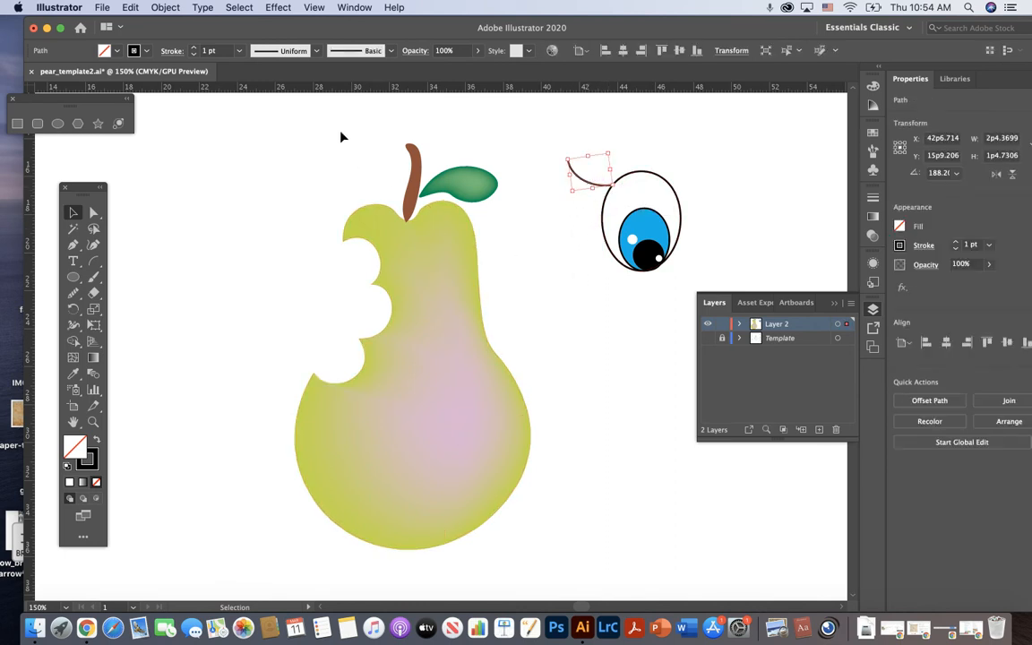
left_click(316, 56)
left_click(277, 183)
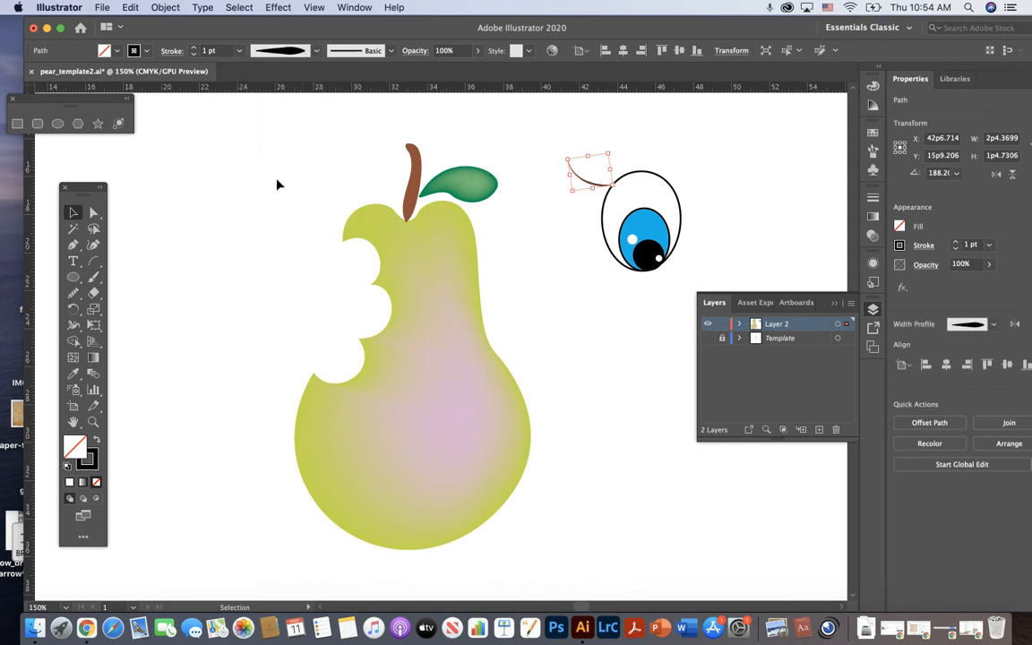
left_click(606, 136)
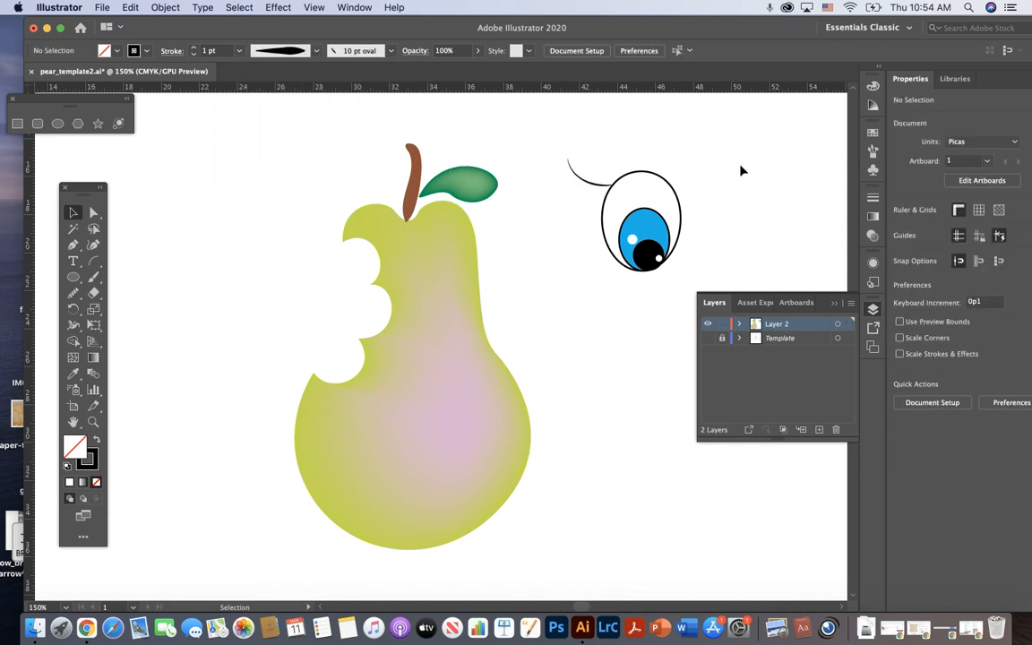
- Duplicate the eyelash just below the original and rotate the copy slightly so the two lashes fan out
left_click(600, 185)
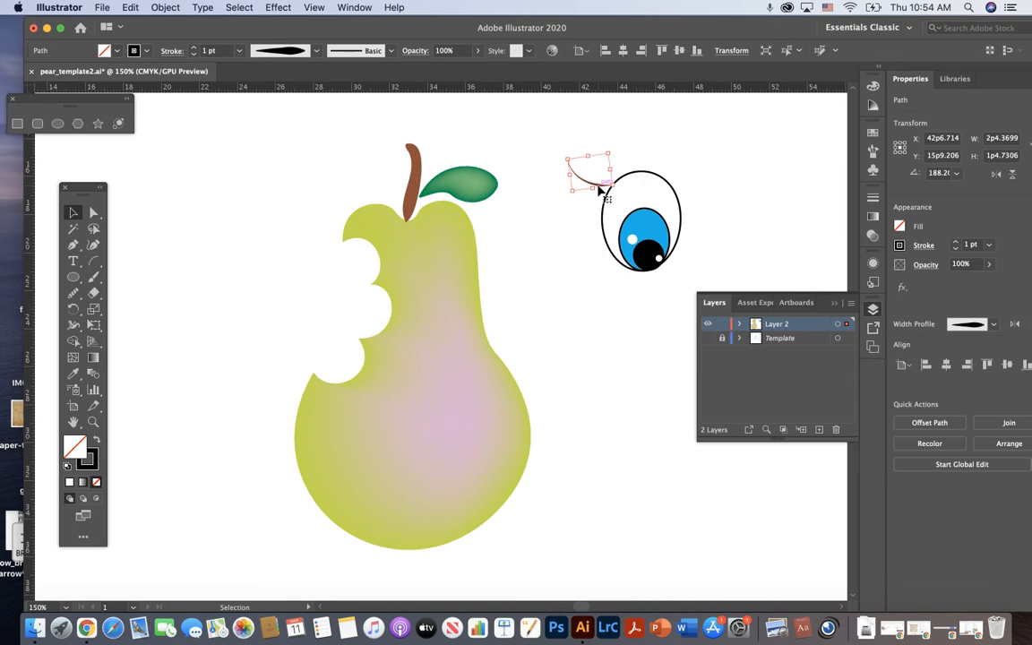
left_click_drag(601, 187, 601, 197)
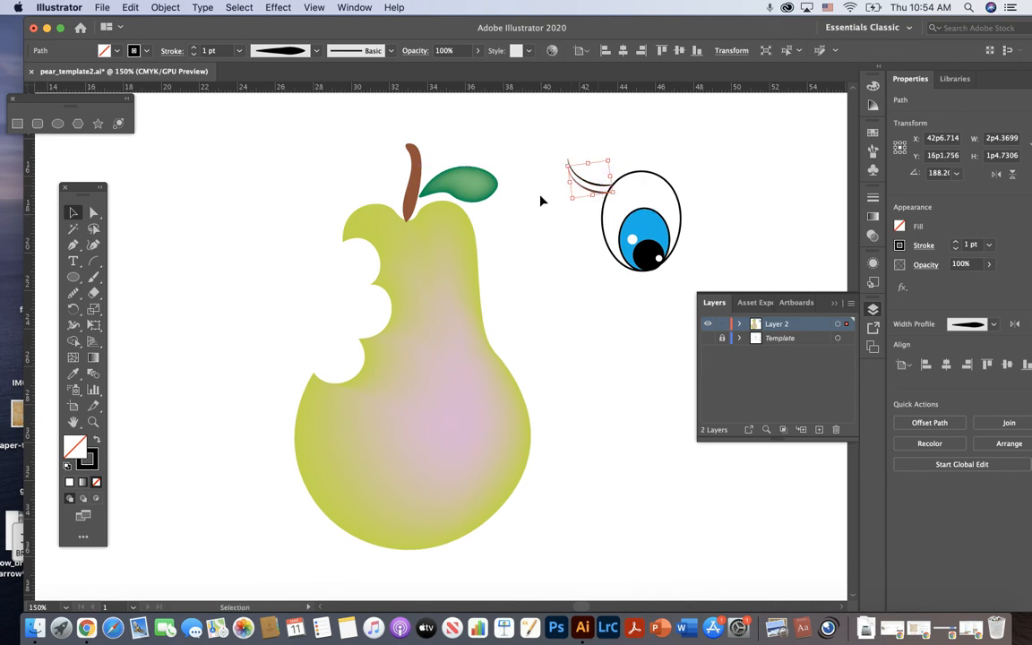
left_click_drag(613, 154, 637, 145)
left_click(710, 148)
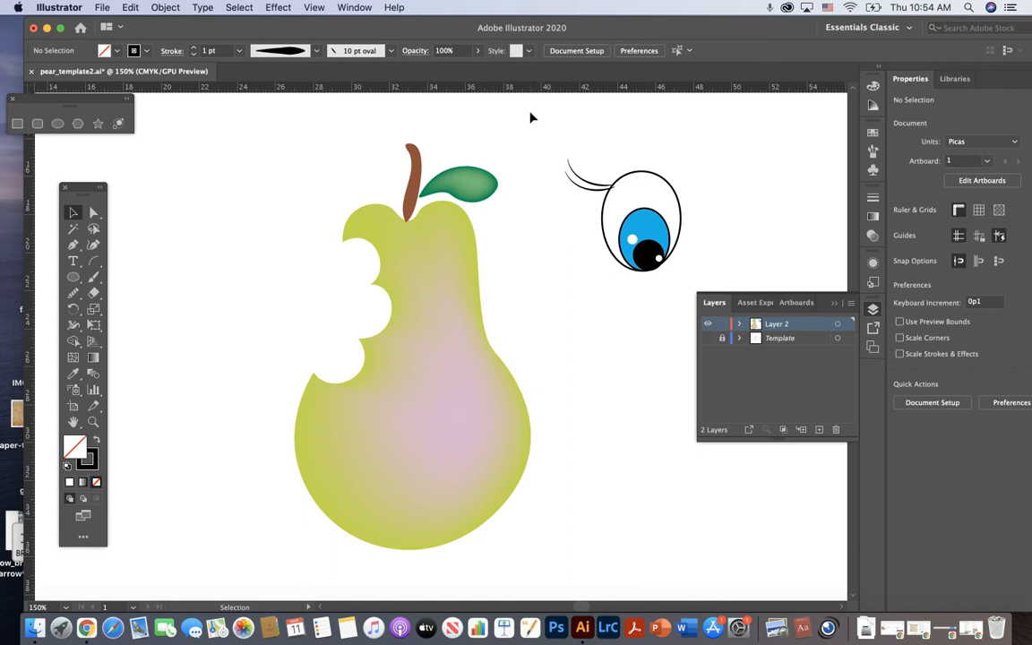
- Group all the eye shapes together with both eyelashes
left_click_drag(530, 112, 718, 289)
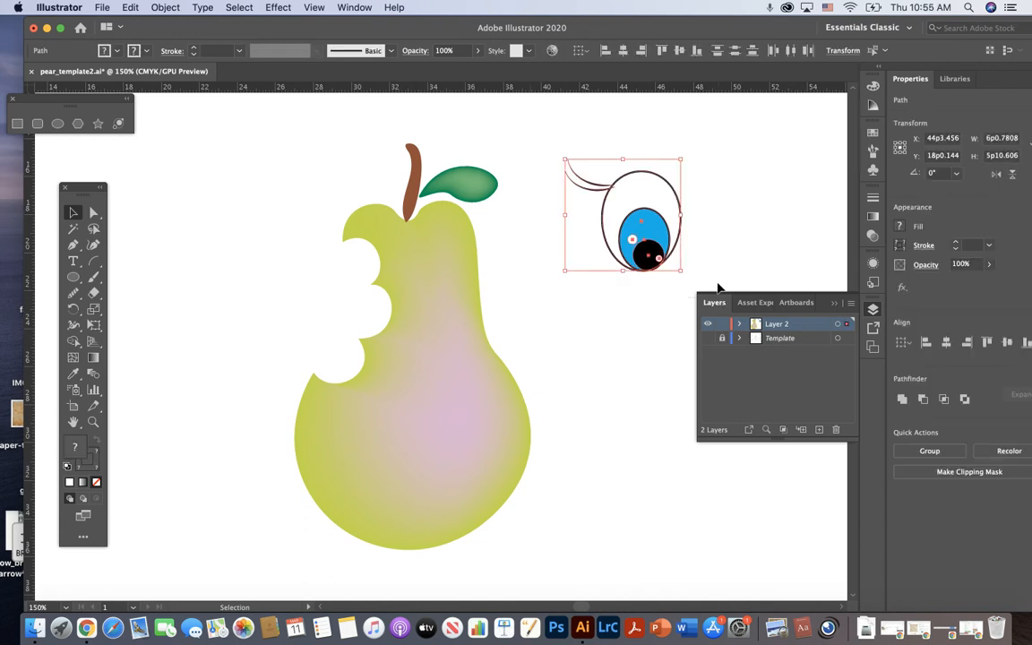
left_click(166, 8)
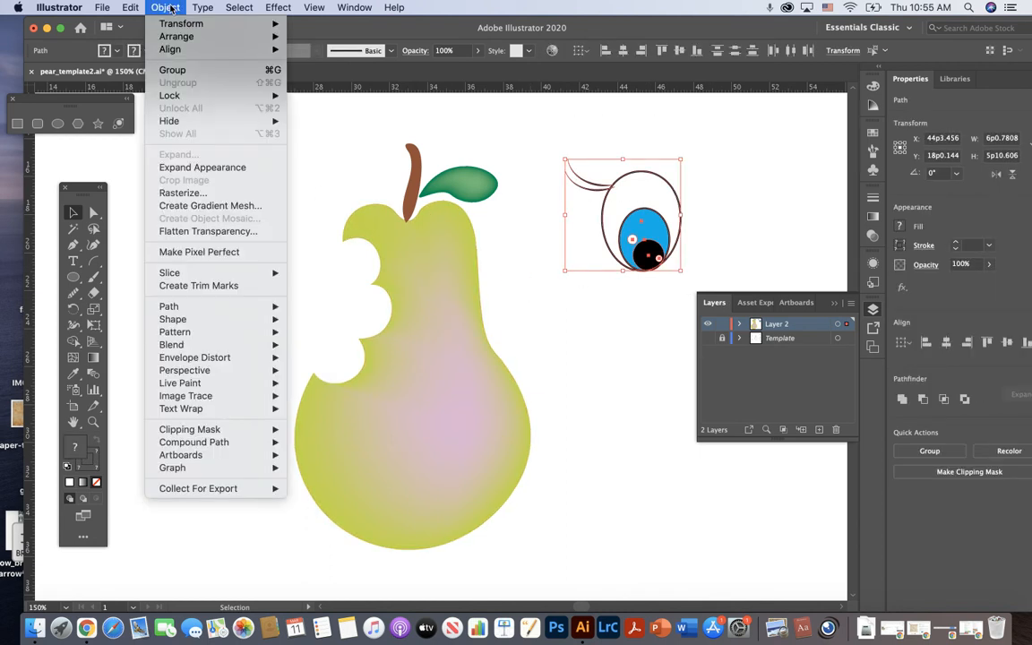
left_click(222, 77)
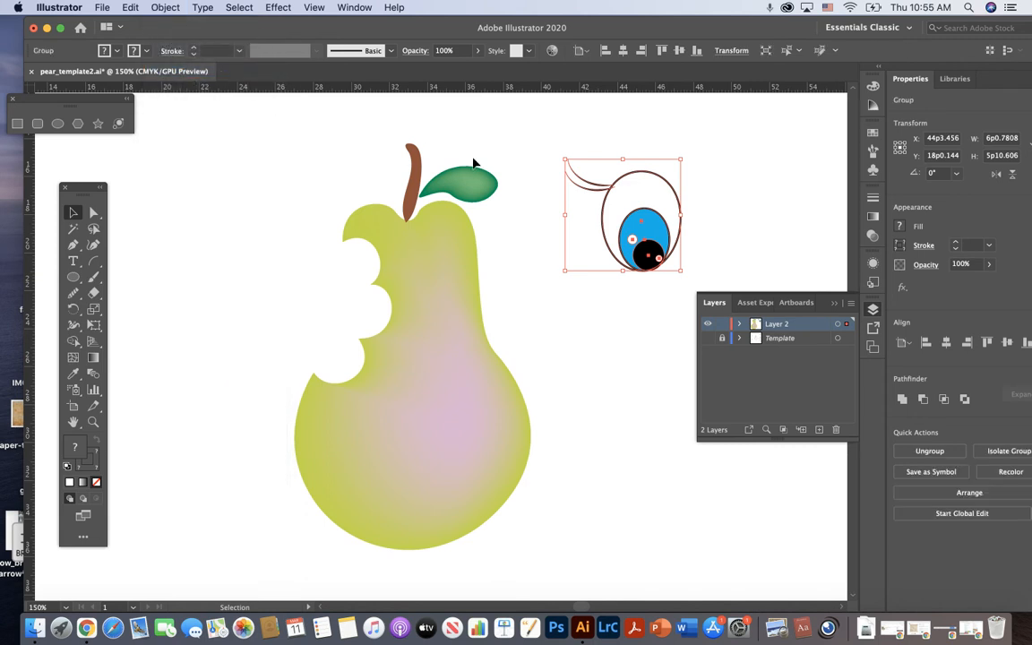
left_click(738, 200)
- Move the eye group up and left to about X 42p5.7, Y 16p8, and place a duplicate beside it at about X 47p11.4
left_click_drag(656, 230, 639, 209)
left_click(771, 224)
left_click(739, 220)
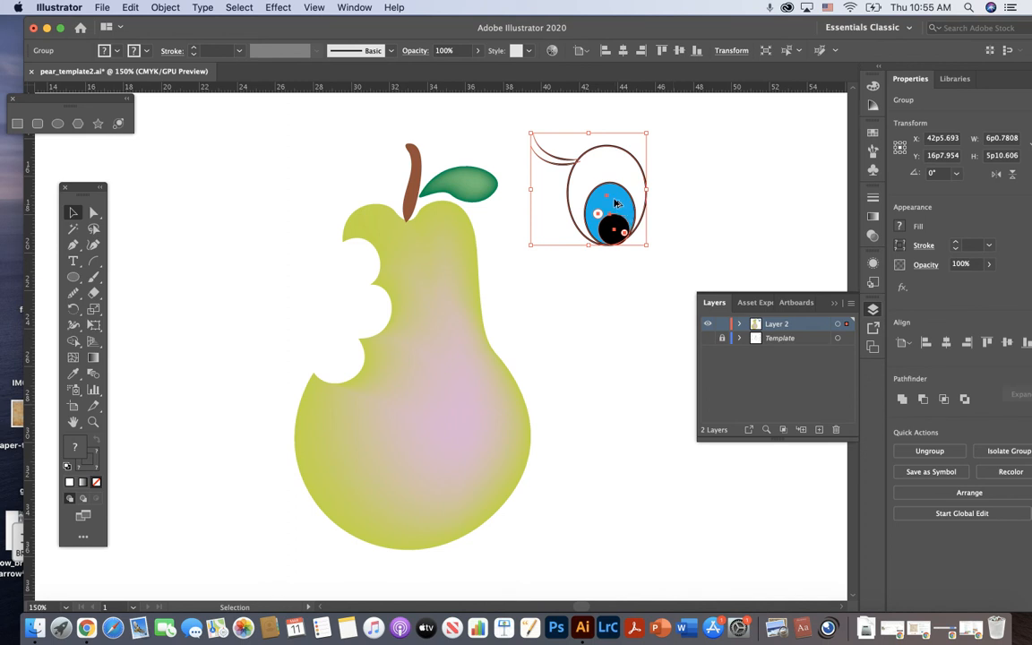
left_click_drag(615, 203, 717, 204)
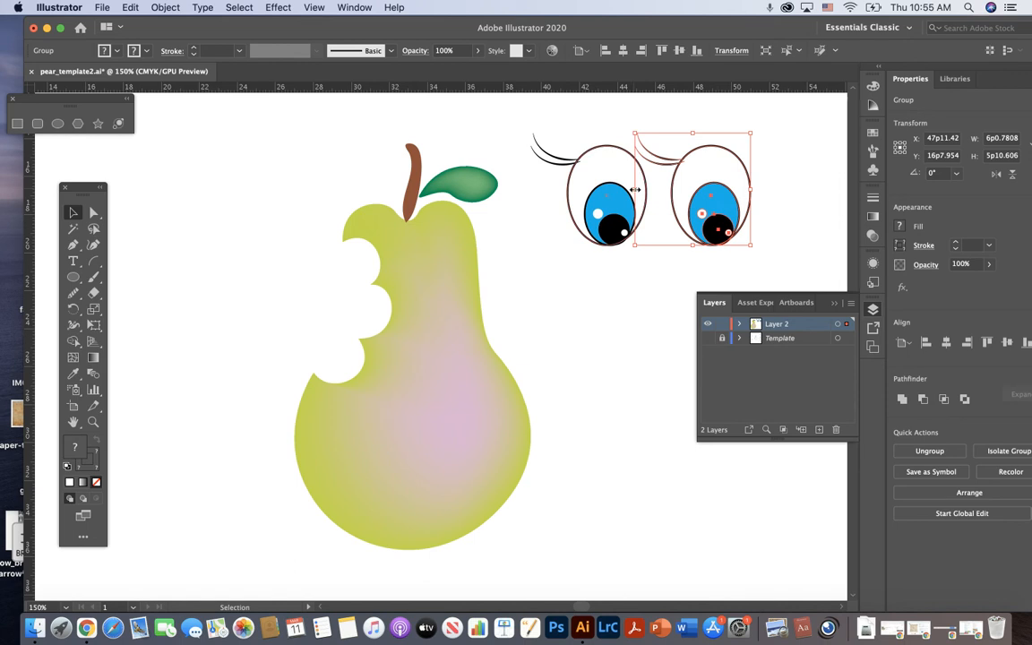
- Mirror the duplicate eye horizontally so its lashes point outward, and align it beside the original at about X 49p0, Y 16p8.7
left_click_drag(635, 190, 842, 205)
left_click_drag(777, 196, 686, 201)
left_click_drag(753, 187, 710, 208)
left_click_drag(768, 186, 772, 188)
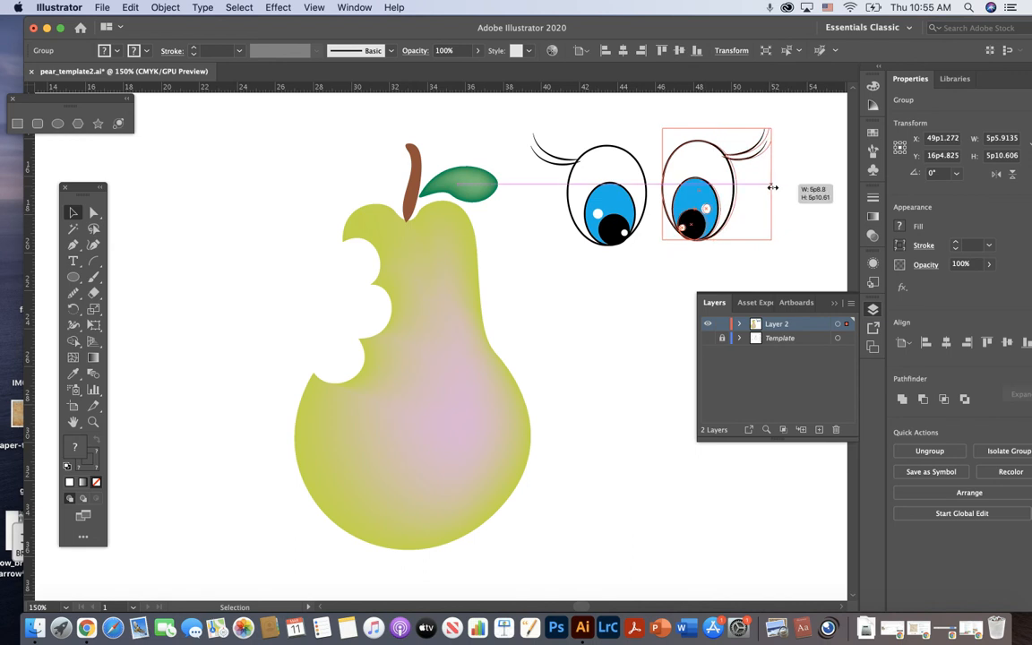
left_click_drag(717, 215, 721, 212)
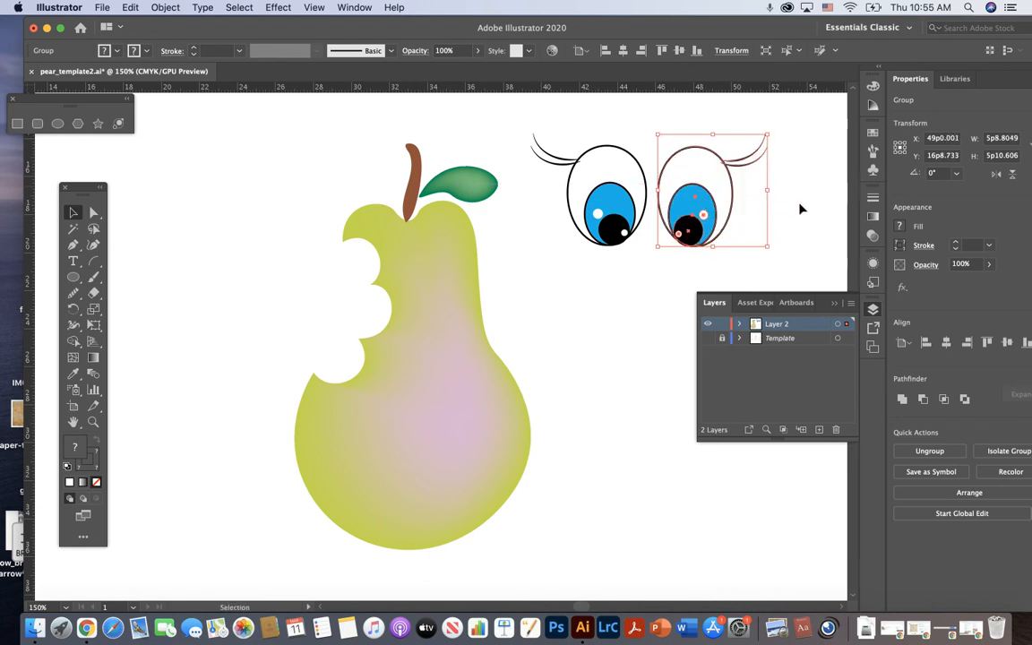
left_click(799, 209)
- Move both eyes onto the upper part of the pear, side by side
left_click_drag(597, 197, 472, 316)
left_click_drag(402, 311, 397, 307)
left_click_drag(700, 218, 472, 310)
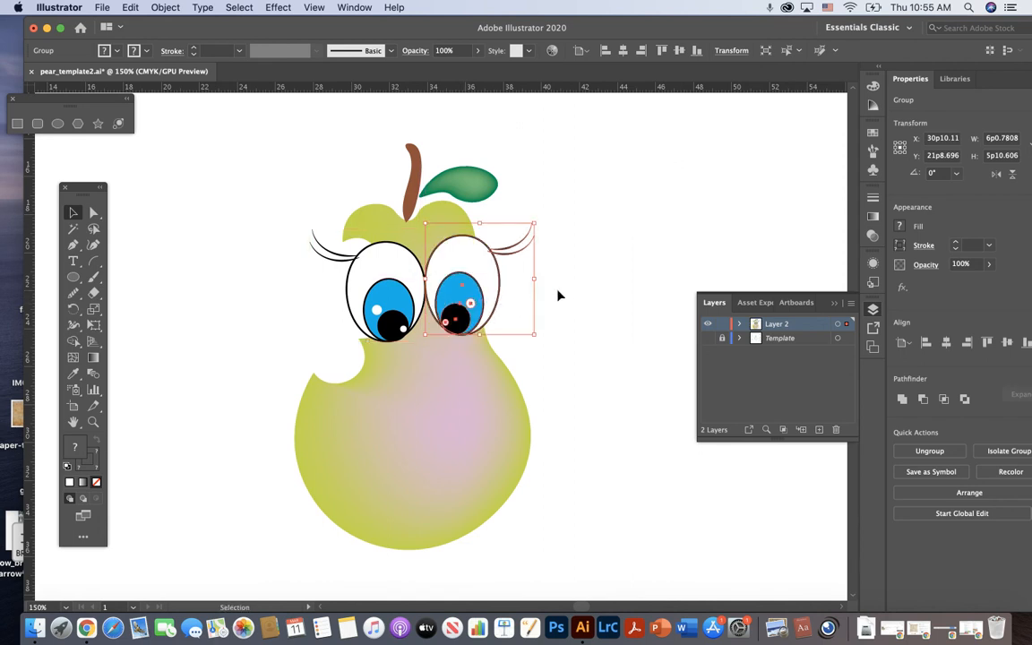
left_click(601, 298)
- Move both eyes off the pear into the empty canvas area beside it
left_click(445, 296)
key("super+a")
left_click(593, 307)
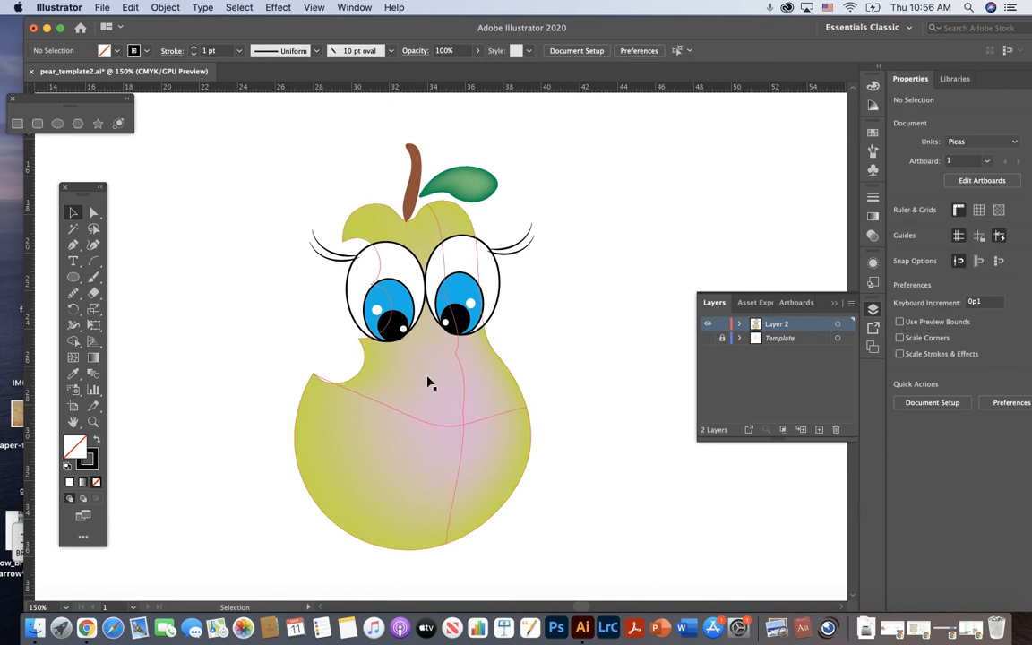
left_click_drag(468, 260, 622, 154)
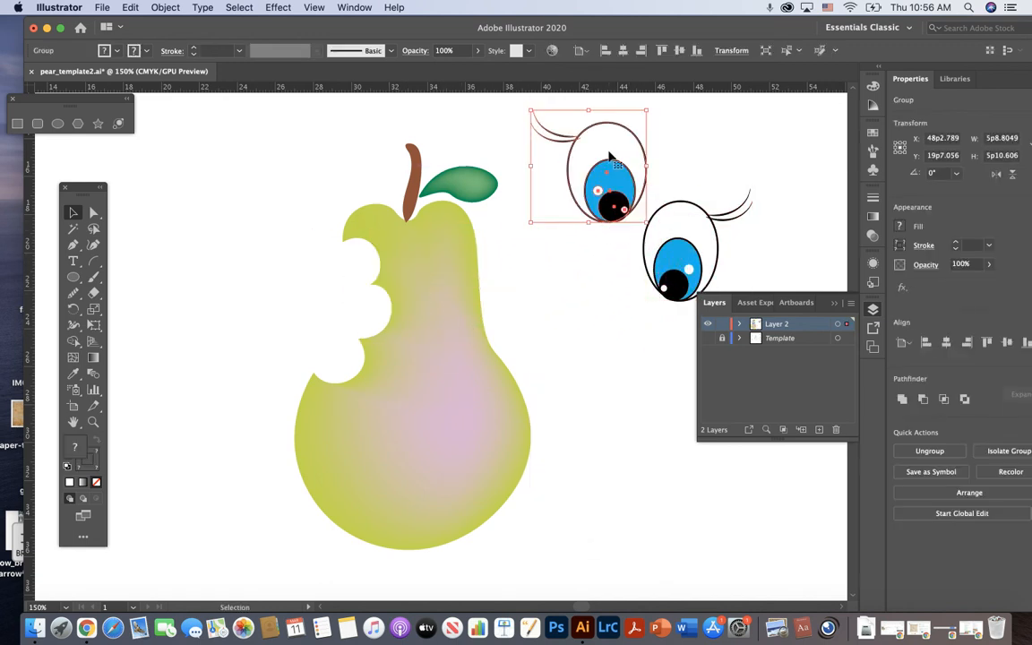
left_click(555, 346)
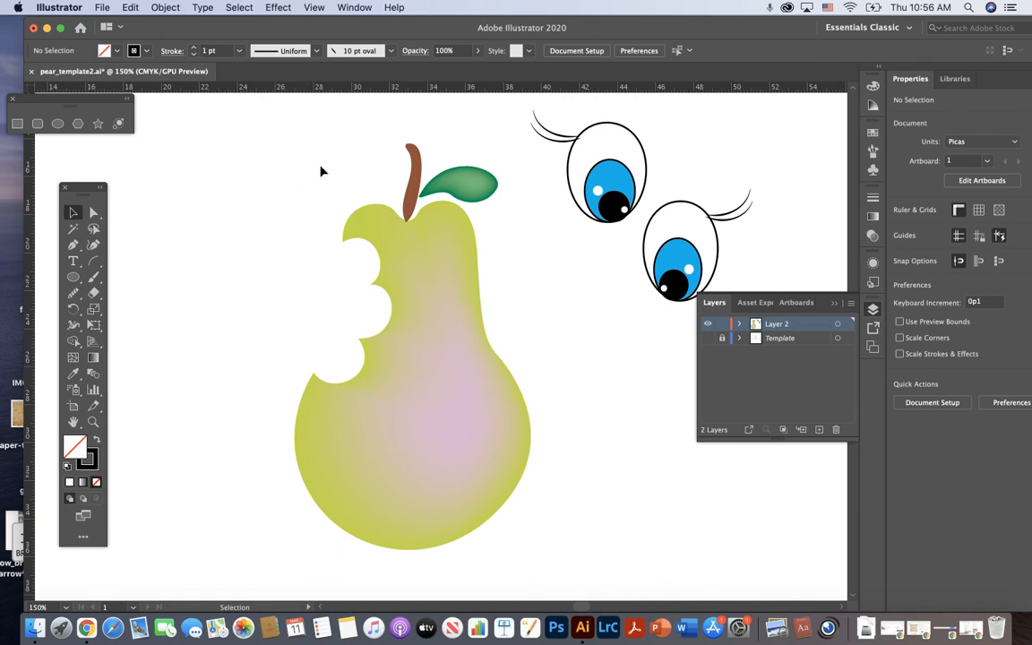
- Lock the pear, stem and leaf together, leaving the eyes unlocked
left_click_drag(238, 109, 469, 503)
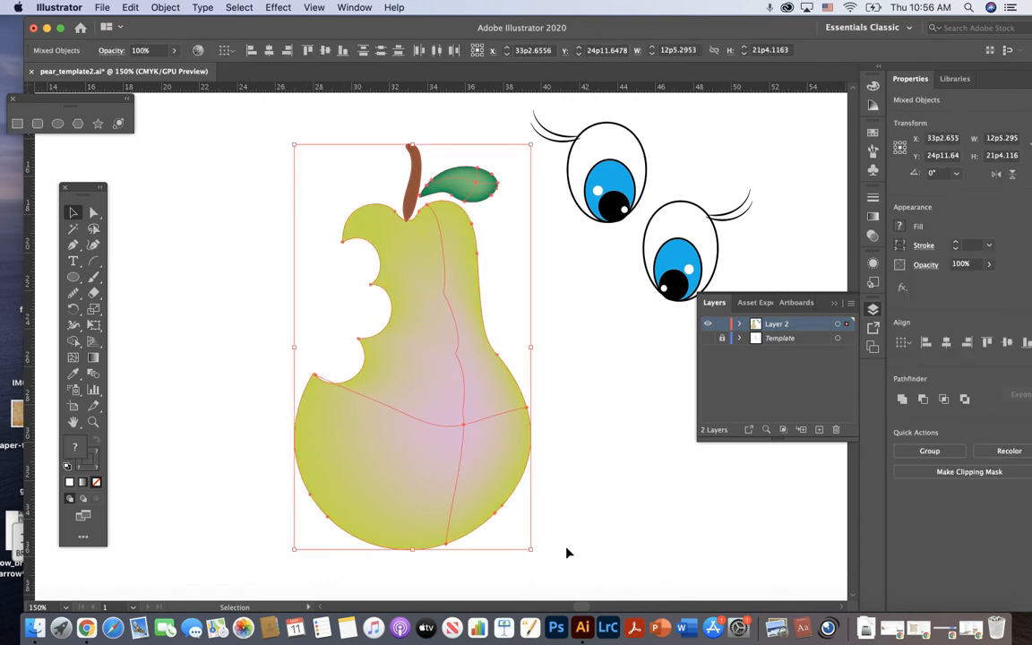
left_click(166, 7)
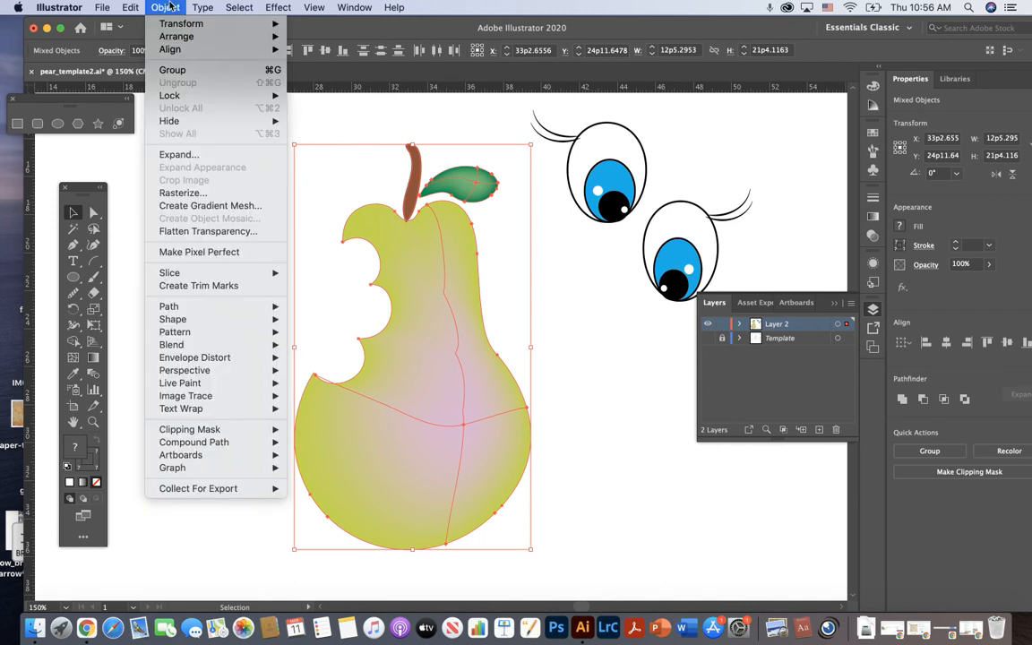
mouse_move(269, 95)
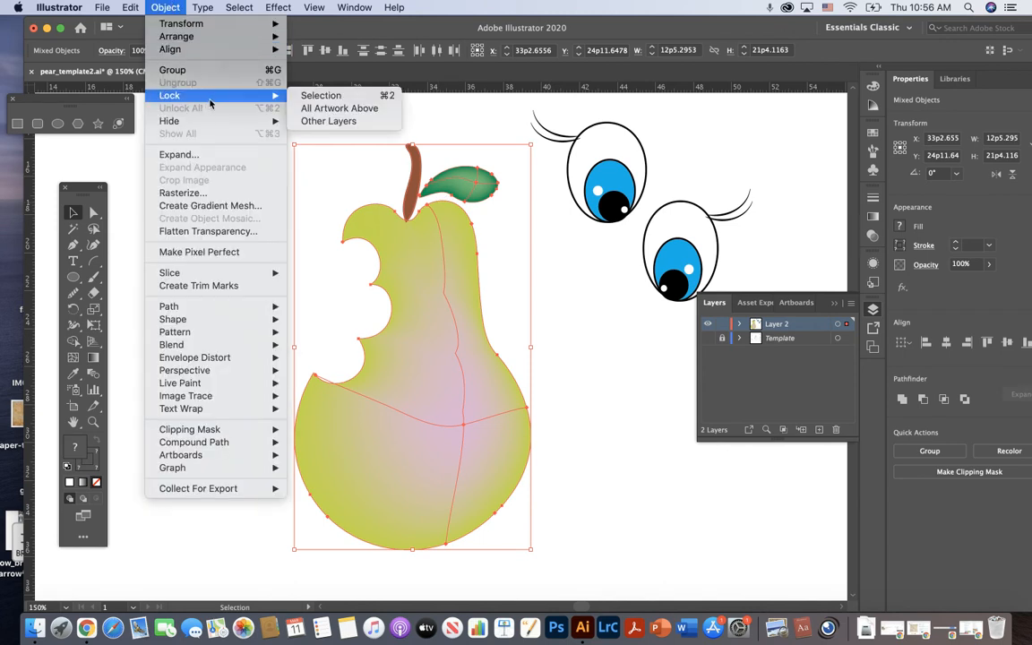
left_click(369, 96)
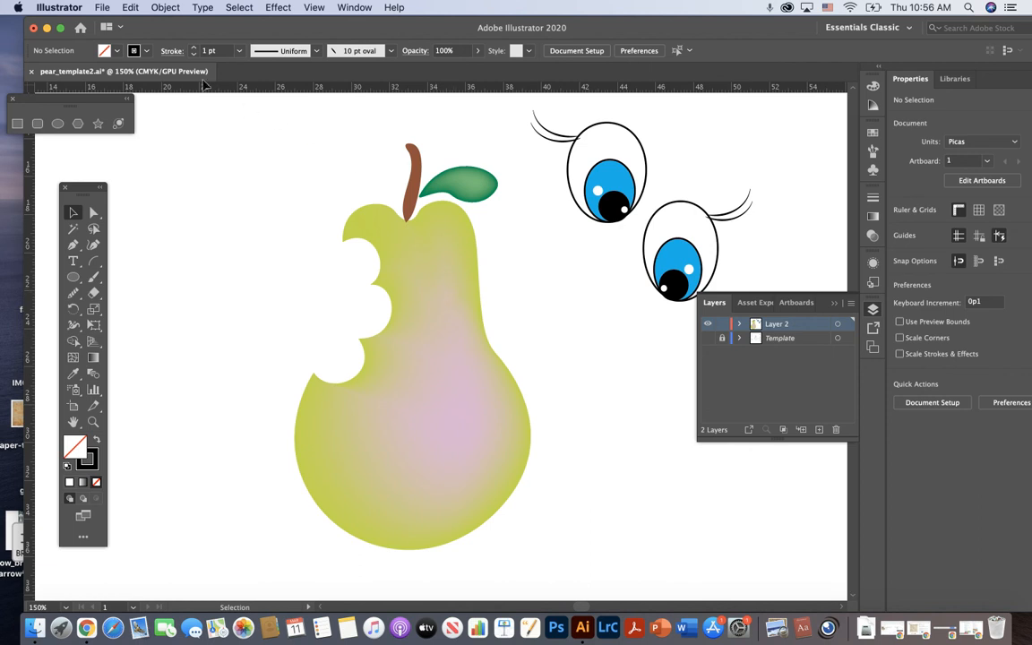
left_click(165, 7)
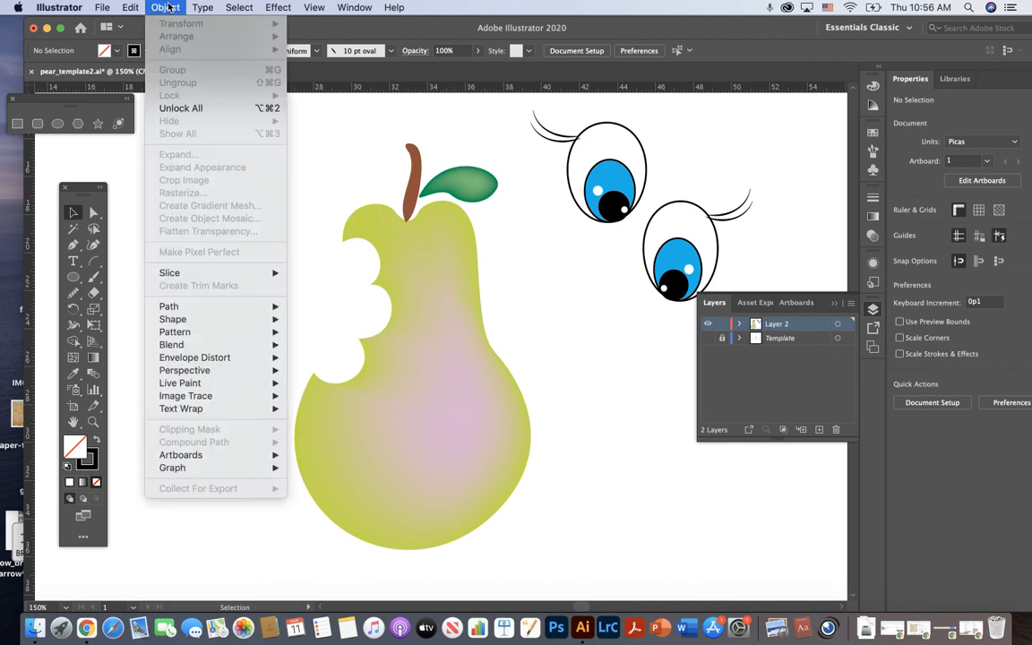
left_click(228, 108)
- Place both eyes side by side on the upper pear and nudge the right one level with the left
left_click_drag(627, 169, 406, 275)
left_click_drag(685, 268, 464, 293)
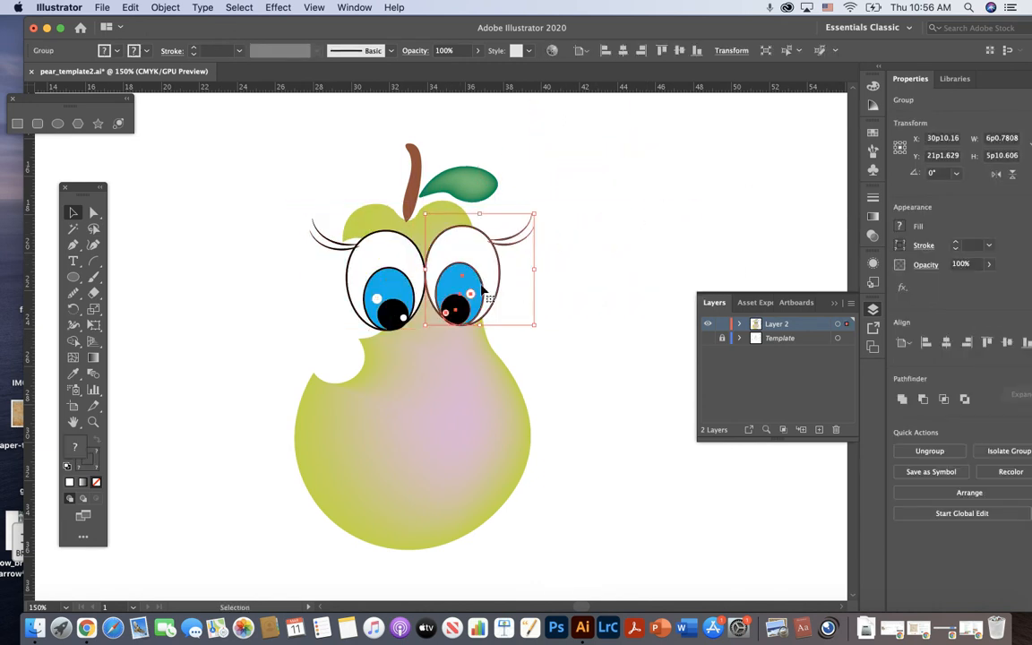
key("Down")
key("Down")
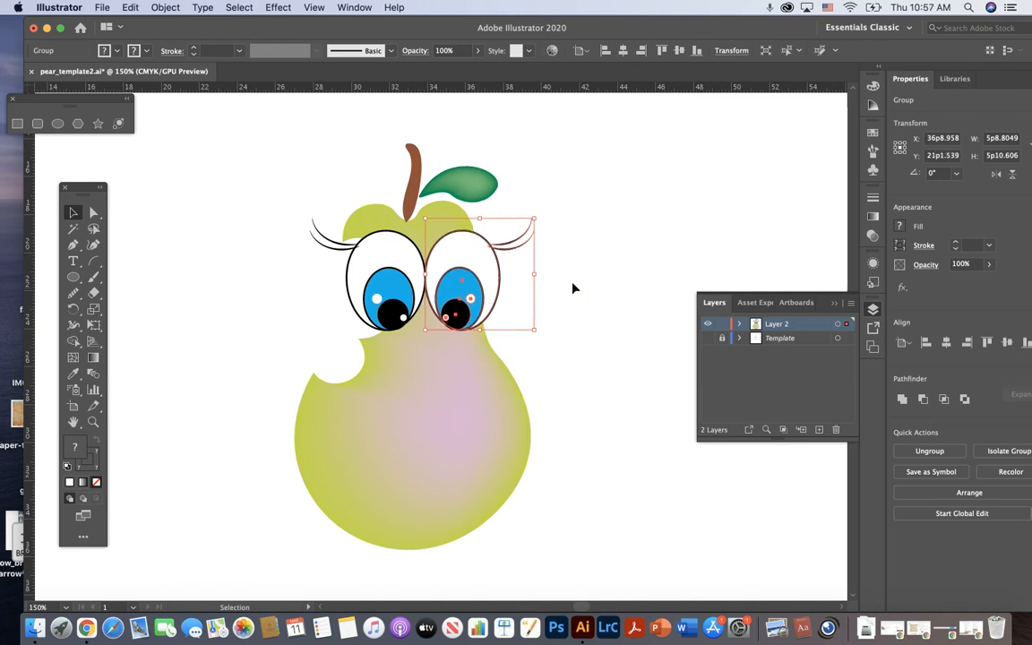
left_click(625, 302)
- Scale both eyes down together to about 9p0 by 4p6 and move them to about X 34p3, Y 26p1 on the pear
mouse_move(267, 199)
left_mouse_down()
mouse_move(310, 237)
mouse_move(502, 323)
left_mouse_up()
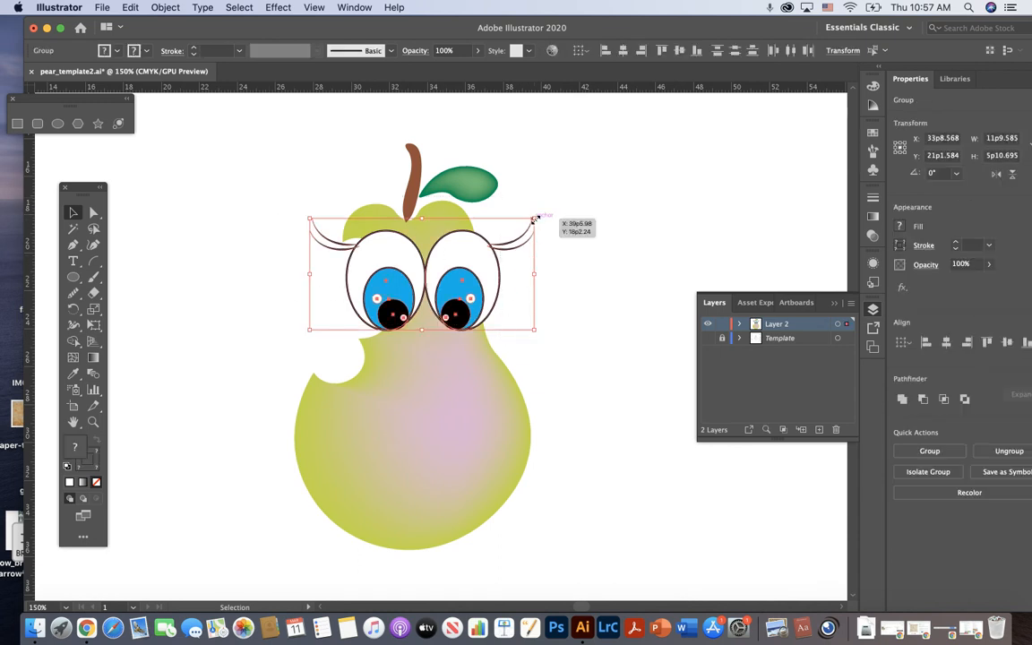
left_click_drag(534, 217, 481, 244)
left_click_drag(444, 290, 474, 375)
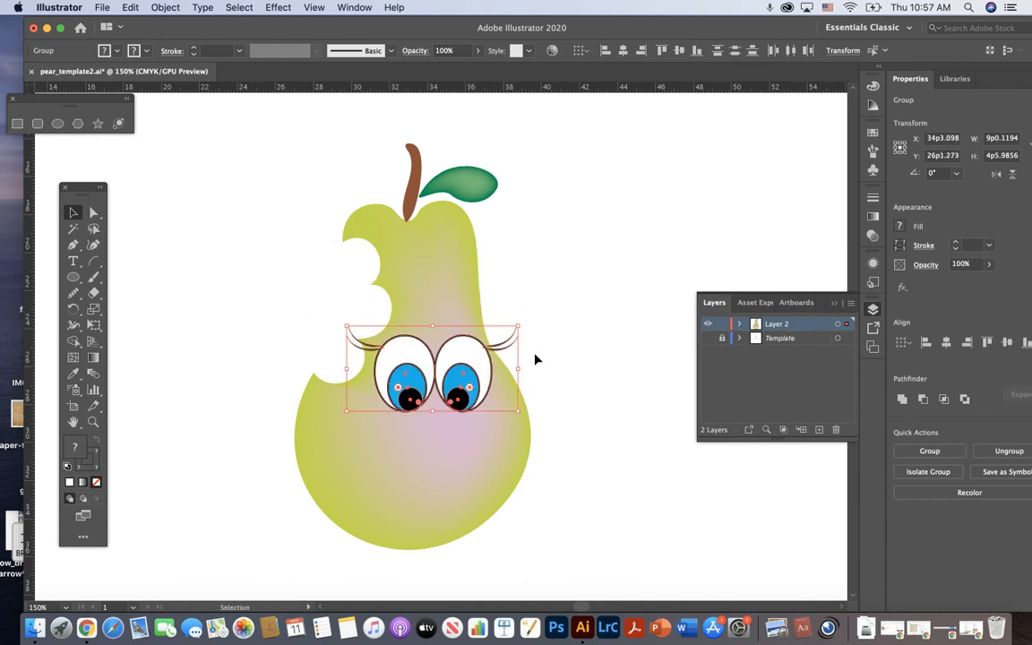
left_click(673, 350)
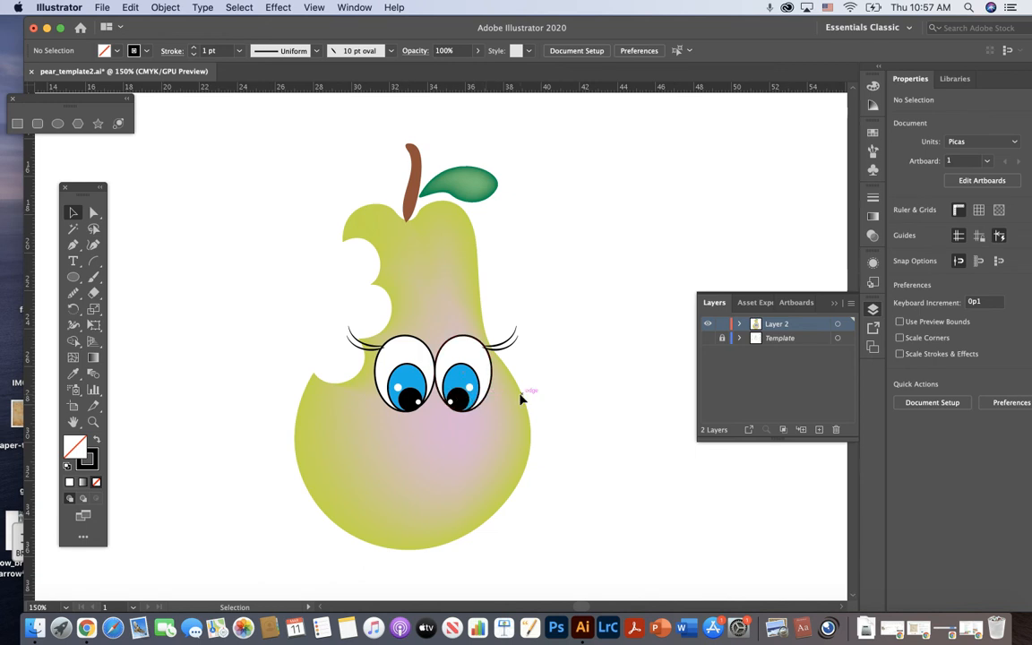
- Delete the right eye and ungroup the remaining left eye
left_click_drag(461, 376, 605, 276)
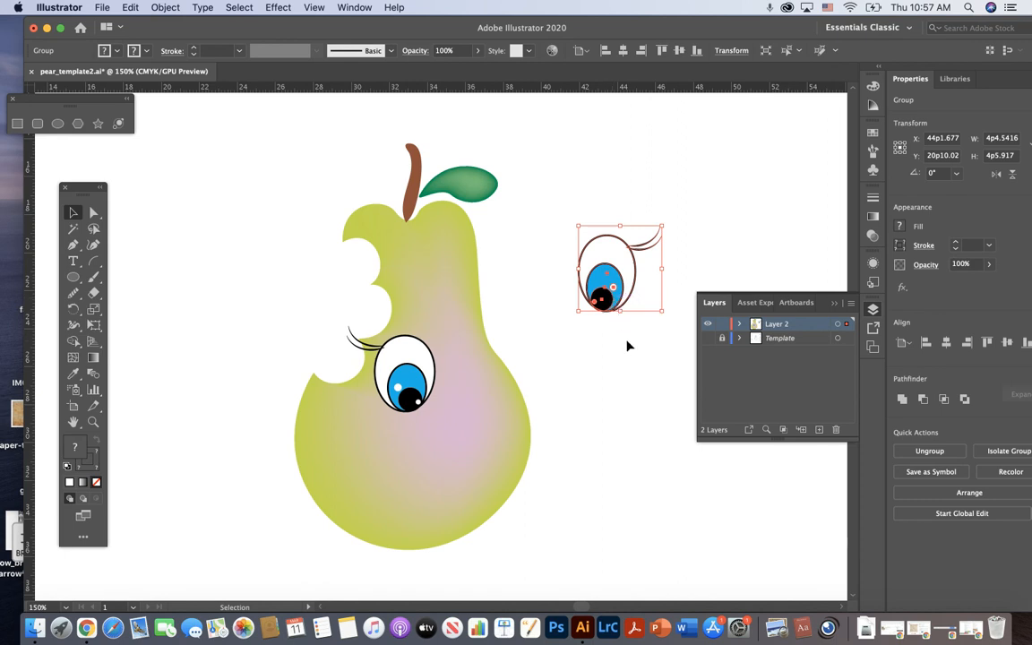
key("Delete")
left_click(385, 354)
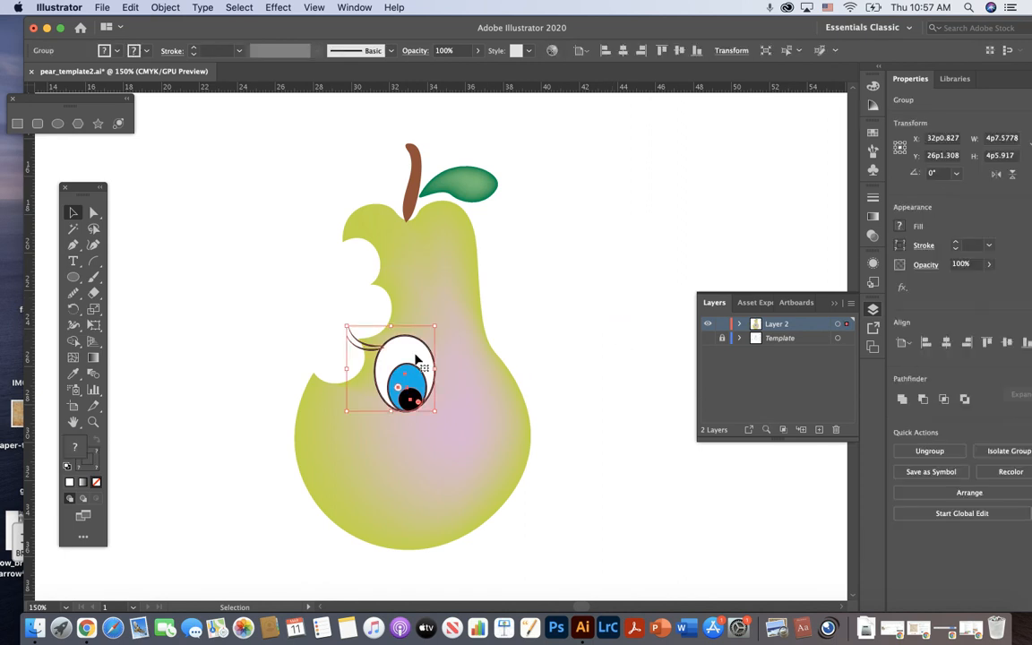
left_click(166, 8)
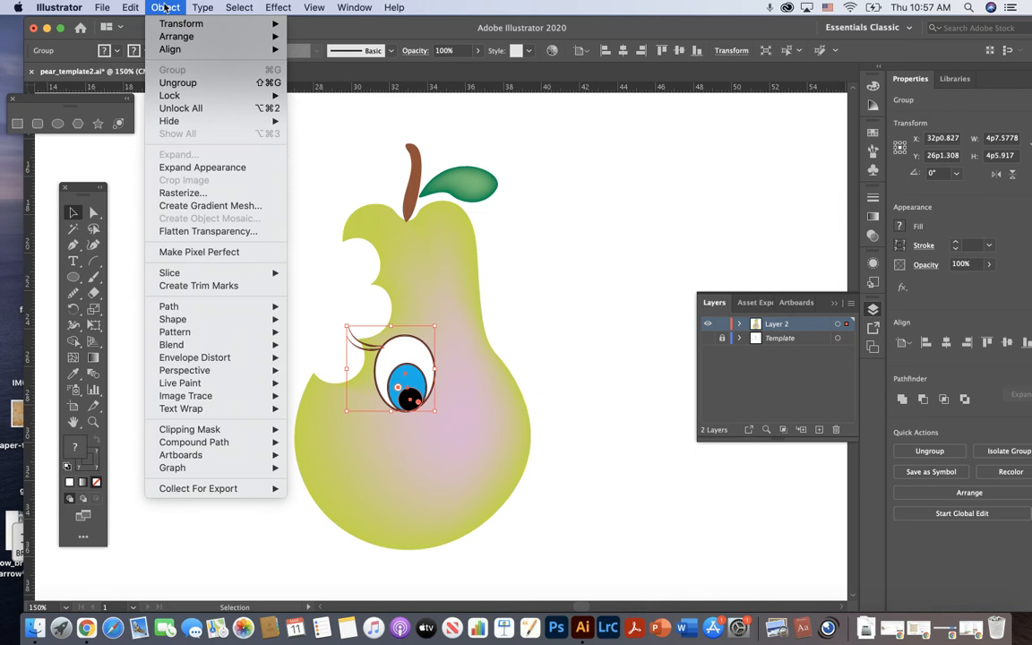
left_click(177, 83)
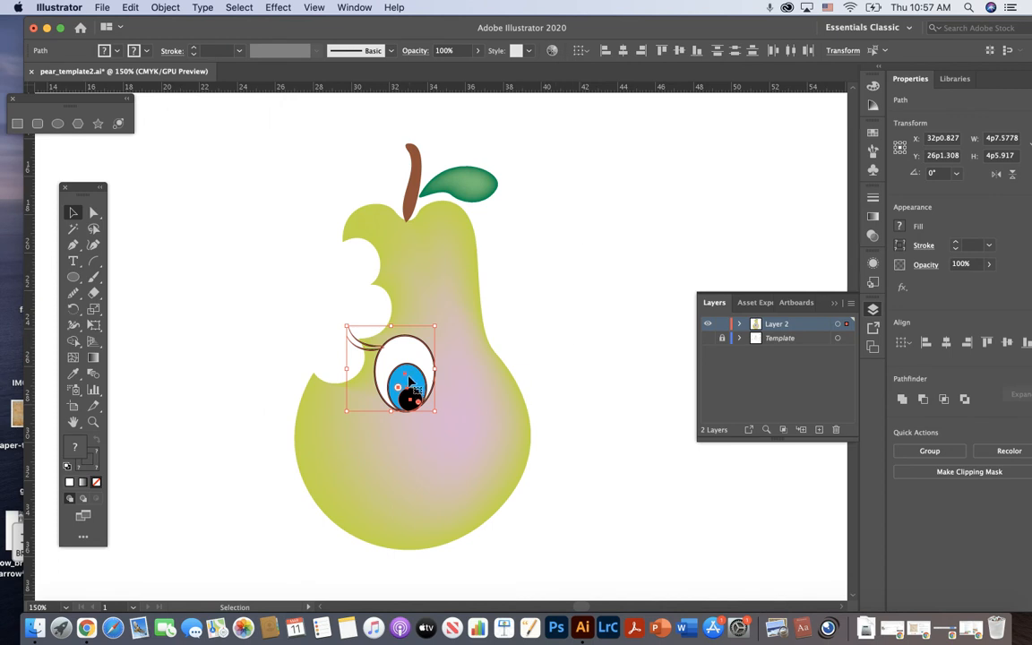
- Duplicate the ungrouped eye to its right and flip the copy horizontally, ending beside the pear with its lashes pointing outward
left_click_drag(410, 380, 503, 380)
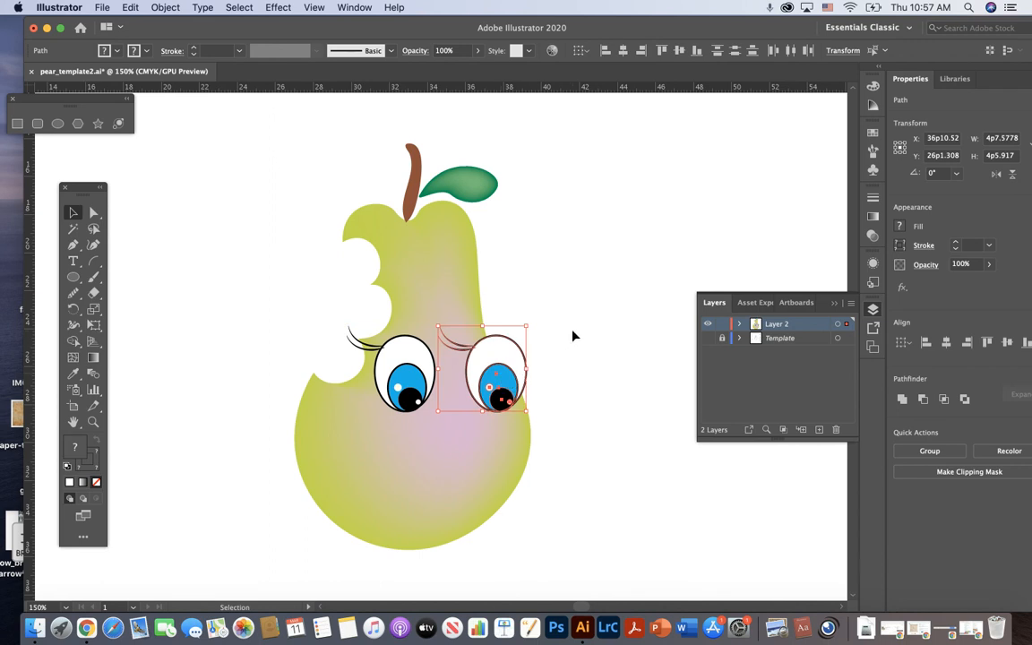
left_click(620, 438)
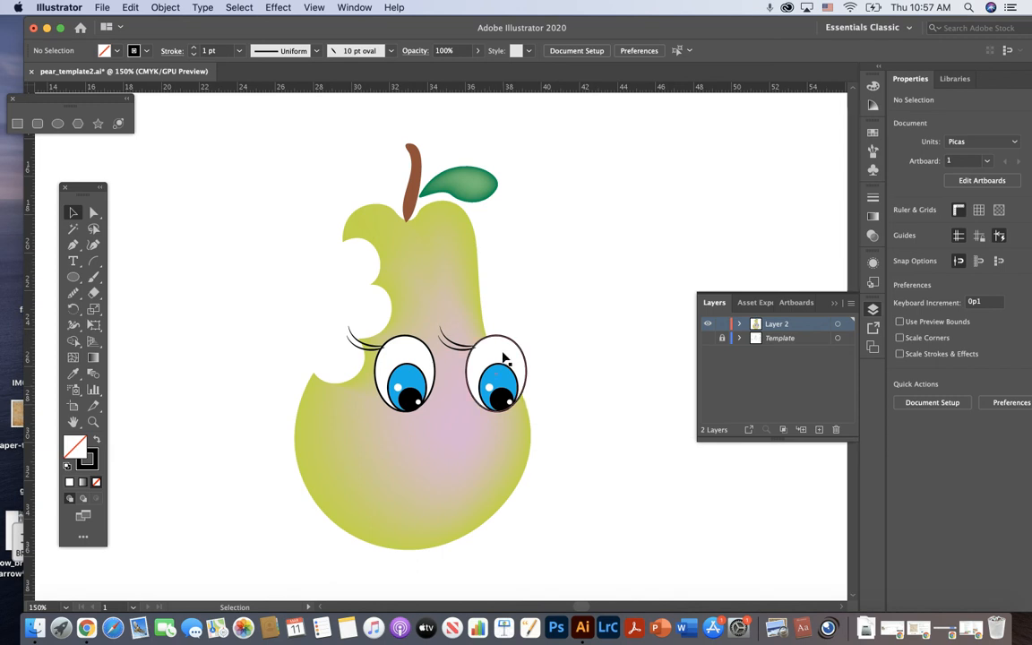
left_click(504, 359)
left_click(466, 323)
left_click_drag(486, 358, 544, 436)
left_click_drag(437, 367, 614, 370)
left_click(592, 460)
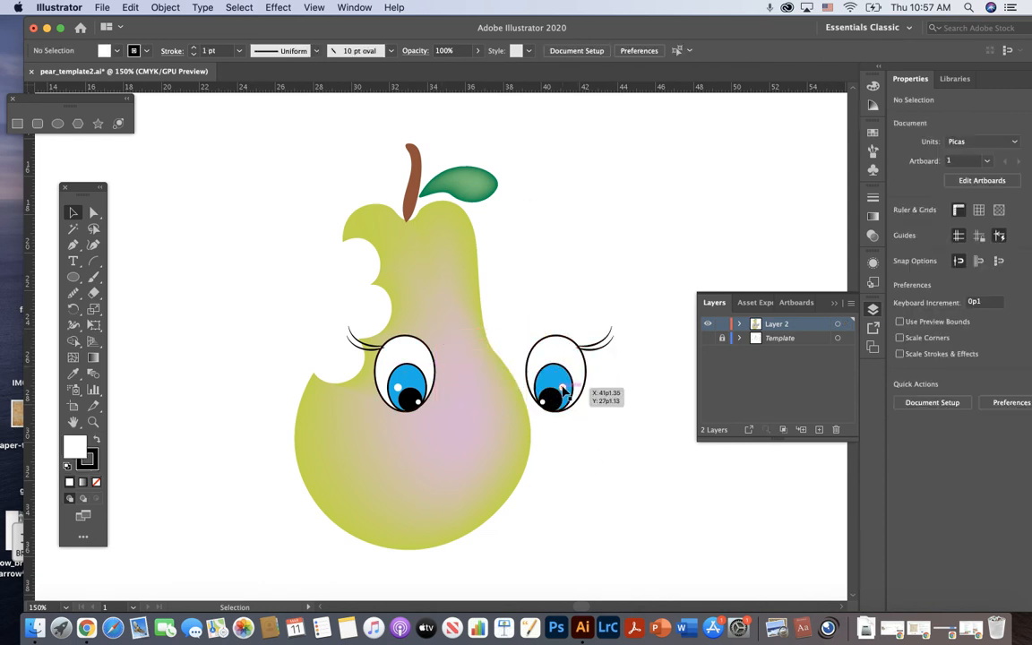
- Reposition the mirrored eye's highlights: the large one on the iris's left side, the small one at the pupil's lower right
mouse_move(562, 389)
left_mouse_down()
mouse_move(540, 391)
mouse_move(557, 403)
left_mouse_up()
left_click(627, 431)
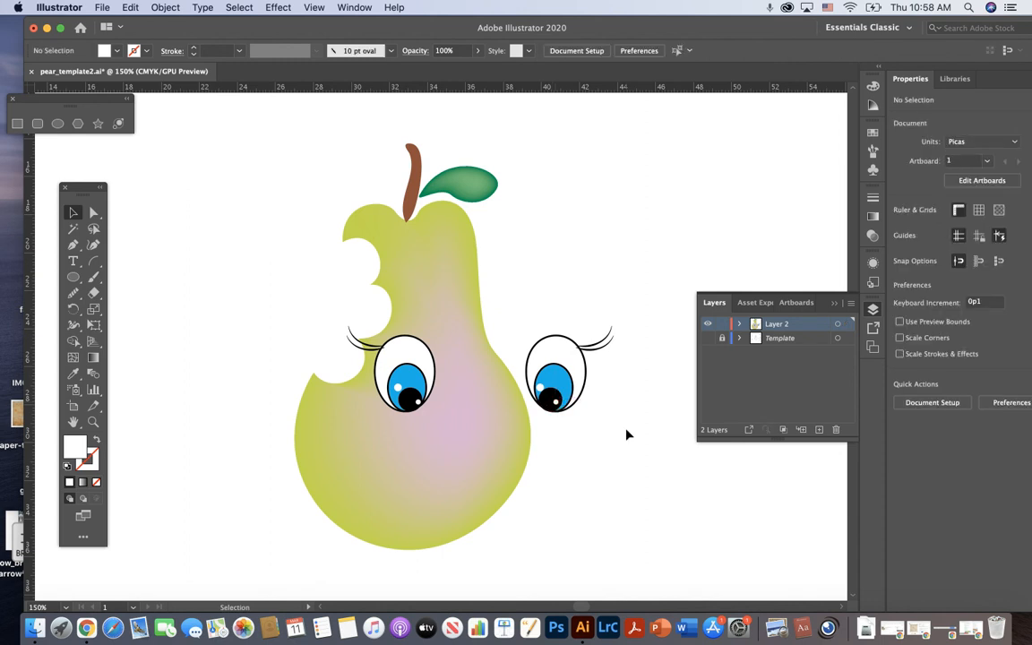
left_click(558, 403)
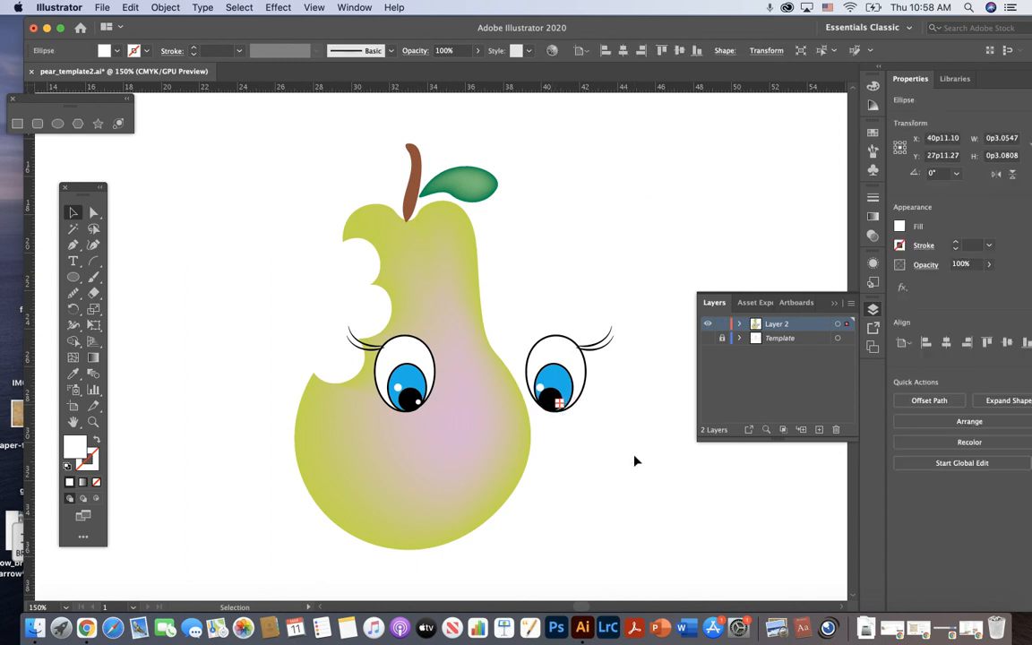
left_click(627, 461)
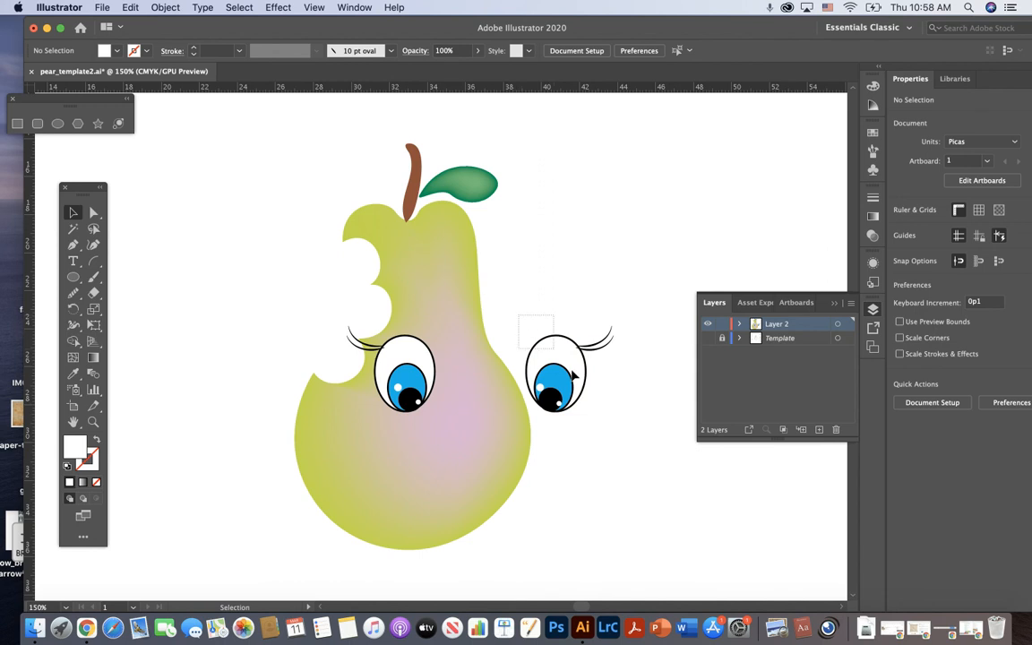
- Group the shapes of the mirrored eye, and group the left eye's shapes separately
left_click_drag(556, 355, 610, 403)
left_click(169, 9)
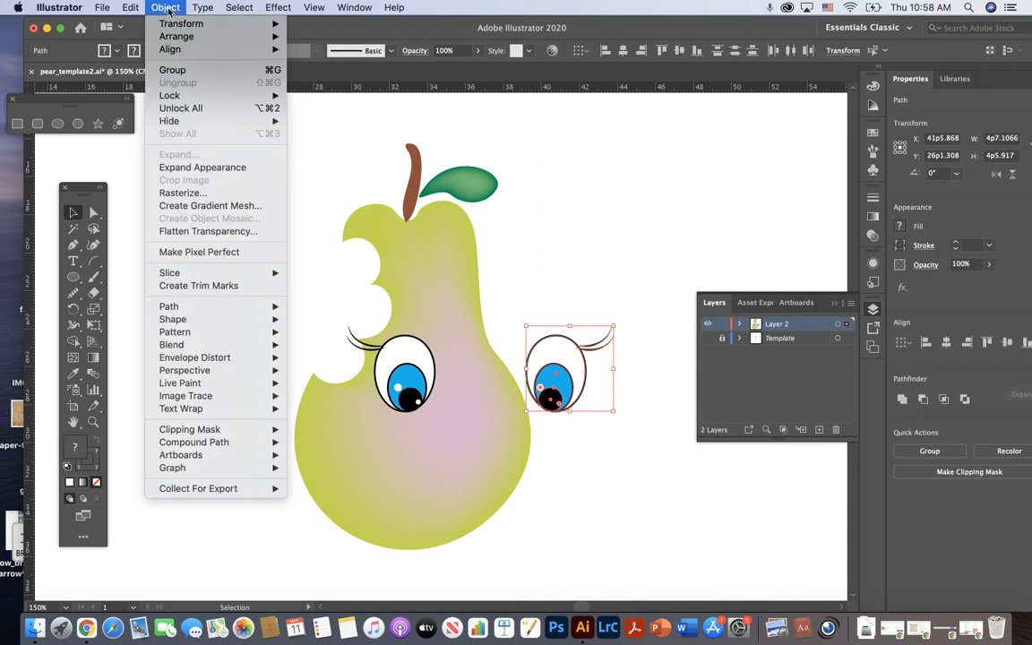
left_click(170, 63)
left_click_drag(318, 318, 438, 418)
left_click(155, 7)
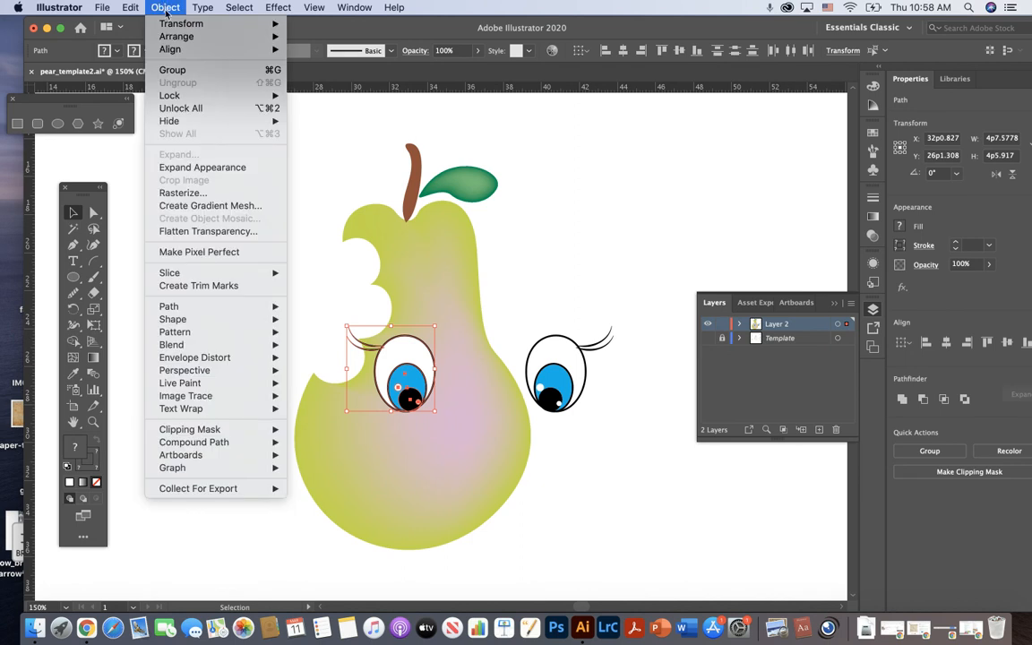
left_click(175, 71)
- Move the mirrored eye group horizontally onto the pear, right next to the left eye
left_click(537, 249)
left_click_drag(560, 370, 475, 368)
left_click(613, 372)
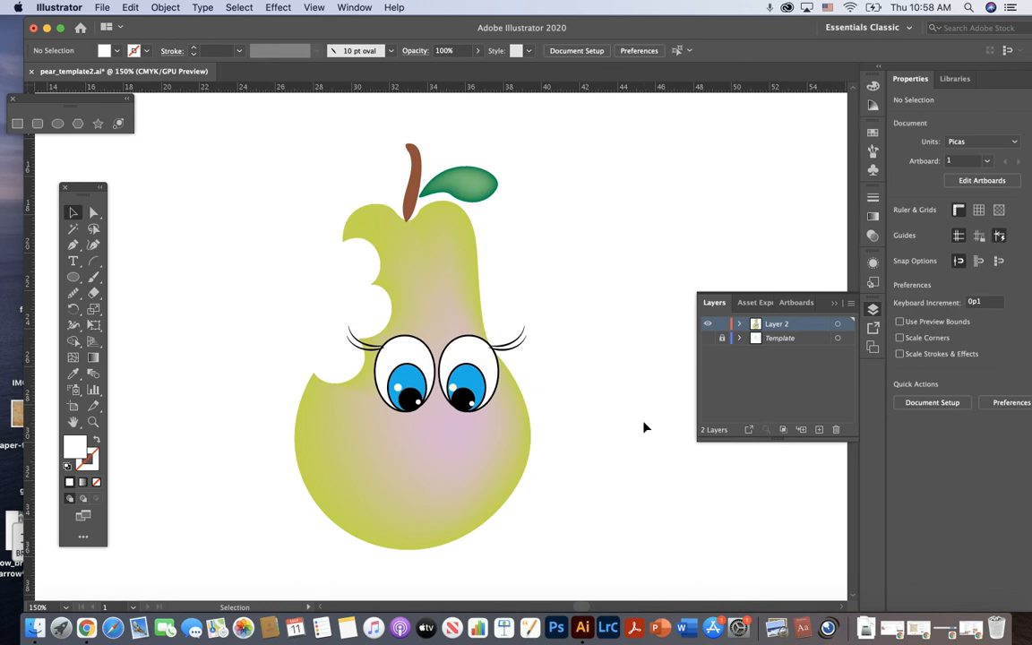
- Draw a pink-filled ellipse without a stroke, about 10p6 wide and 5p6 high, in the empty area beside the leaf
left_click(58, 125)
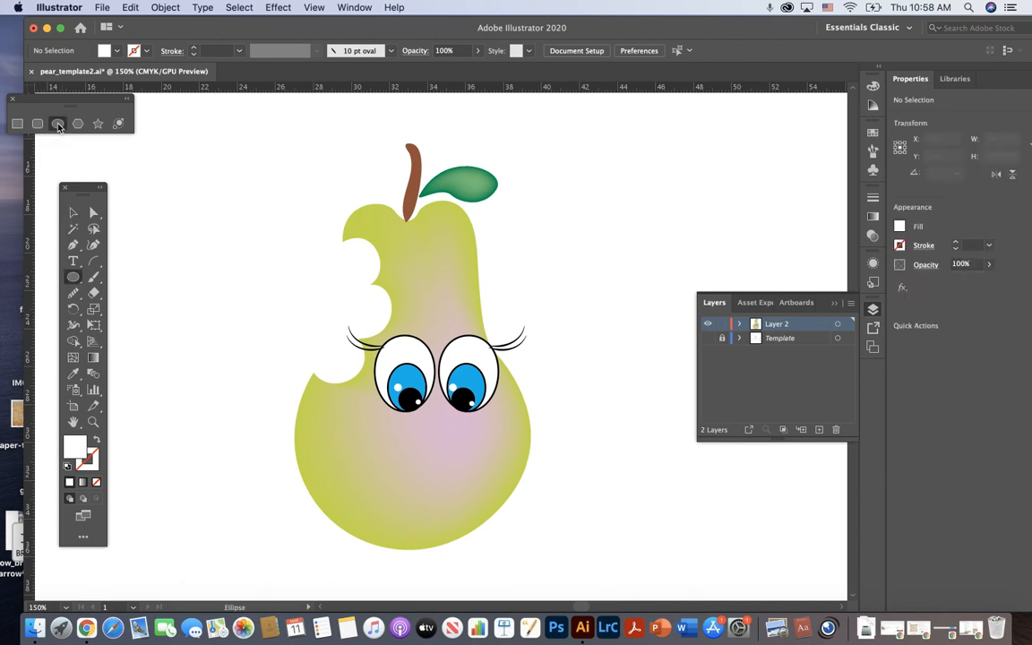
left_click(117, 52)
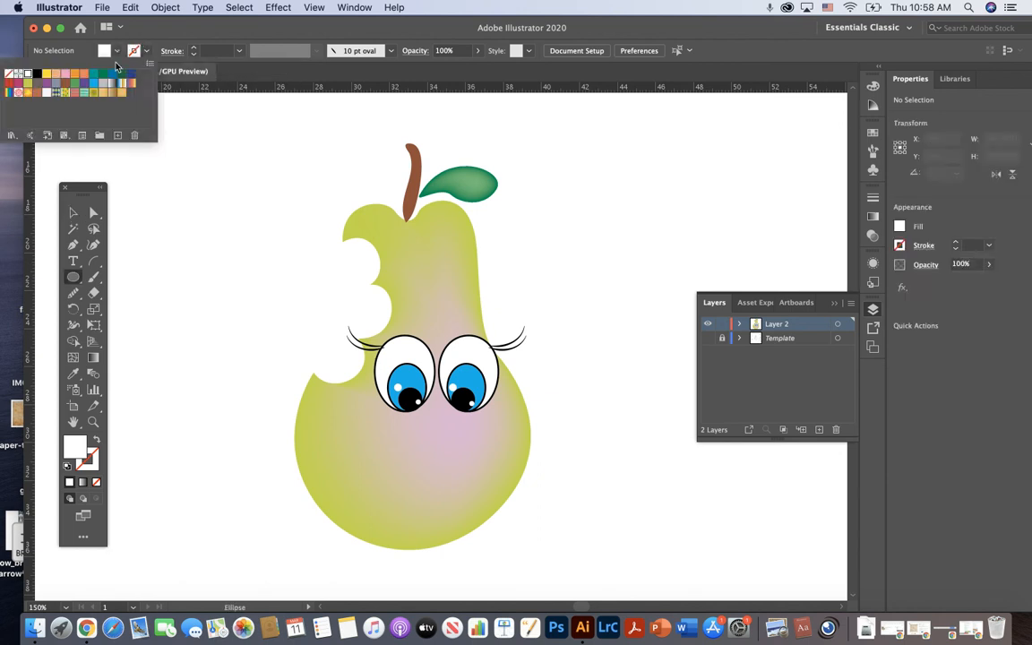
left_click(64, 77)
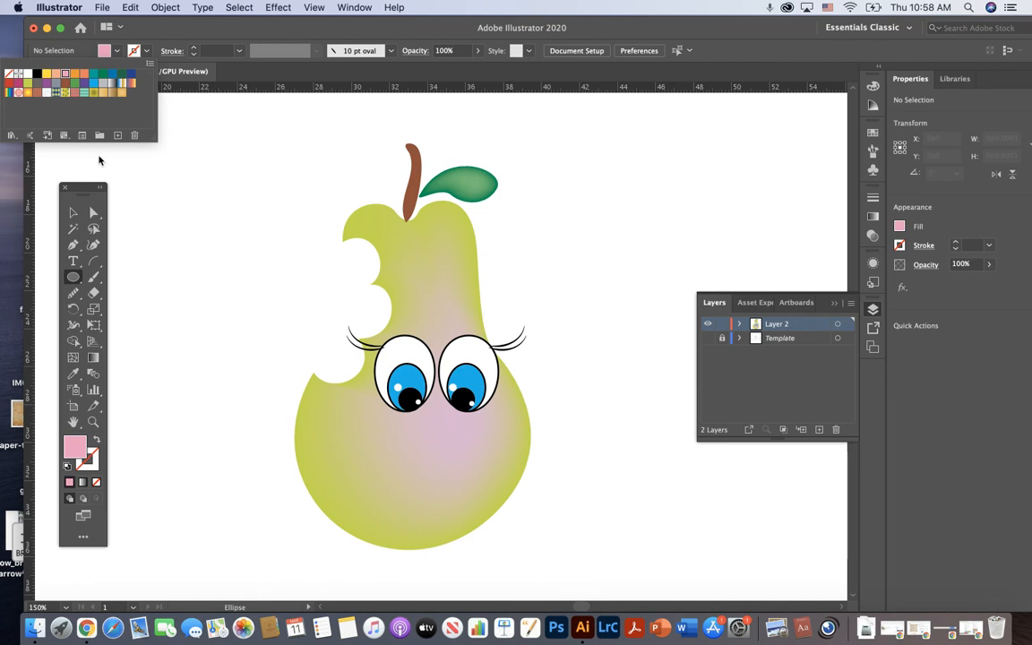
left_click(619, 206)
left_click_drag(580, 166, 782, 270)
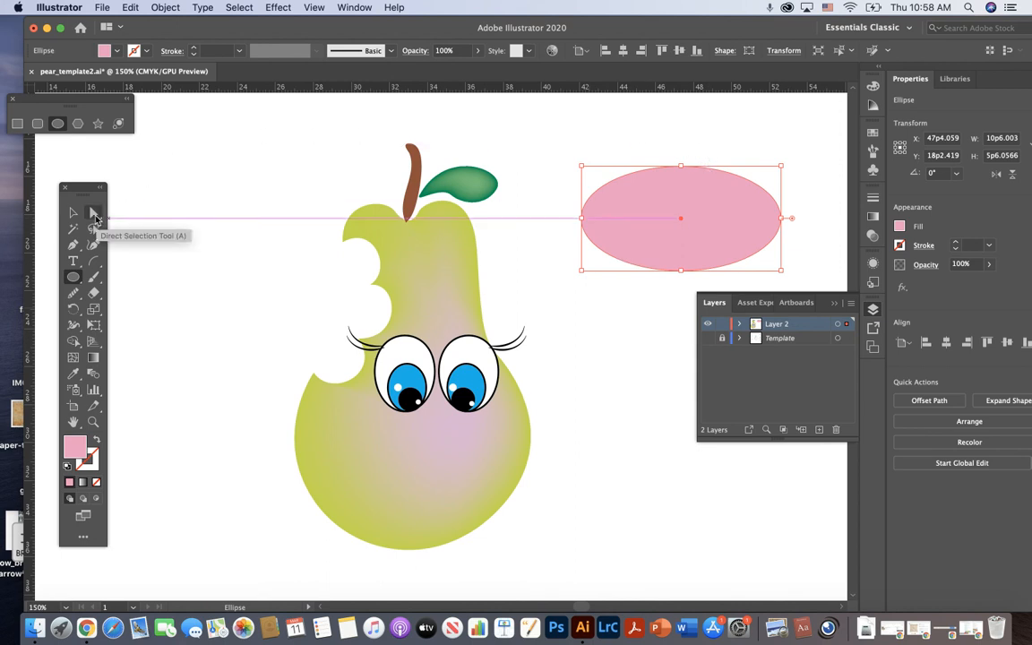
- Reshape the pink ellipse into a smile by lowering its top anchor point past the centre and moving its bottom anchor point slightly down
left_click(97, 213)
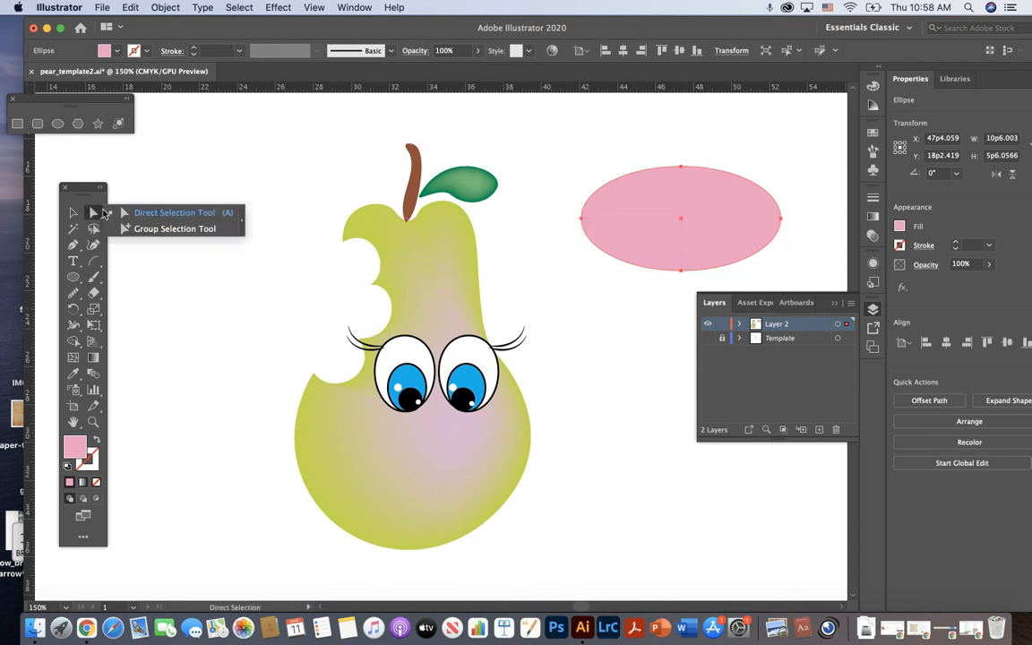
left_click(685, 146)
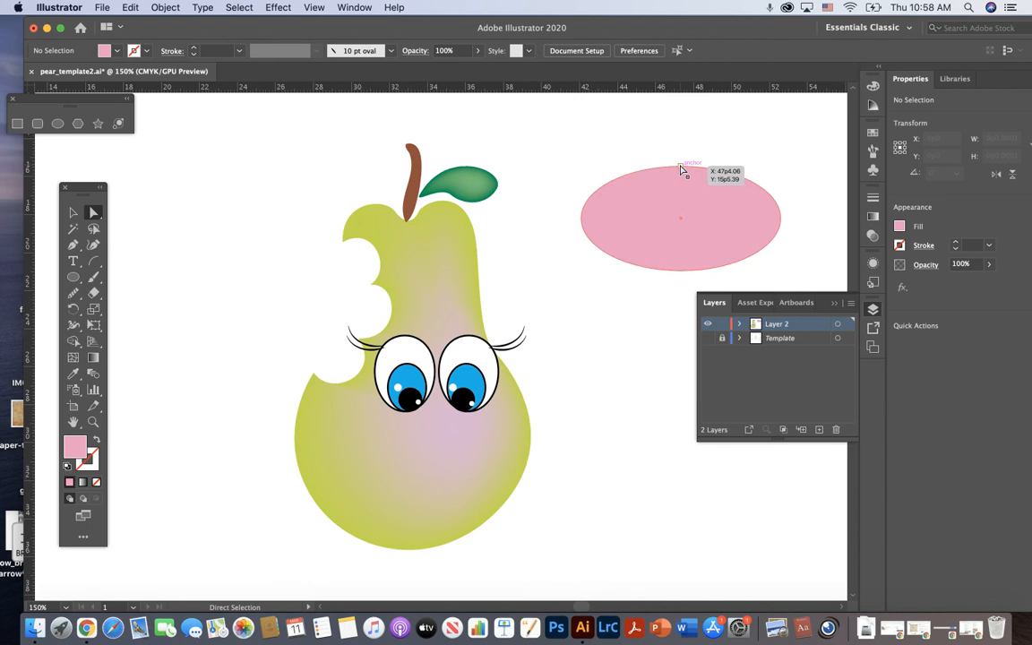
left_click_drag(681, 169, 682, 229)
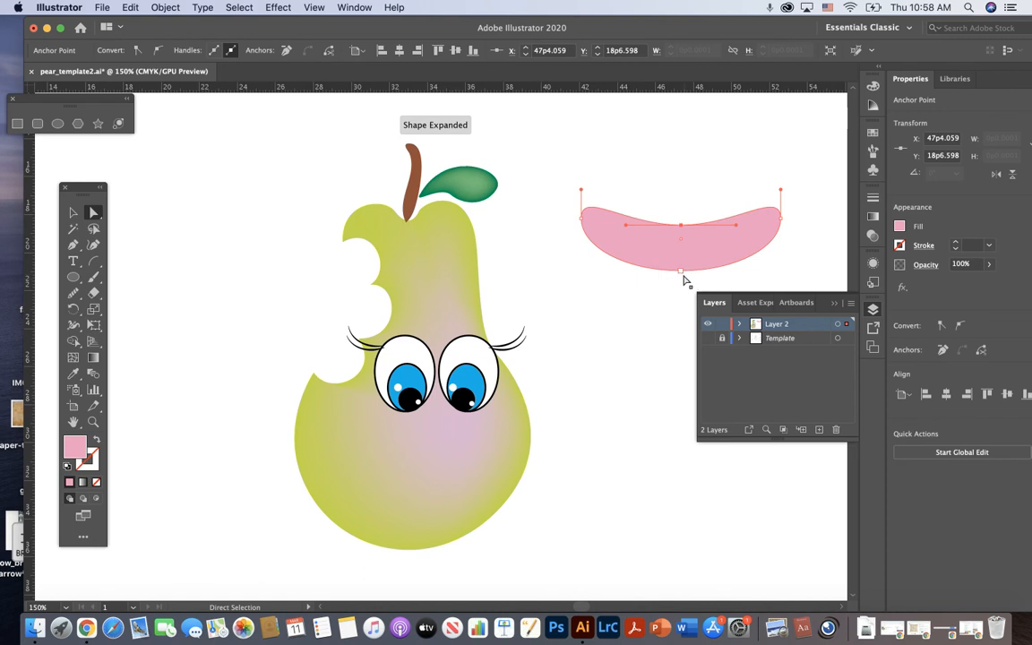
left_click_drag(682, 276, 683, 291)
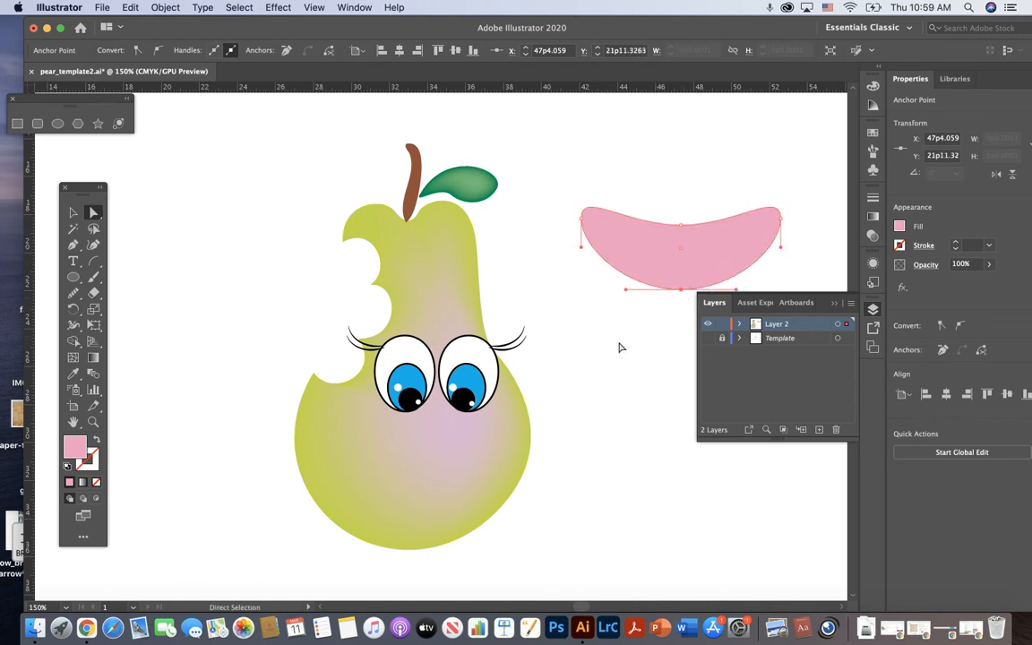
- Move the whole pink smile shape closer to the leaf and slightly up, leaving it in the empty area beside the pear
key("v")
left_click_drag(677, 262, 627, 258)
left_click(631, 415)
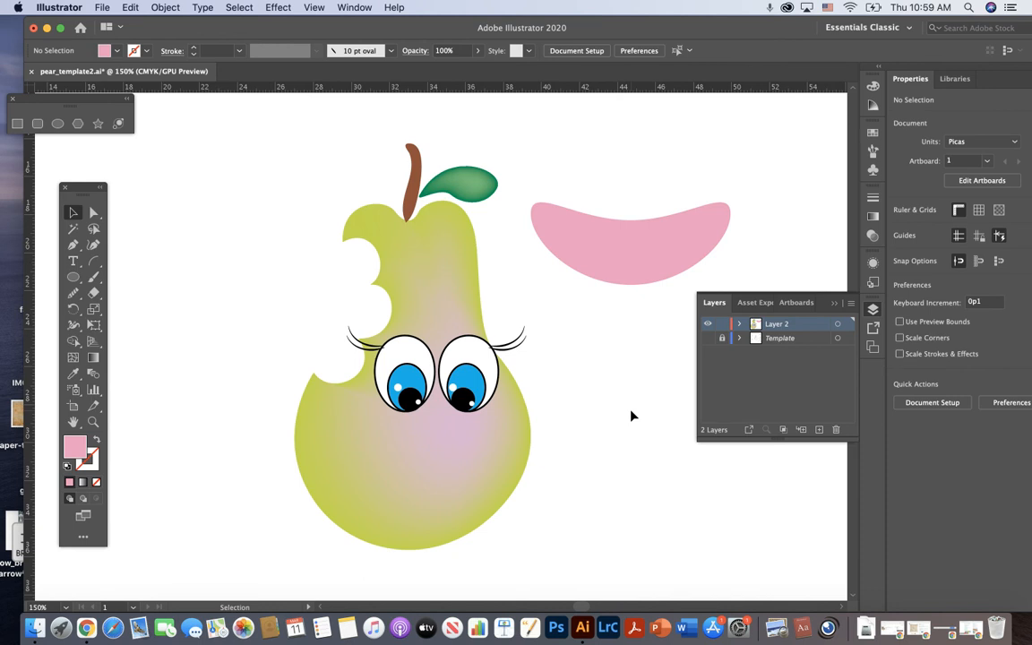
left_click_drag(624, 274, 636, 259)
left_click(616, 343)
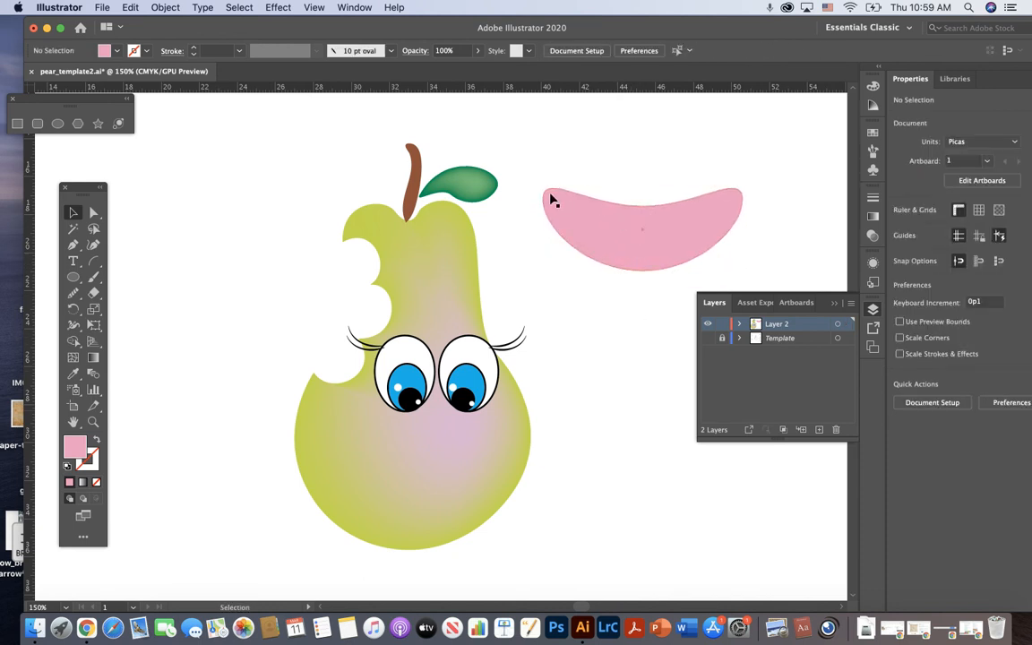
- Convert the anchor points at both ends of the pink smile to sharp corners with the Anchor Point tool
left_click(616, 234)
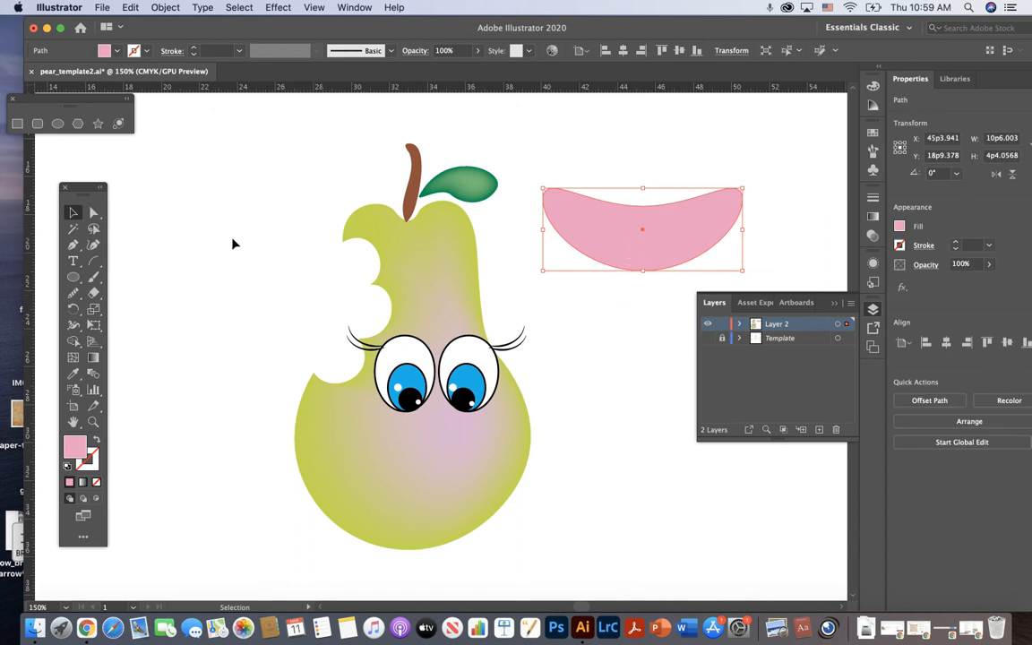
left_click_drag(76, 244, 141, 251)
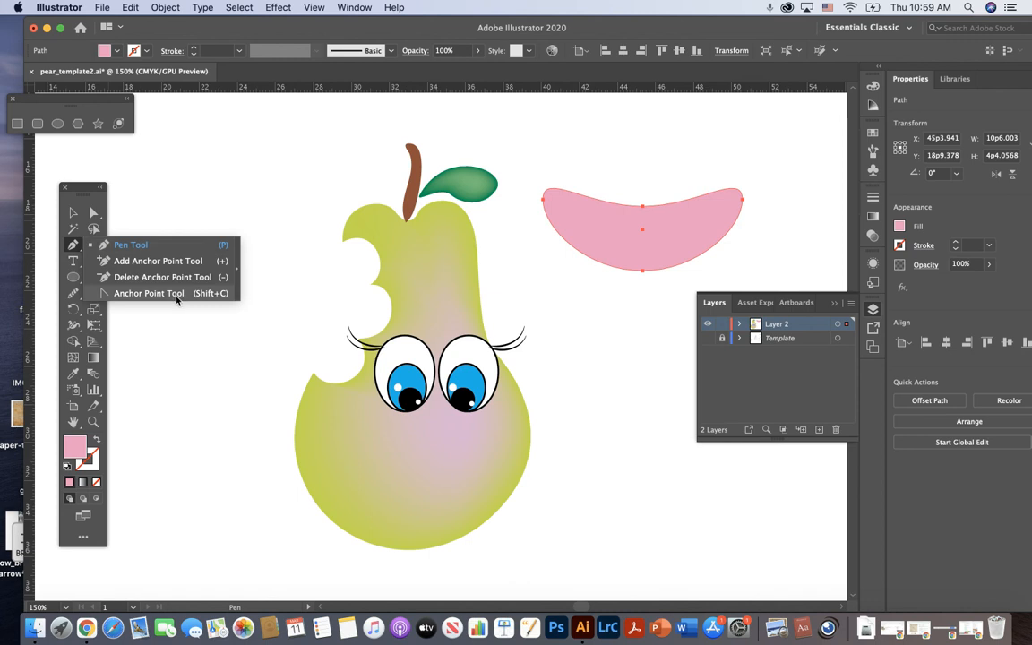
left_click(149, 293)
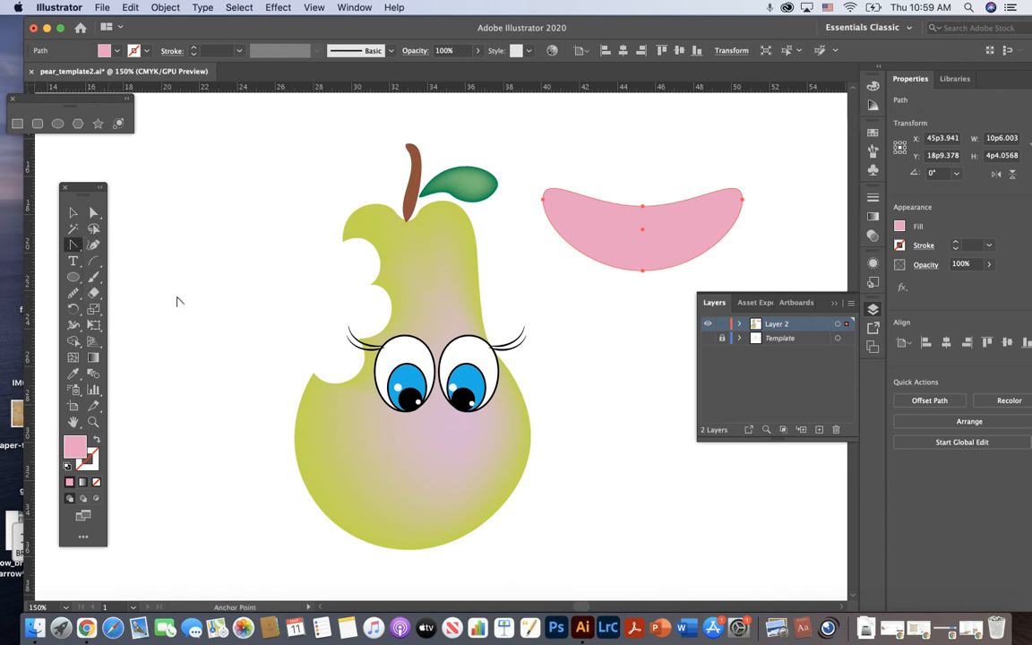
left_click(543, 201)
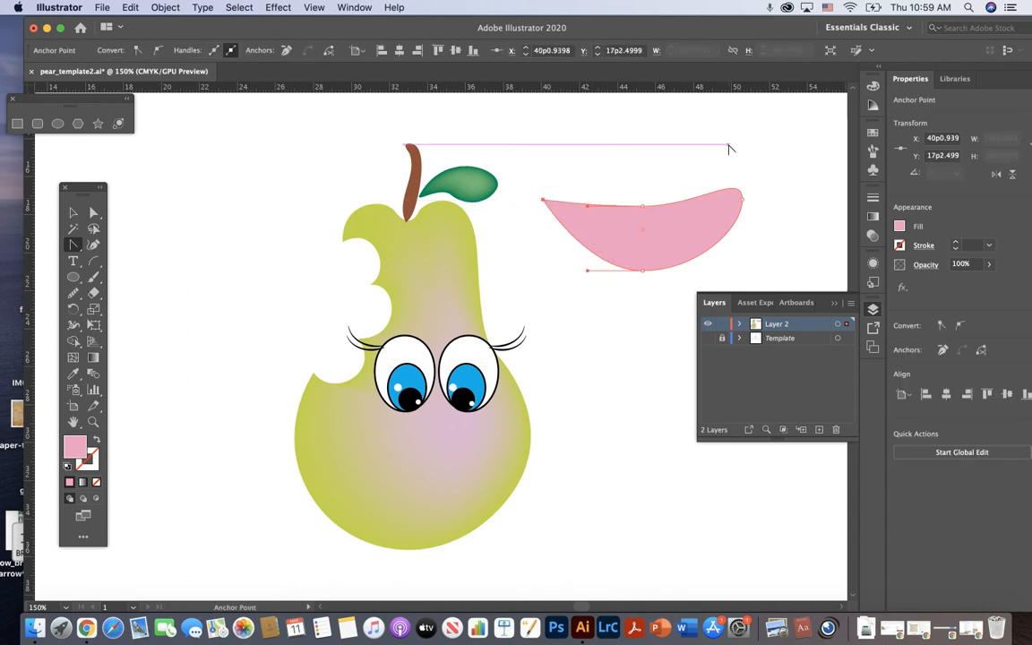
left_click(742, 199)
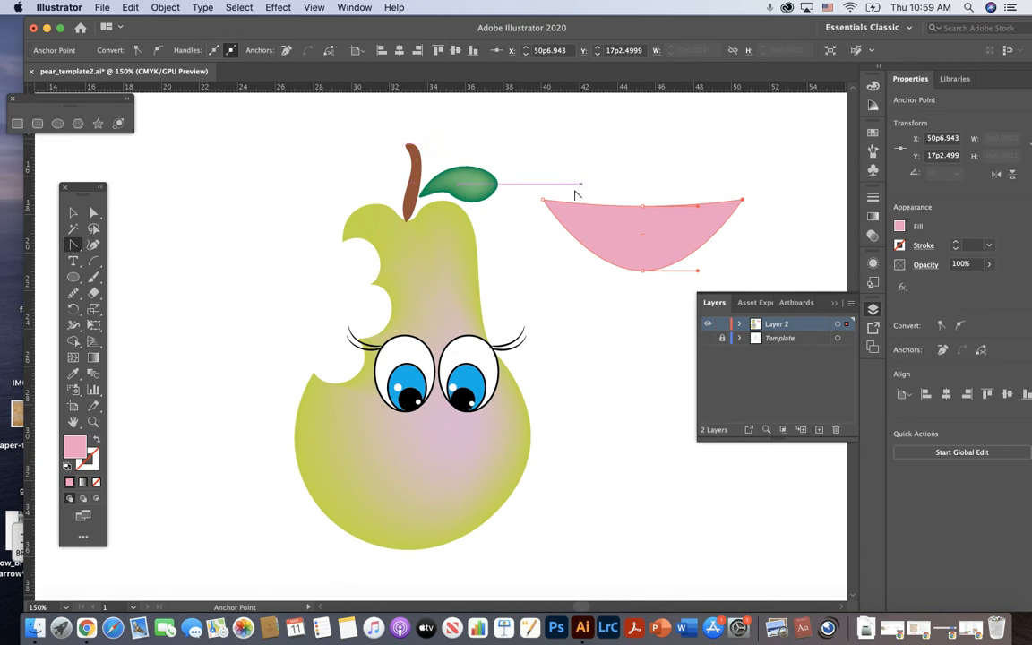
- Pull short curve handles out of both end anchor points of the smile to give its tips a soft rounding
left_click_drag(542, 202, 553, 188)
left_click(742, 200)
left_click_drag(742, 200, 749, 216)
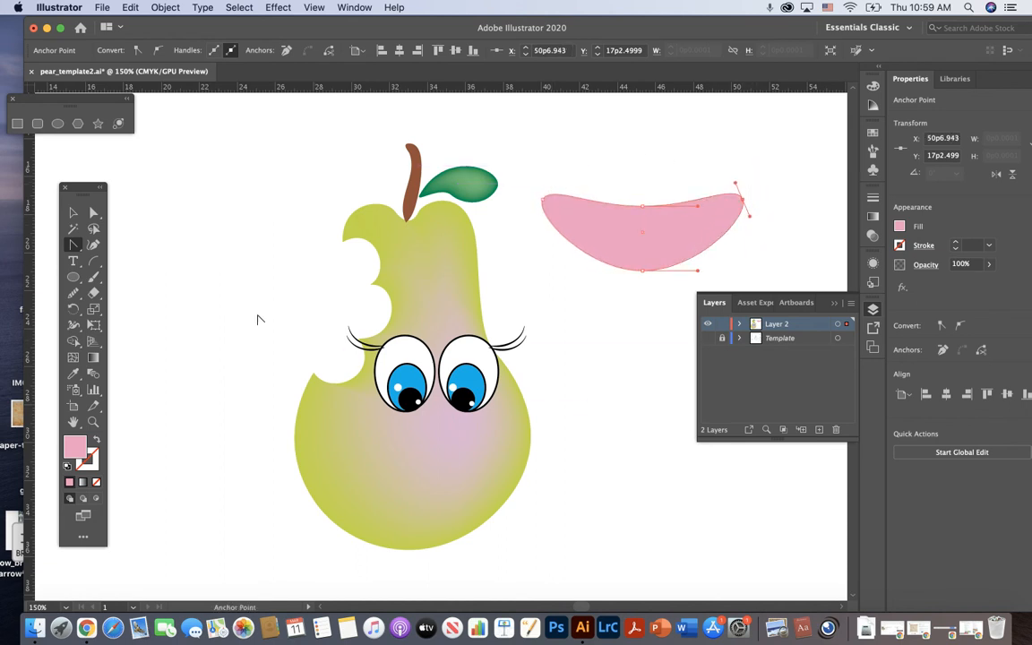
- Place the smile on the pear below the eyes and scale it proportionally to about 8p2 wide and 3p2 high
key("v")
left_click_drag(668, 242, 451, 491)
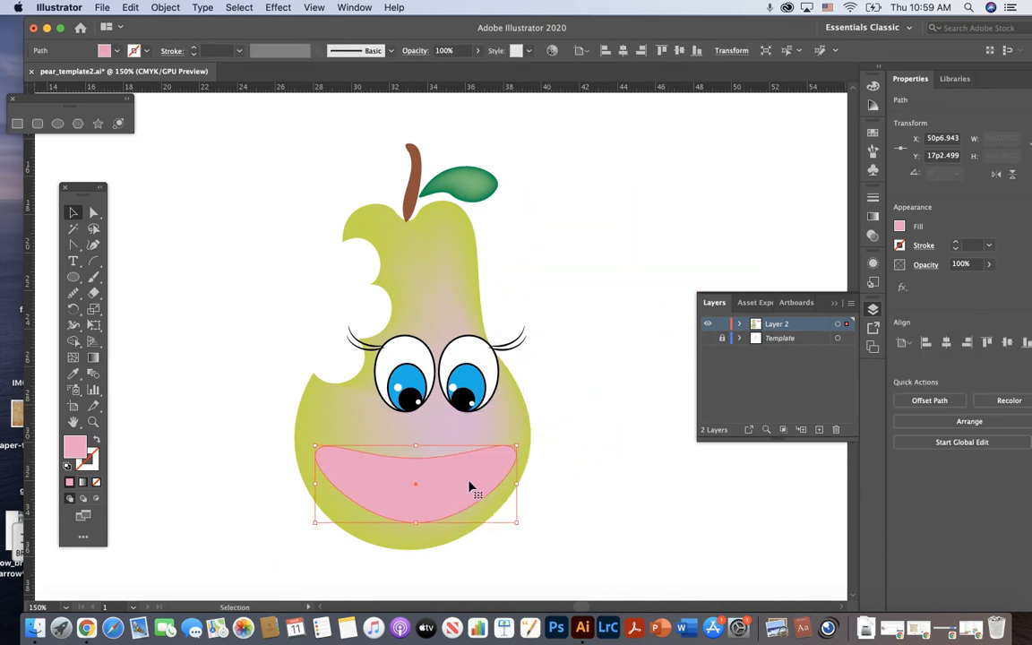
left_click_drag(517, 446, 490, 475)
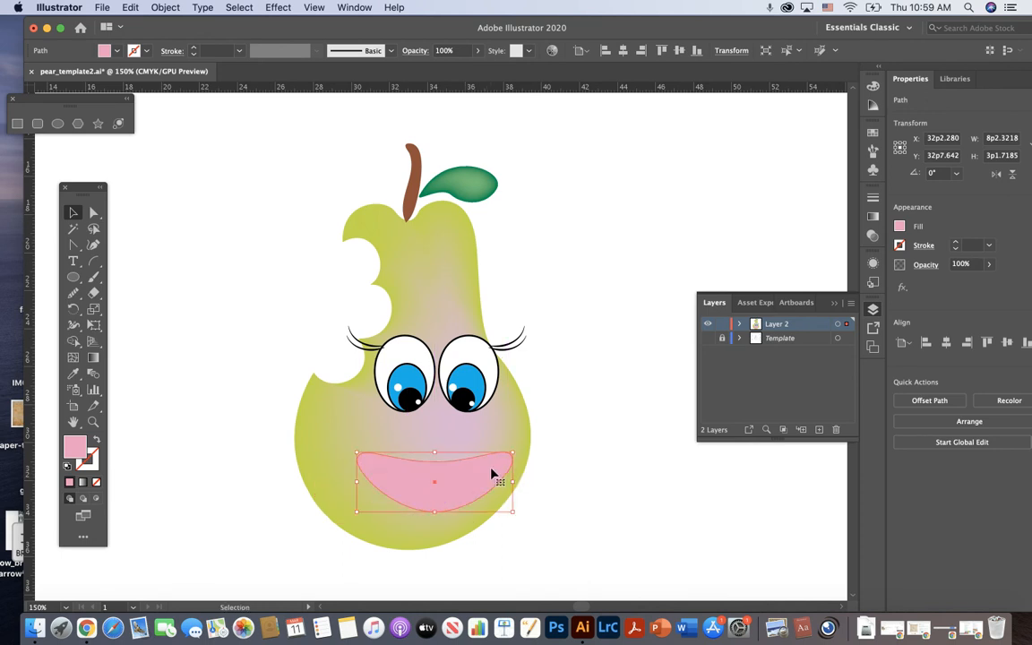
left_click(569, 505)
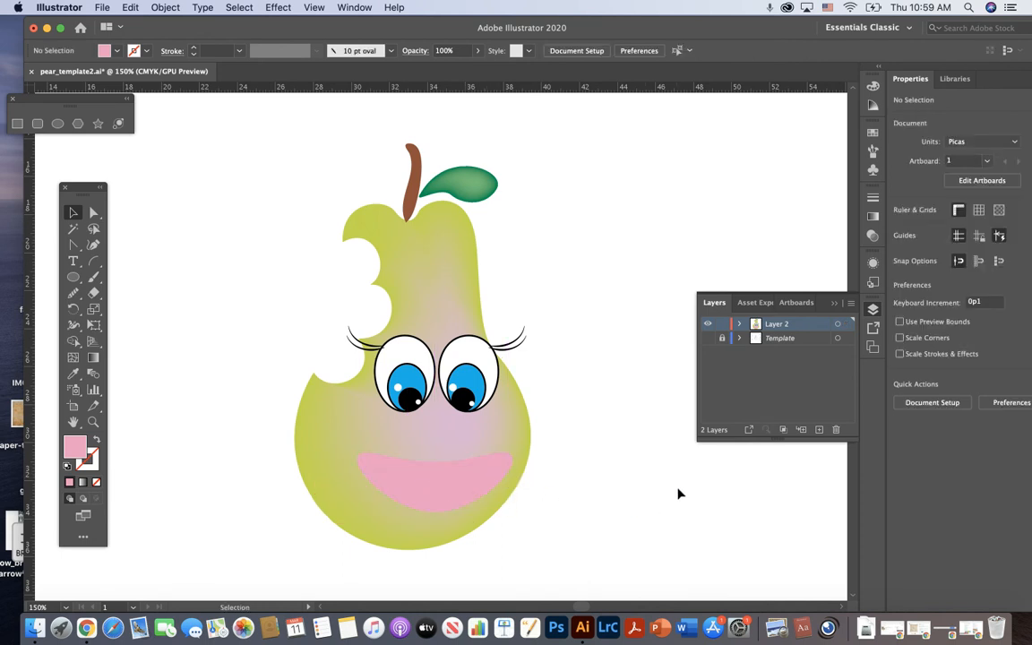
- Draw a tongue ellipse about 3p6 wide and 1p11 high in the mouth's lower middle and fill it with darker pink #ED6EAB
left_click(58, 125)
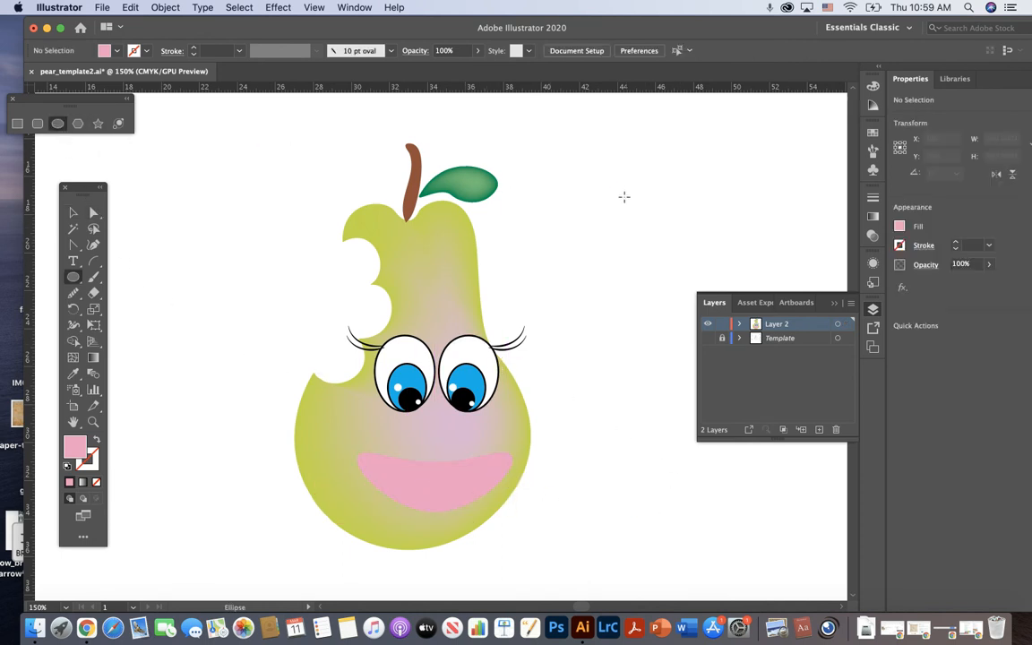
left_click_drag(405, 476, 471, 510)
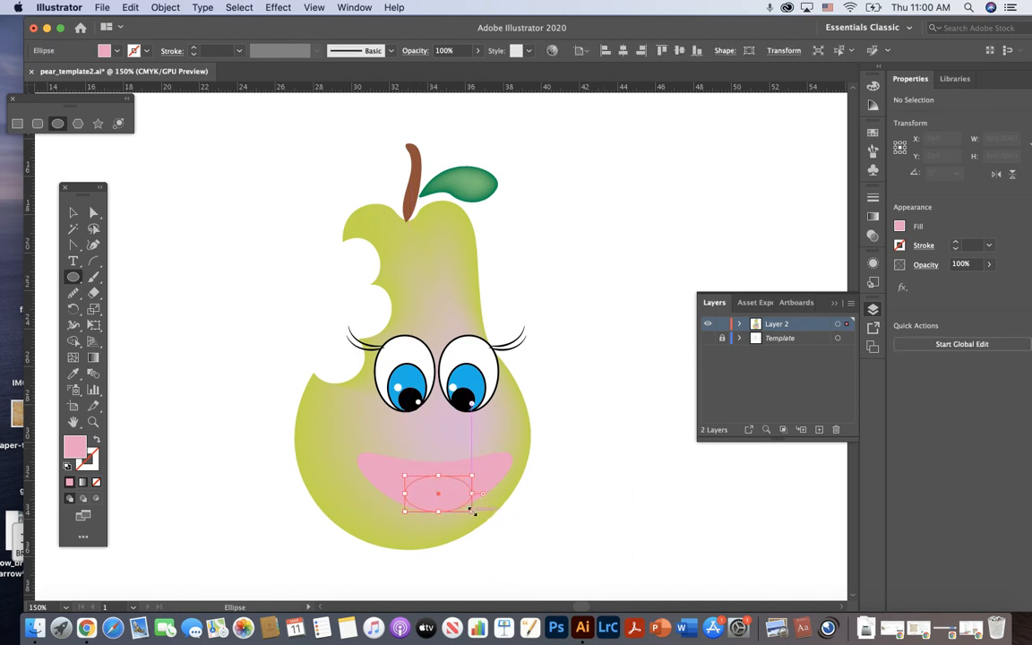
left_click(118, 53)
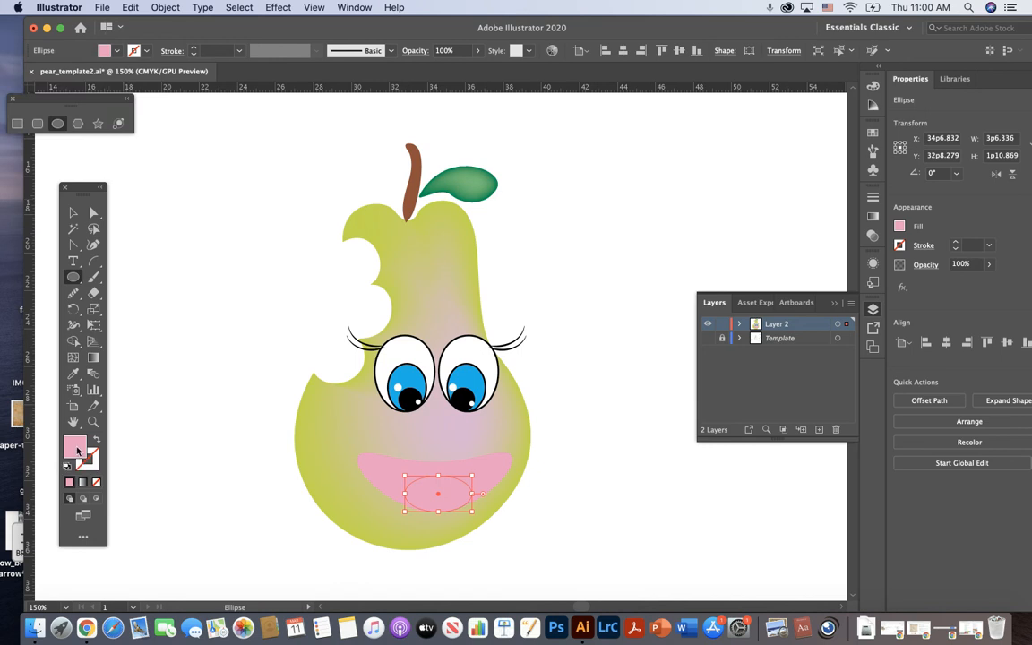
double_click(75, 444)
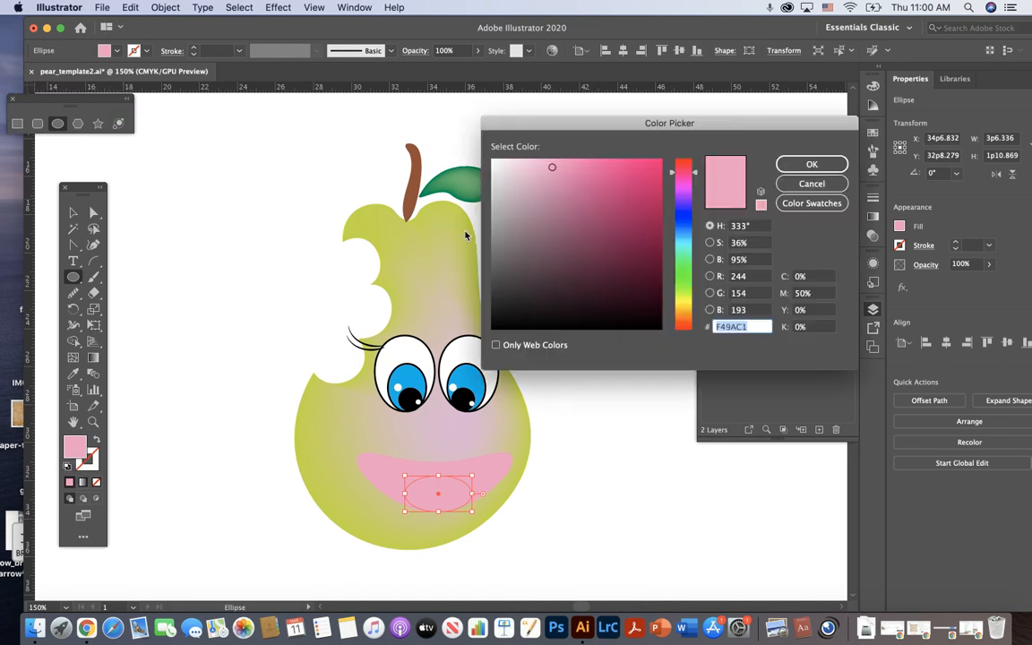
left_click(584, 169)
left_click(815, 165)
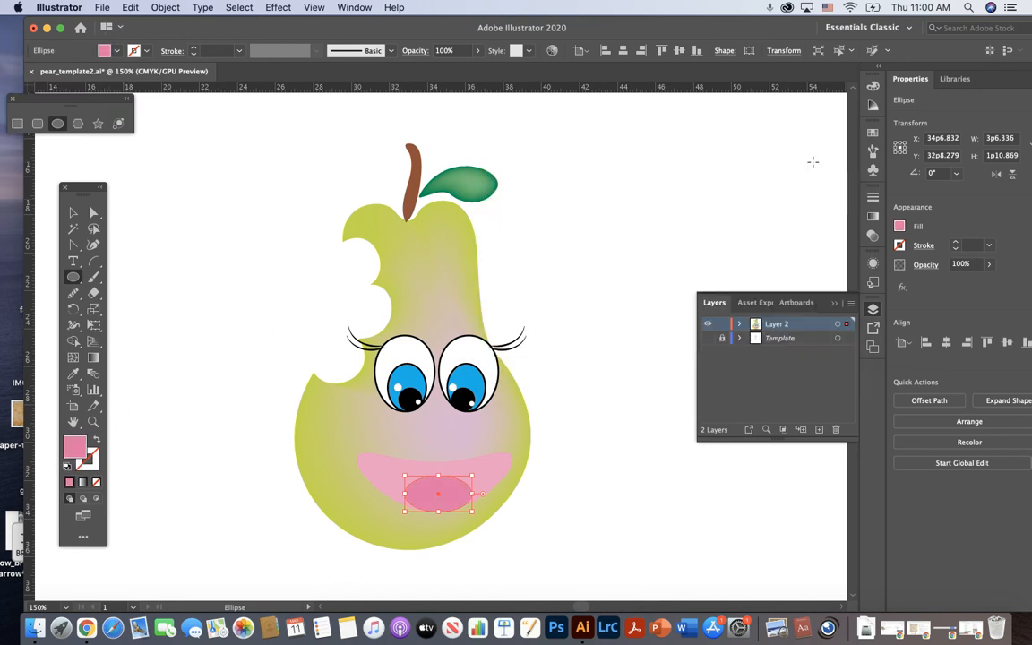
- Widen the tongue ellipse by moving its left and right anchor points outward towards the mouth's edges
left_click(93, 212)
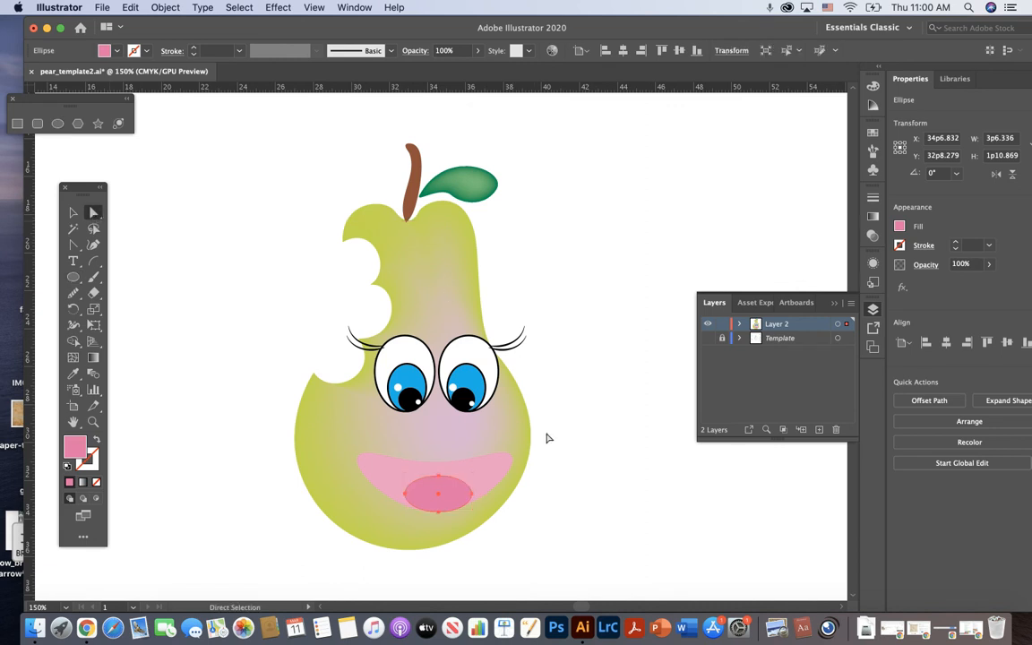
left_click(559, 515)
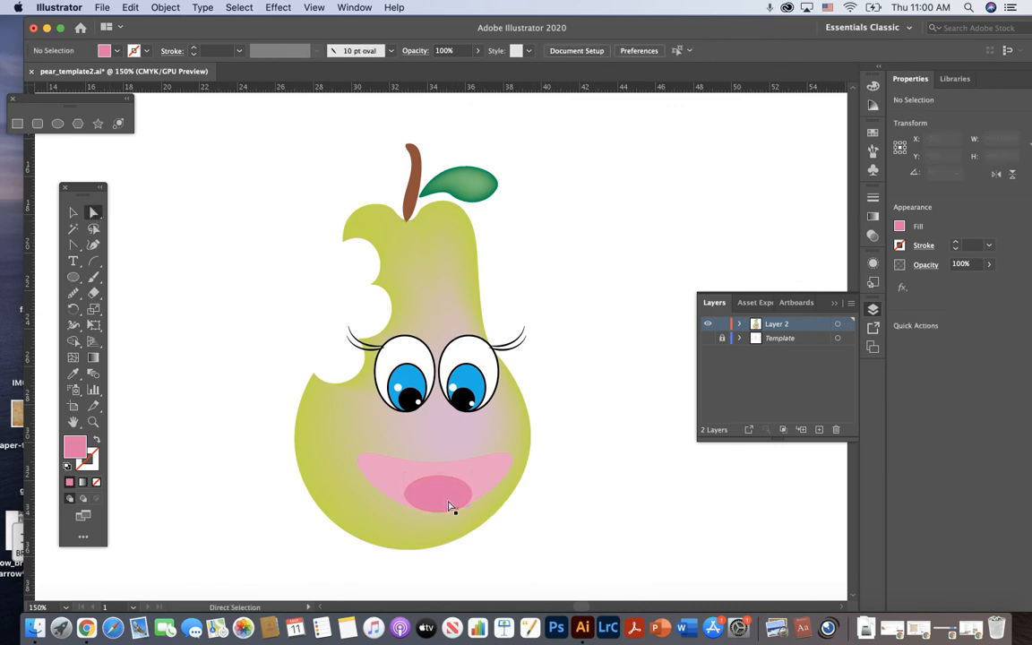
left_click_drag(470, 495, 477, 496)
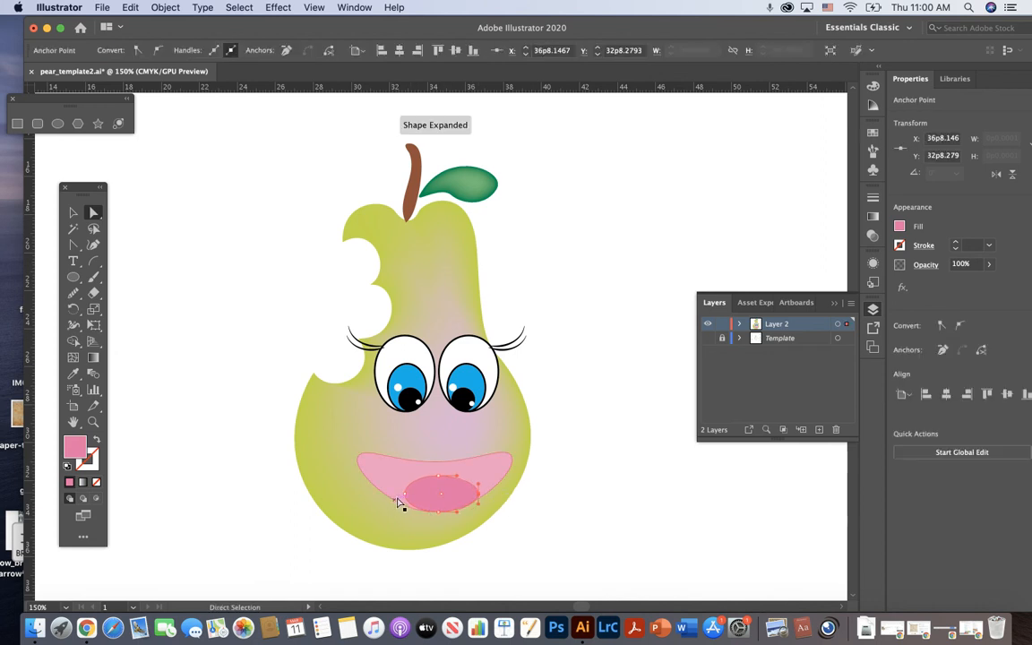
mouse_move(408, 499)
left_mouse_down()
mouse_move(395, 500)
mouse_move(424, 511)
mouse_move(395, 500)
left_mouse_up()
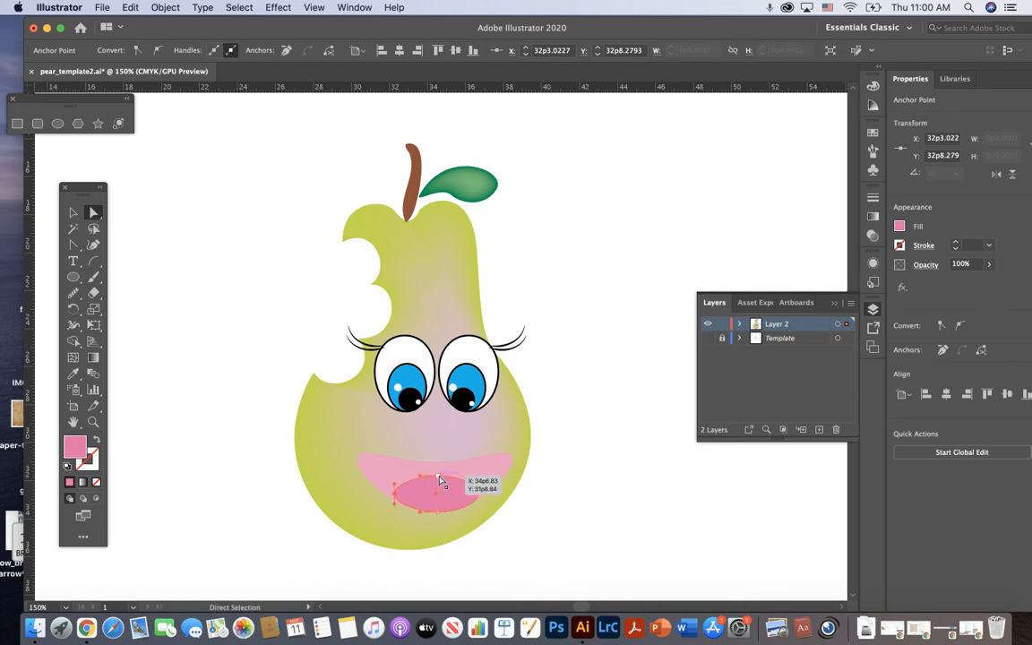
left_click(693, 542)
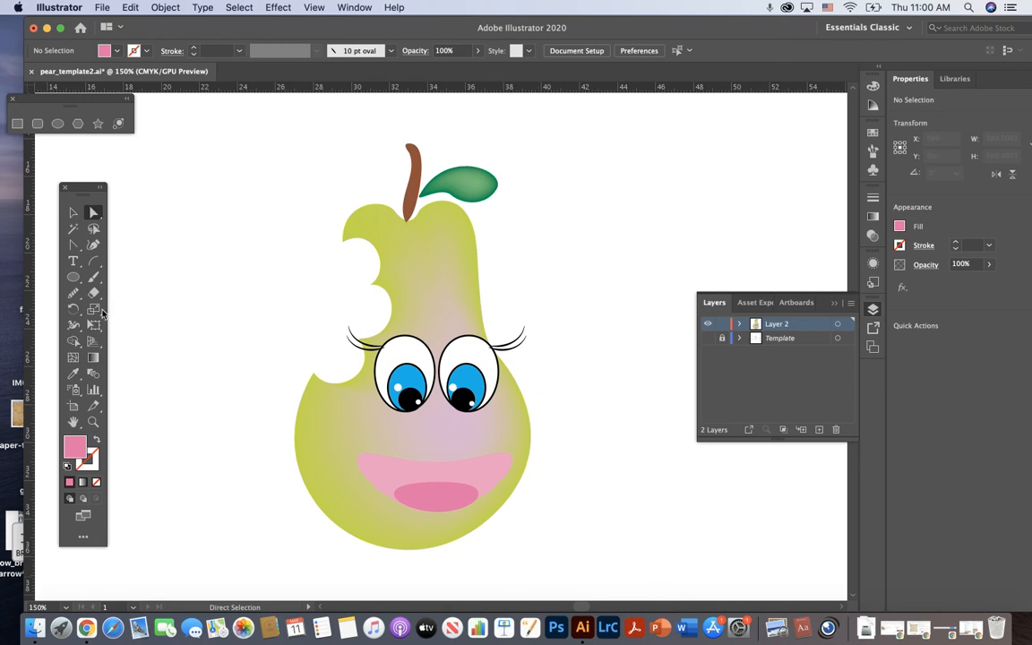
- Add a gradient mesh point near the middle of the tongue and colour it light pink #EFC5DB
left_click(74, 358)
left_click(445, 496)
left_click(93, 212)
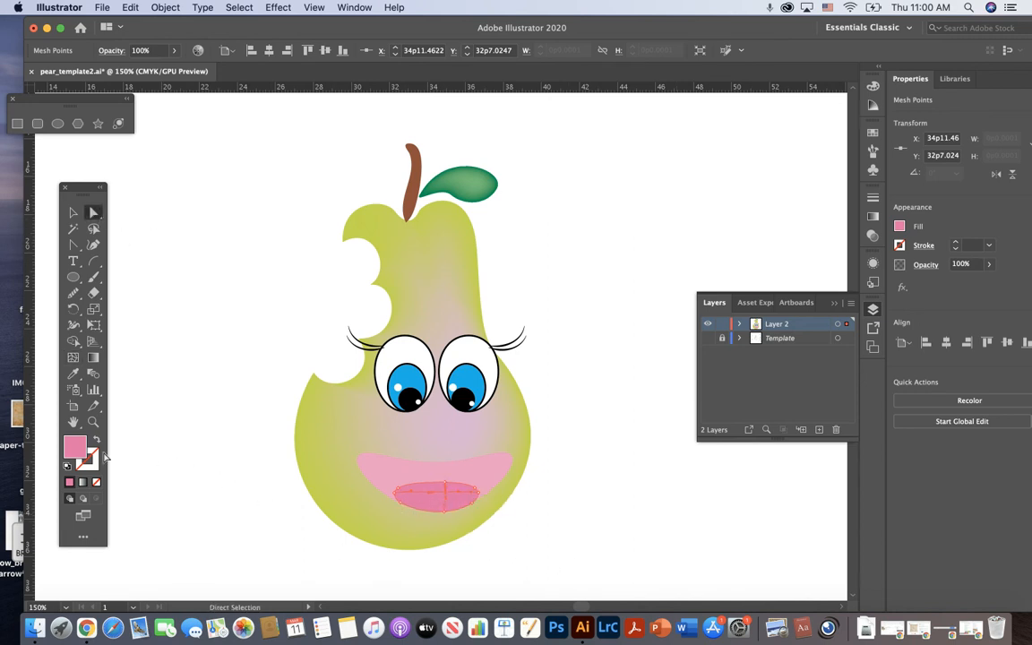
double_click(75, 448)
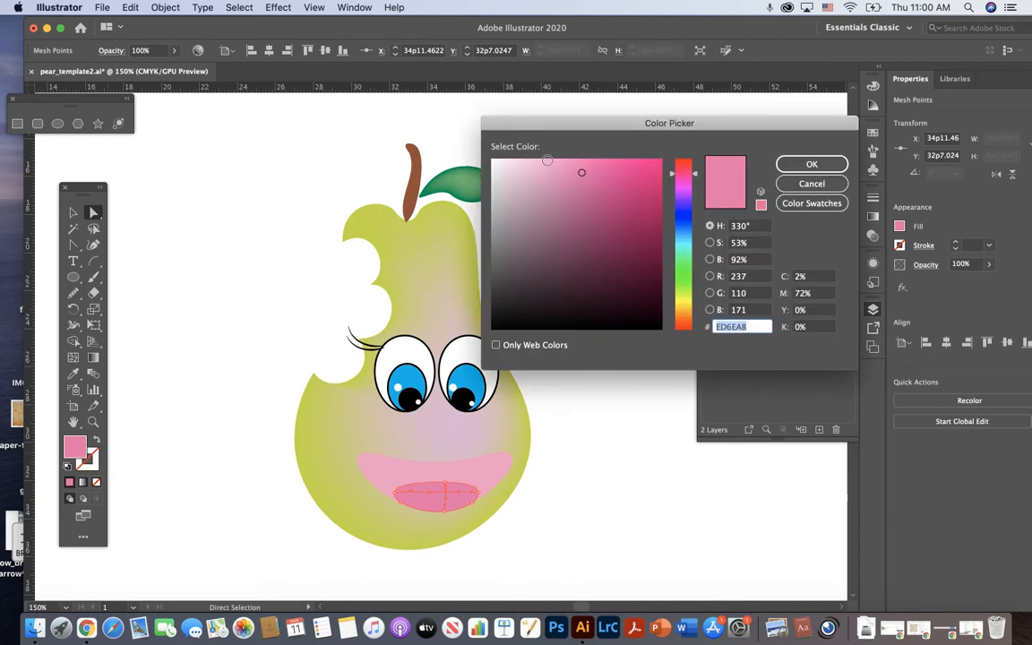
left_click(520, 170)
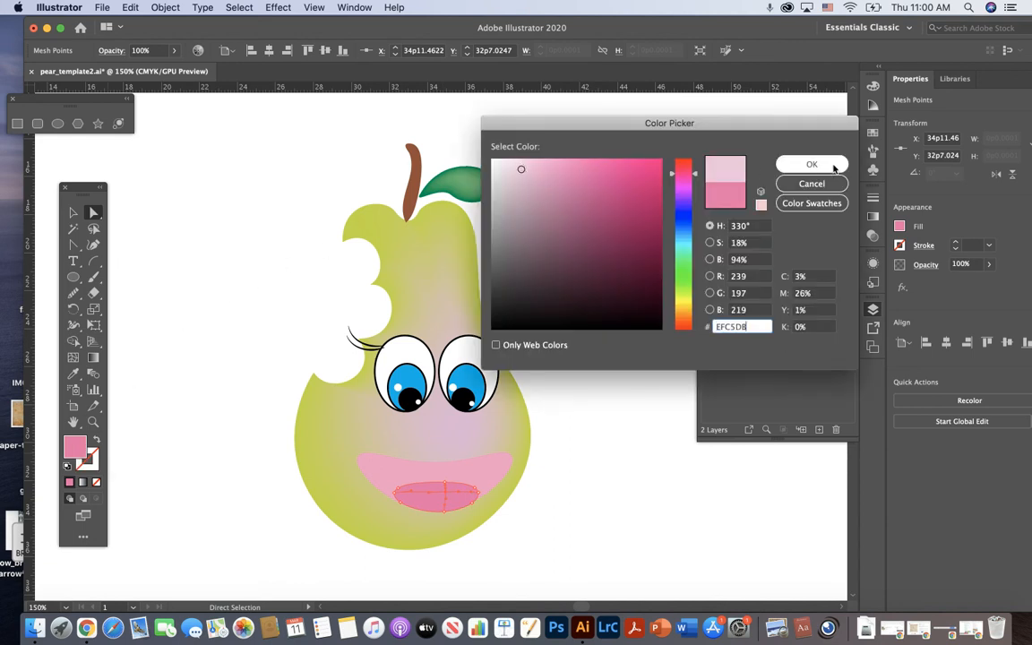
left_click(811, 165)
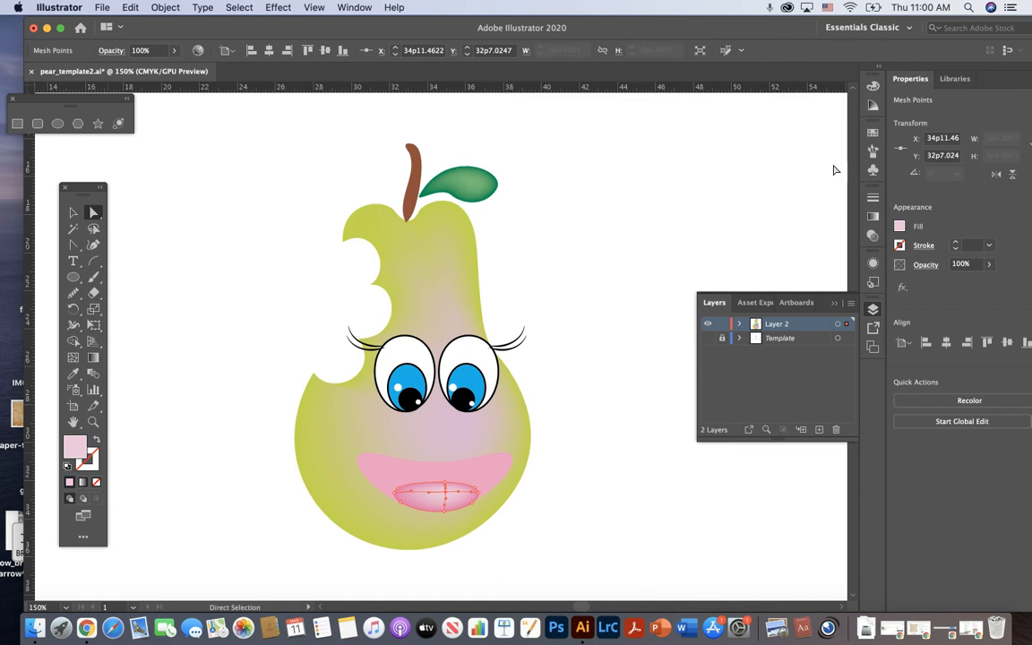
left_click(73, 214)
left_click(623, 232)
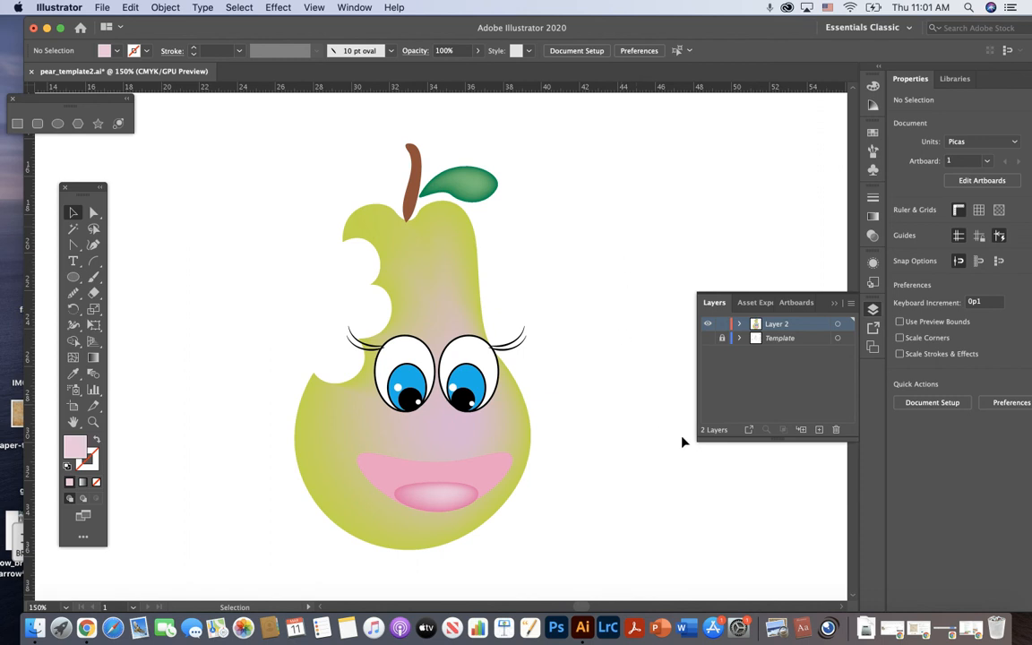
- Switch to Chrome to view the 3D Pear Character assignment instructions
left_click(971, 632)
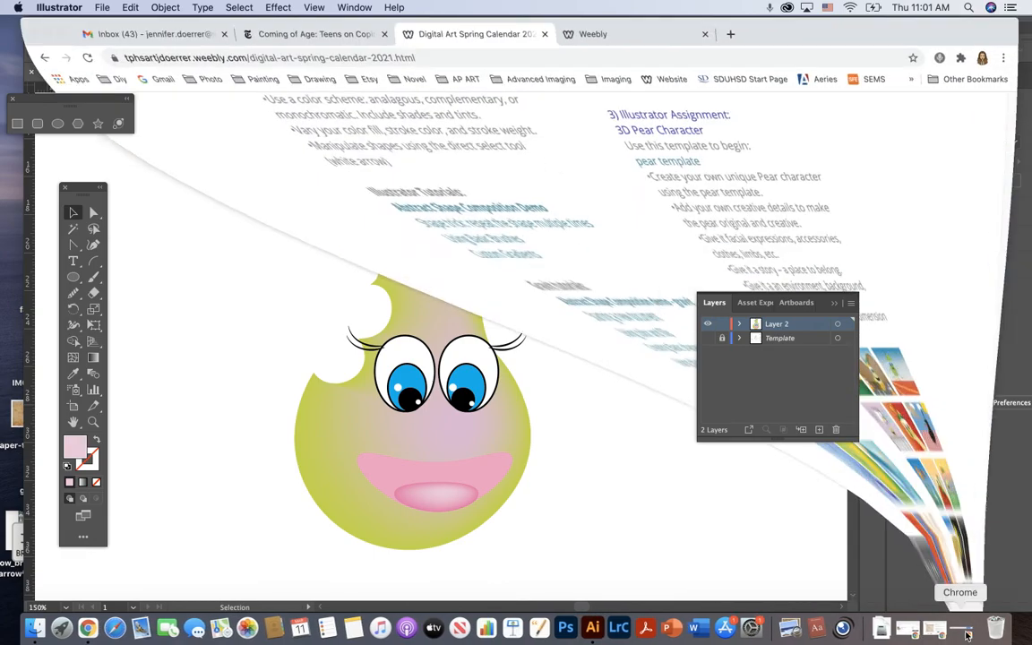